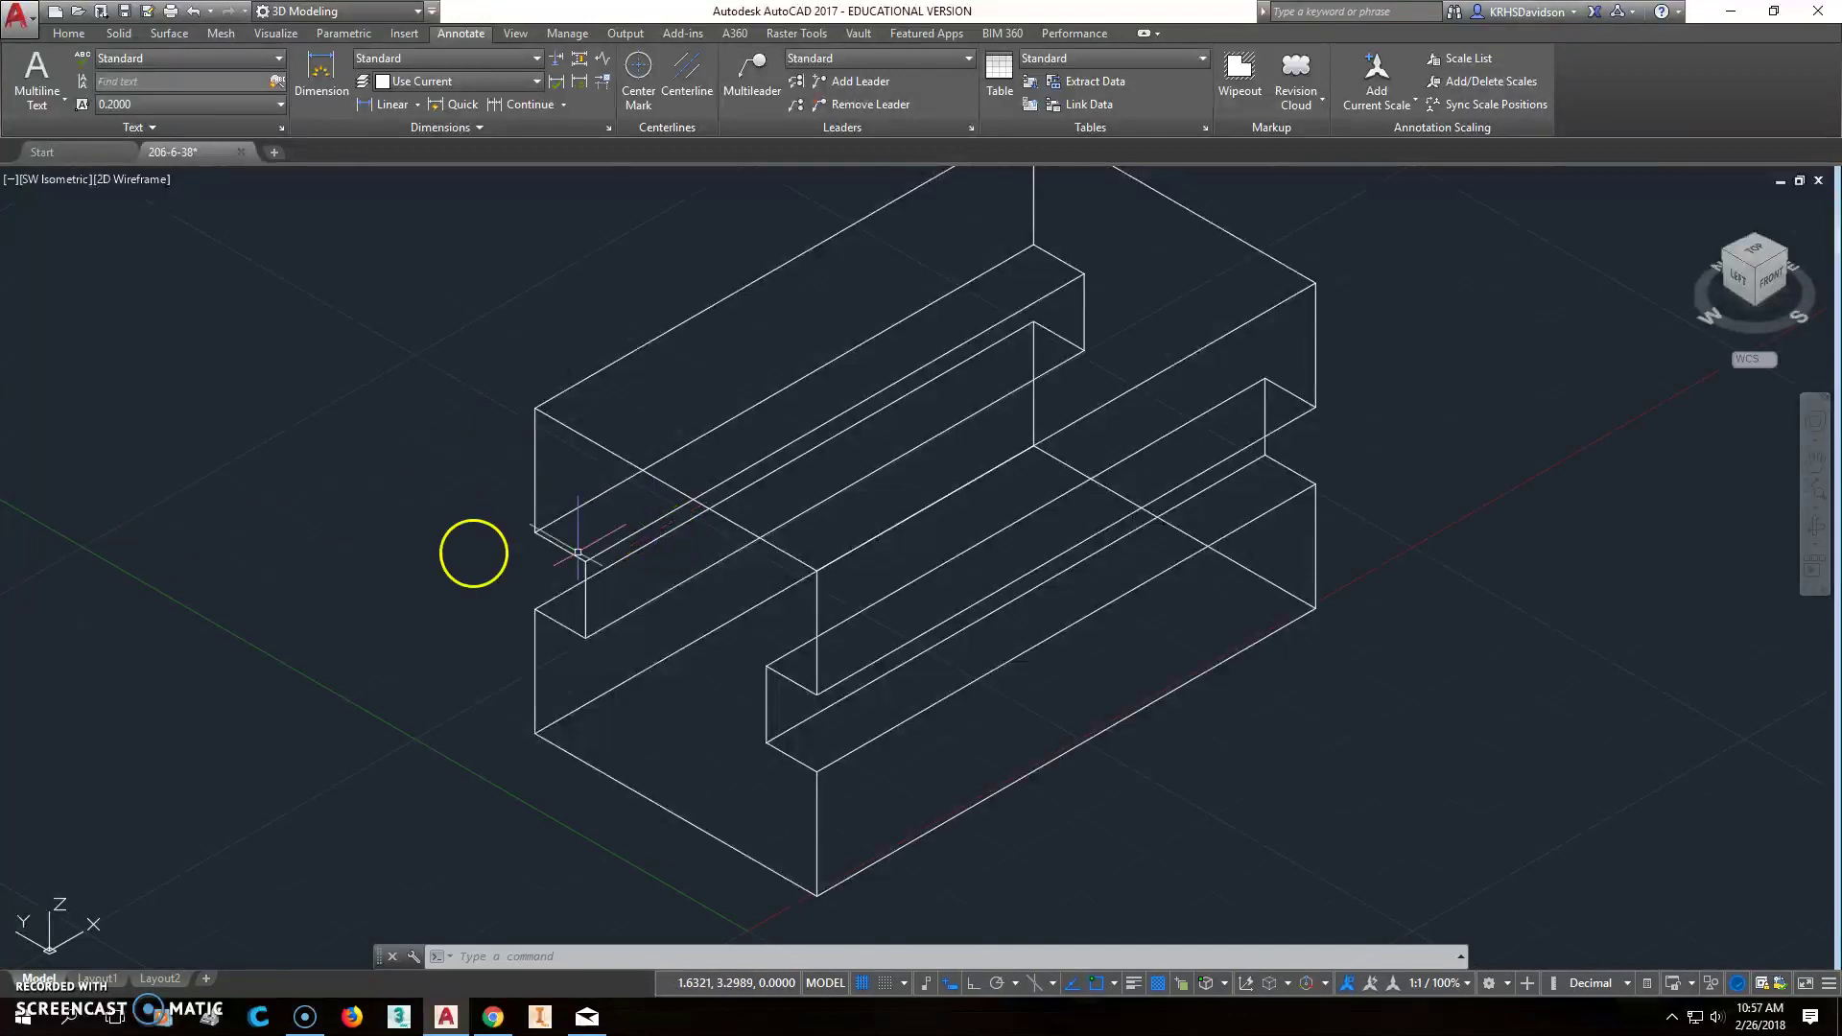
Open the acad template from the Drawing Template (*.dwt) list as a new empty drawing
{"action": "left_click", "coordinate": [84, 13]}
{"action": "left_click", "coordinate": [641, 644]}
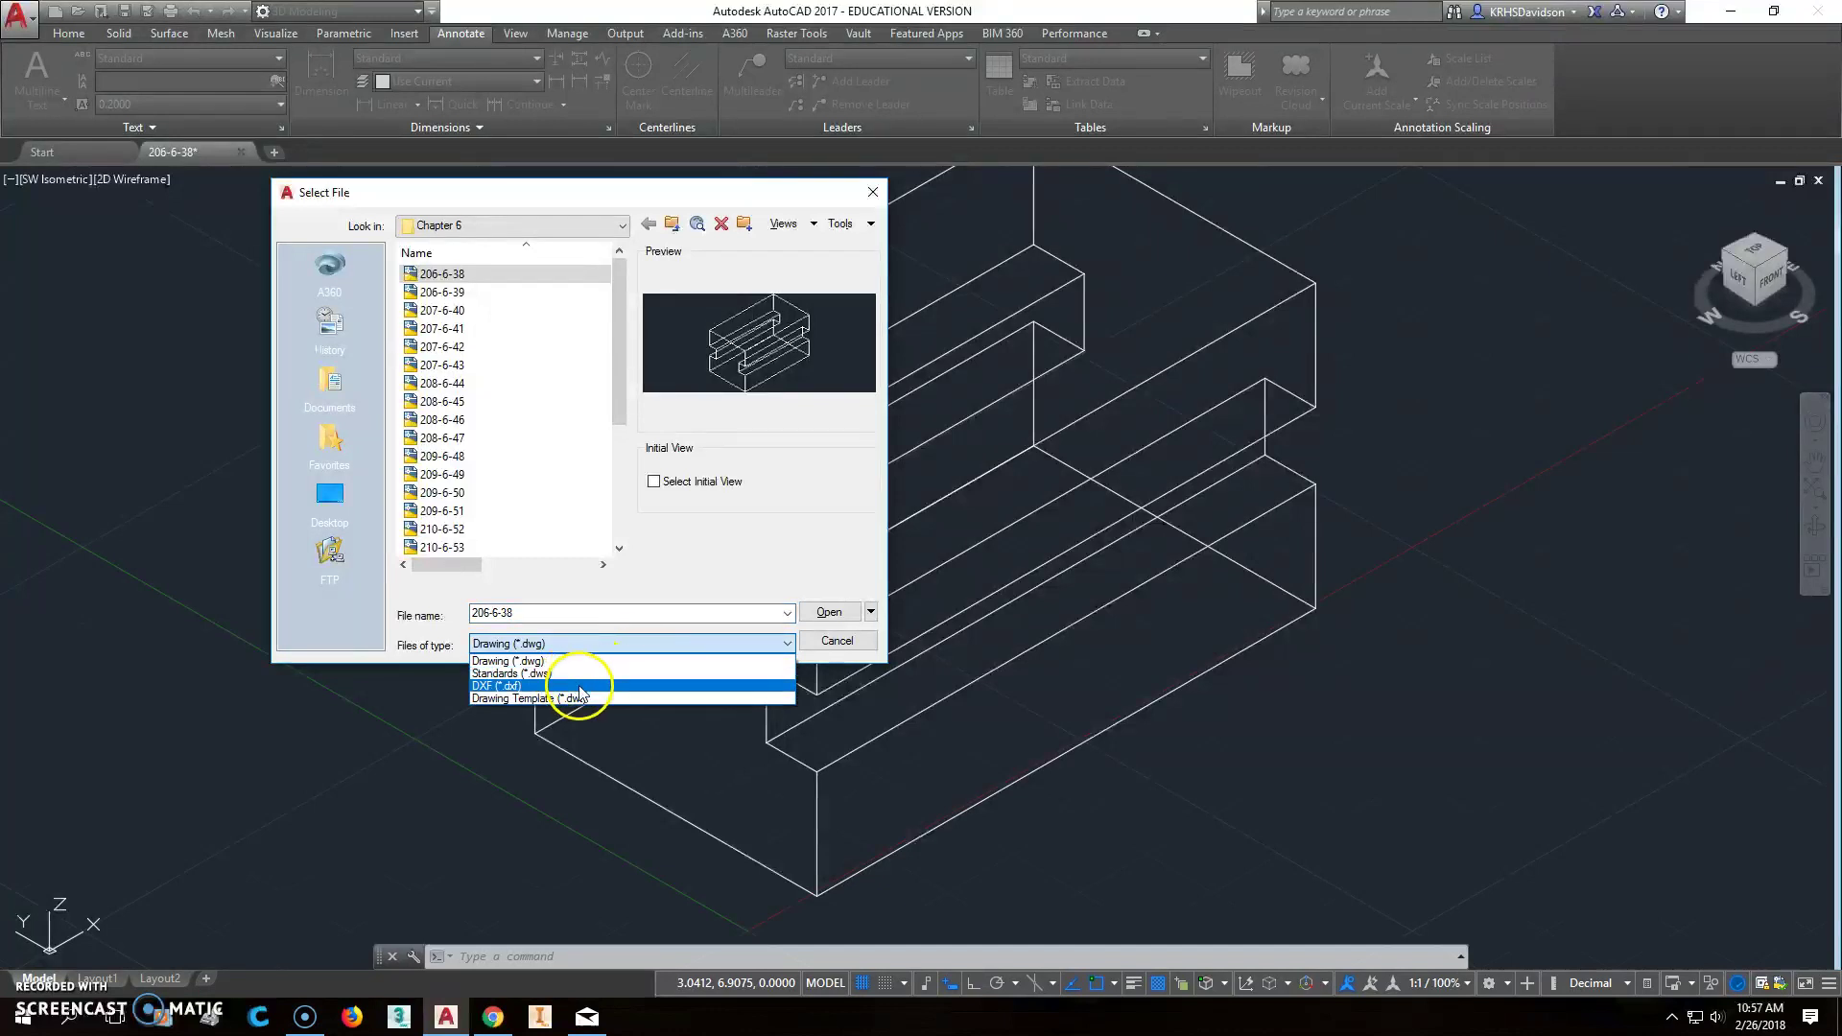
{"action": "left_click", "coordinate": [578, 698]}
{"action": "left_click", "coordinate": [459, 348]}
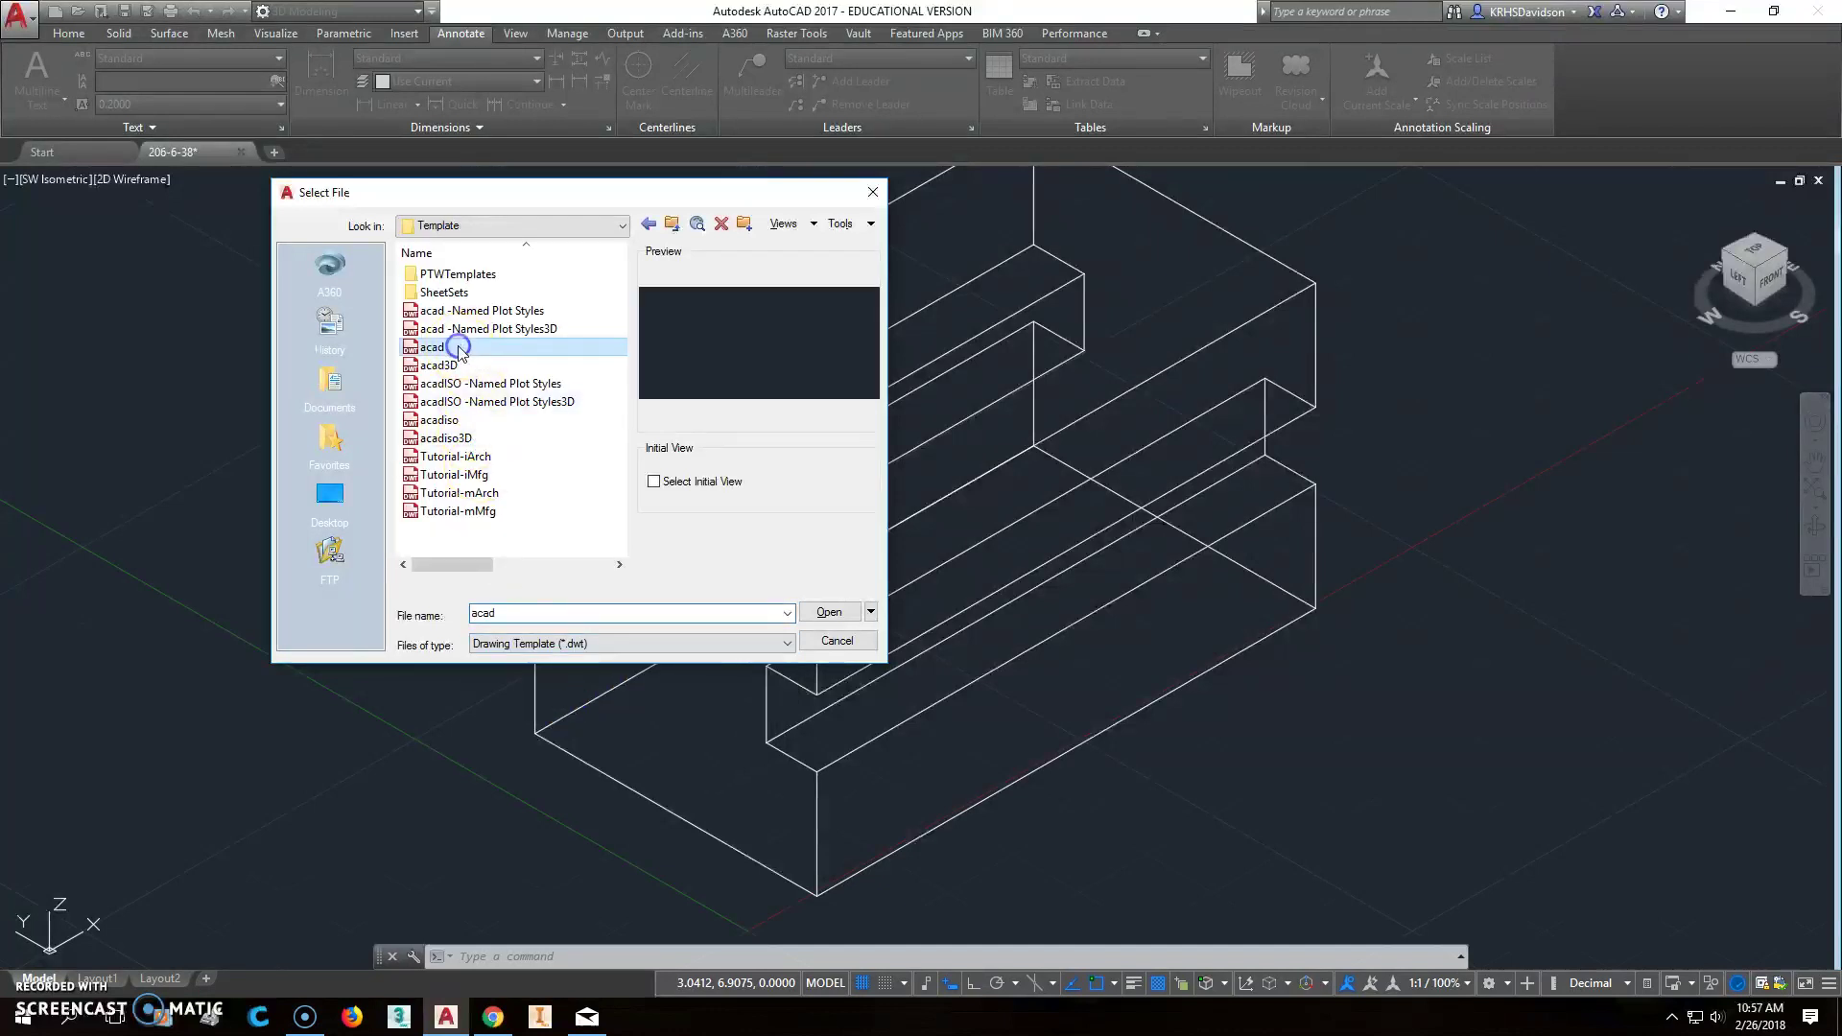
{"action": "left_click", "coordinate": [827, 611]}
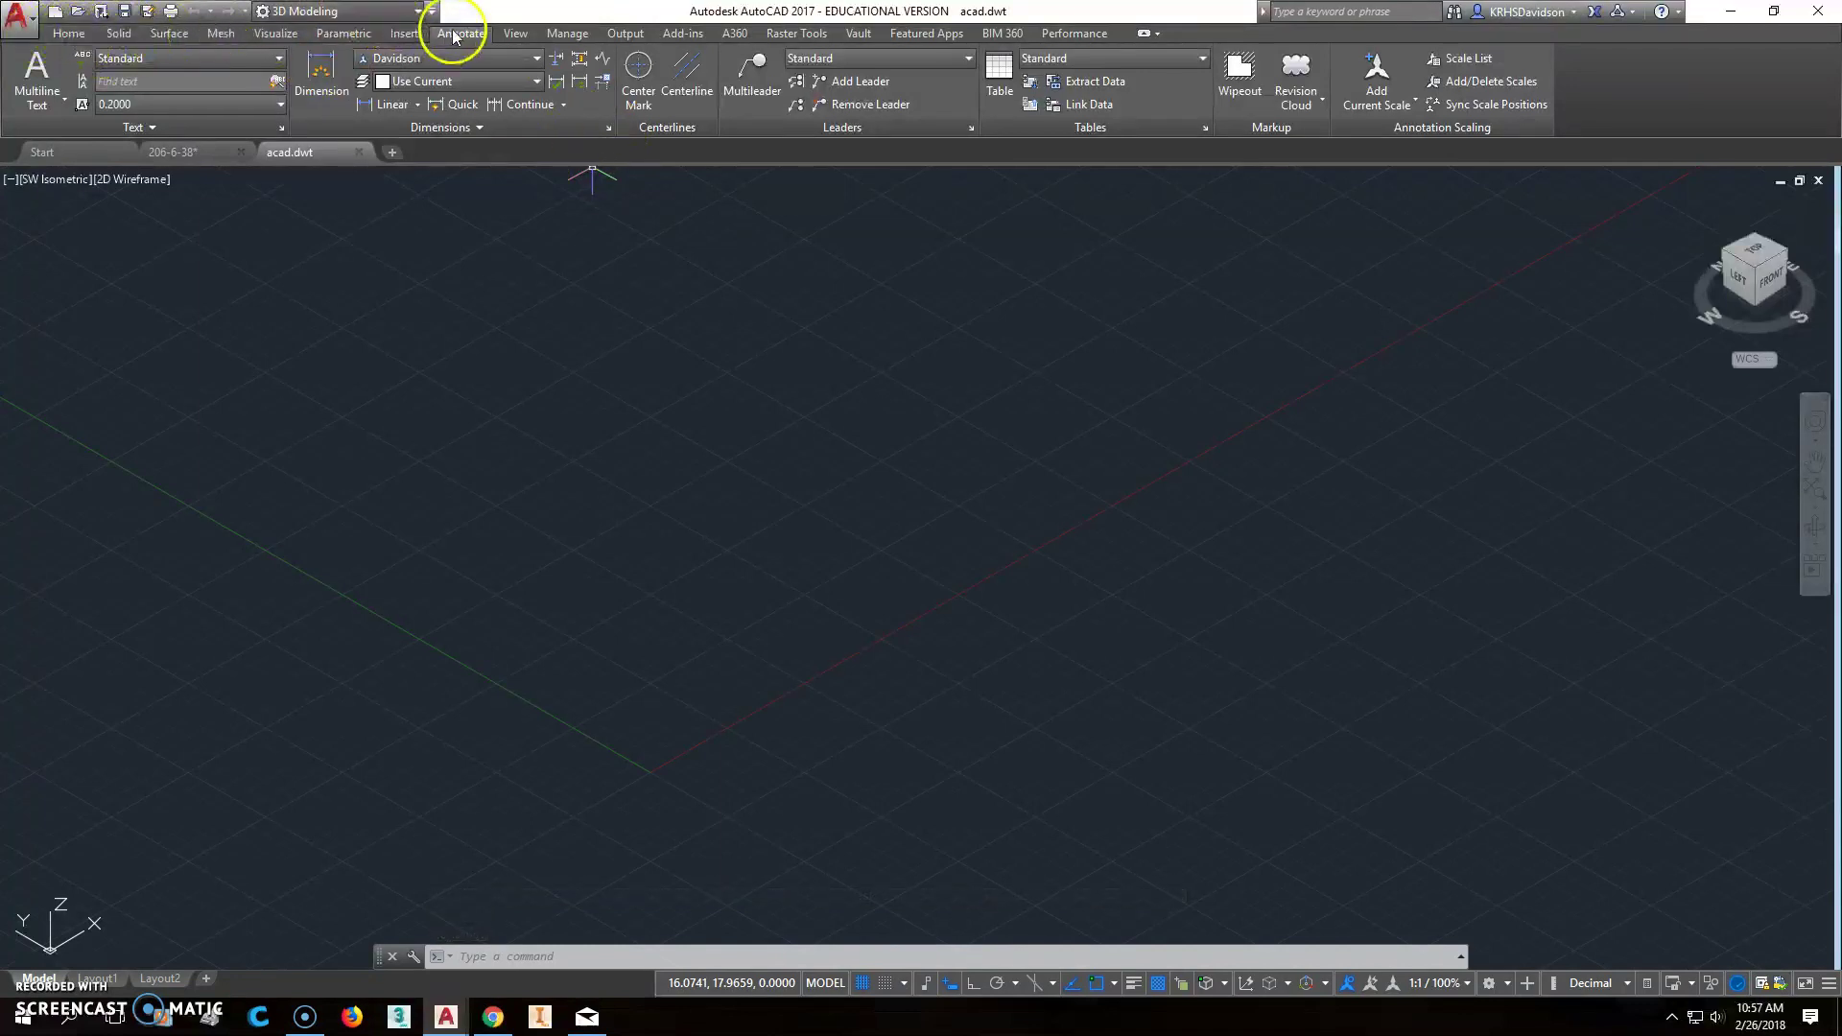
In the Dimension Style Manager, cancel a new Standard-based style and open Davidson for modification
{"action": "left_click", "coordinate": [609, 127]}
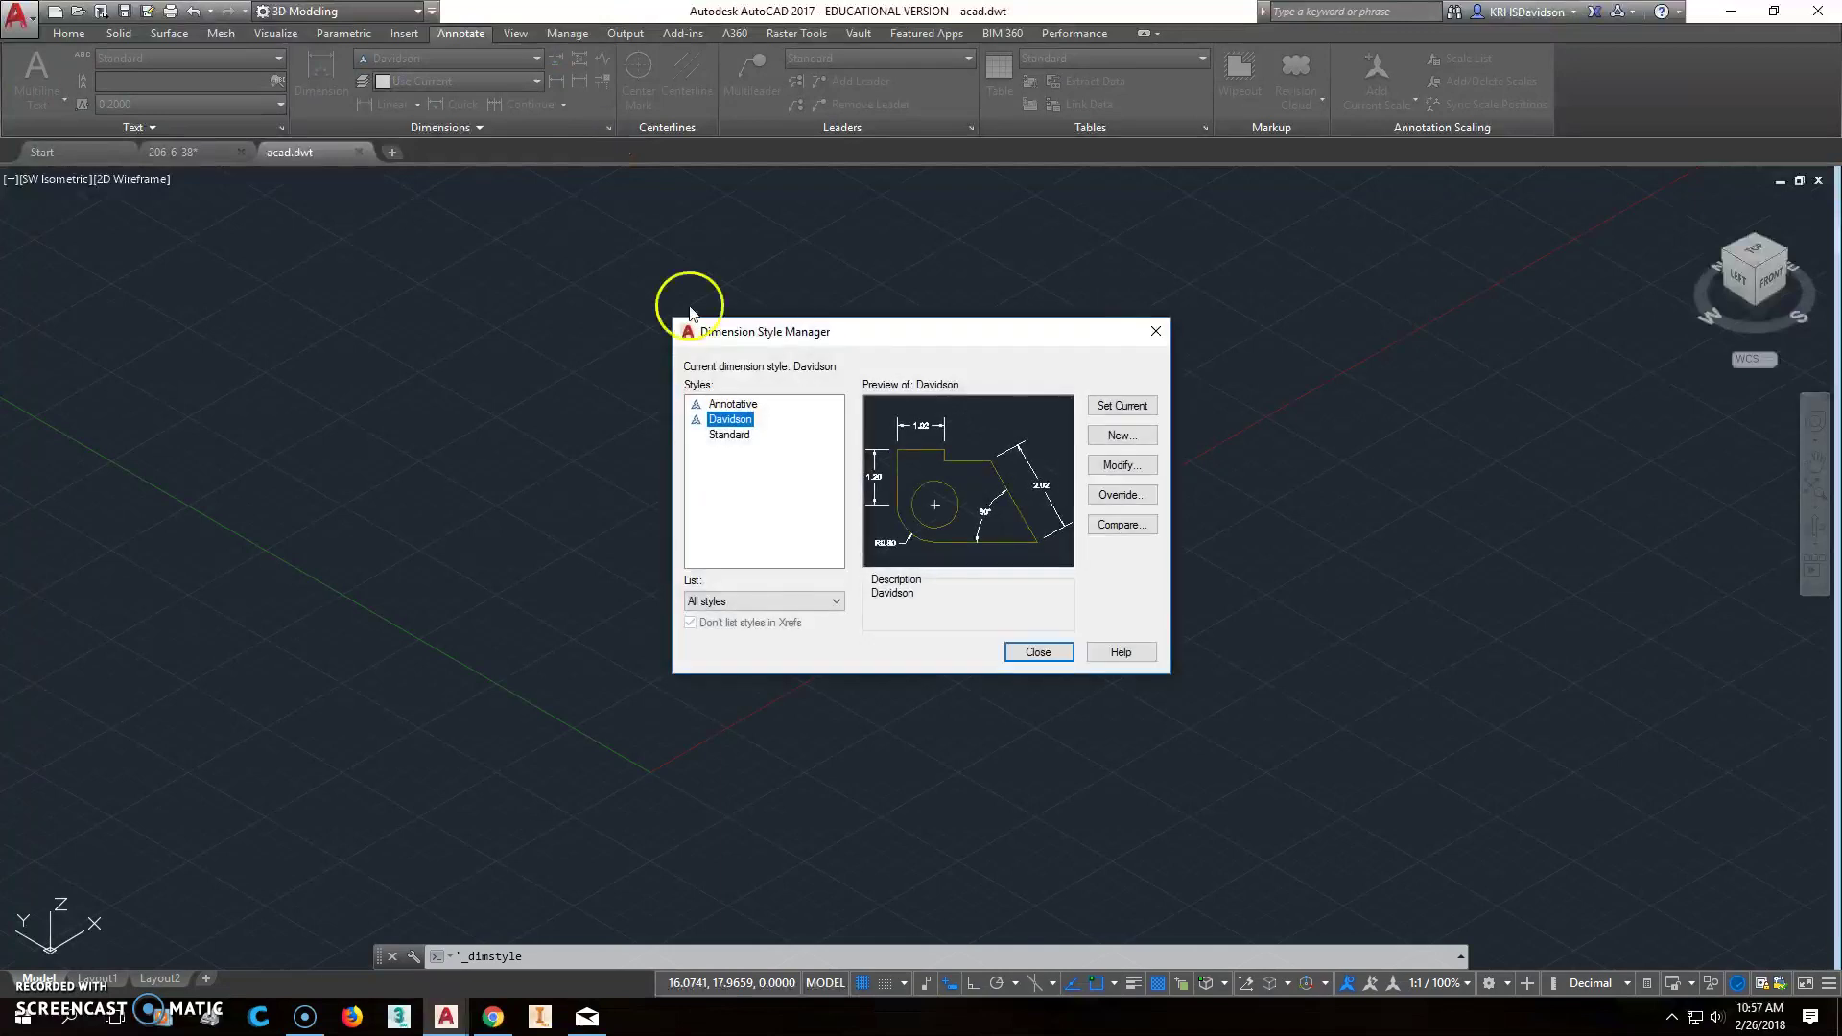
{"action": "left_click", "coordinate": [730, 435]}
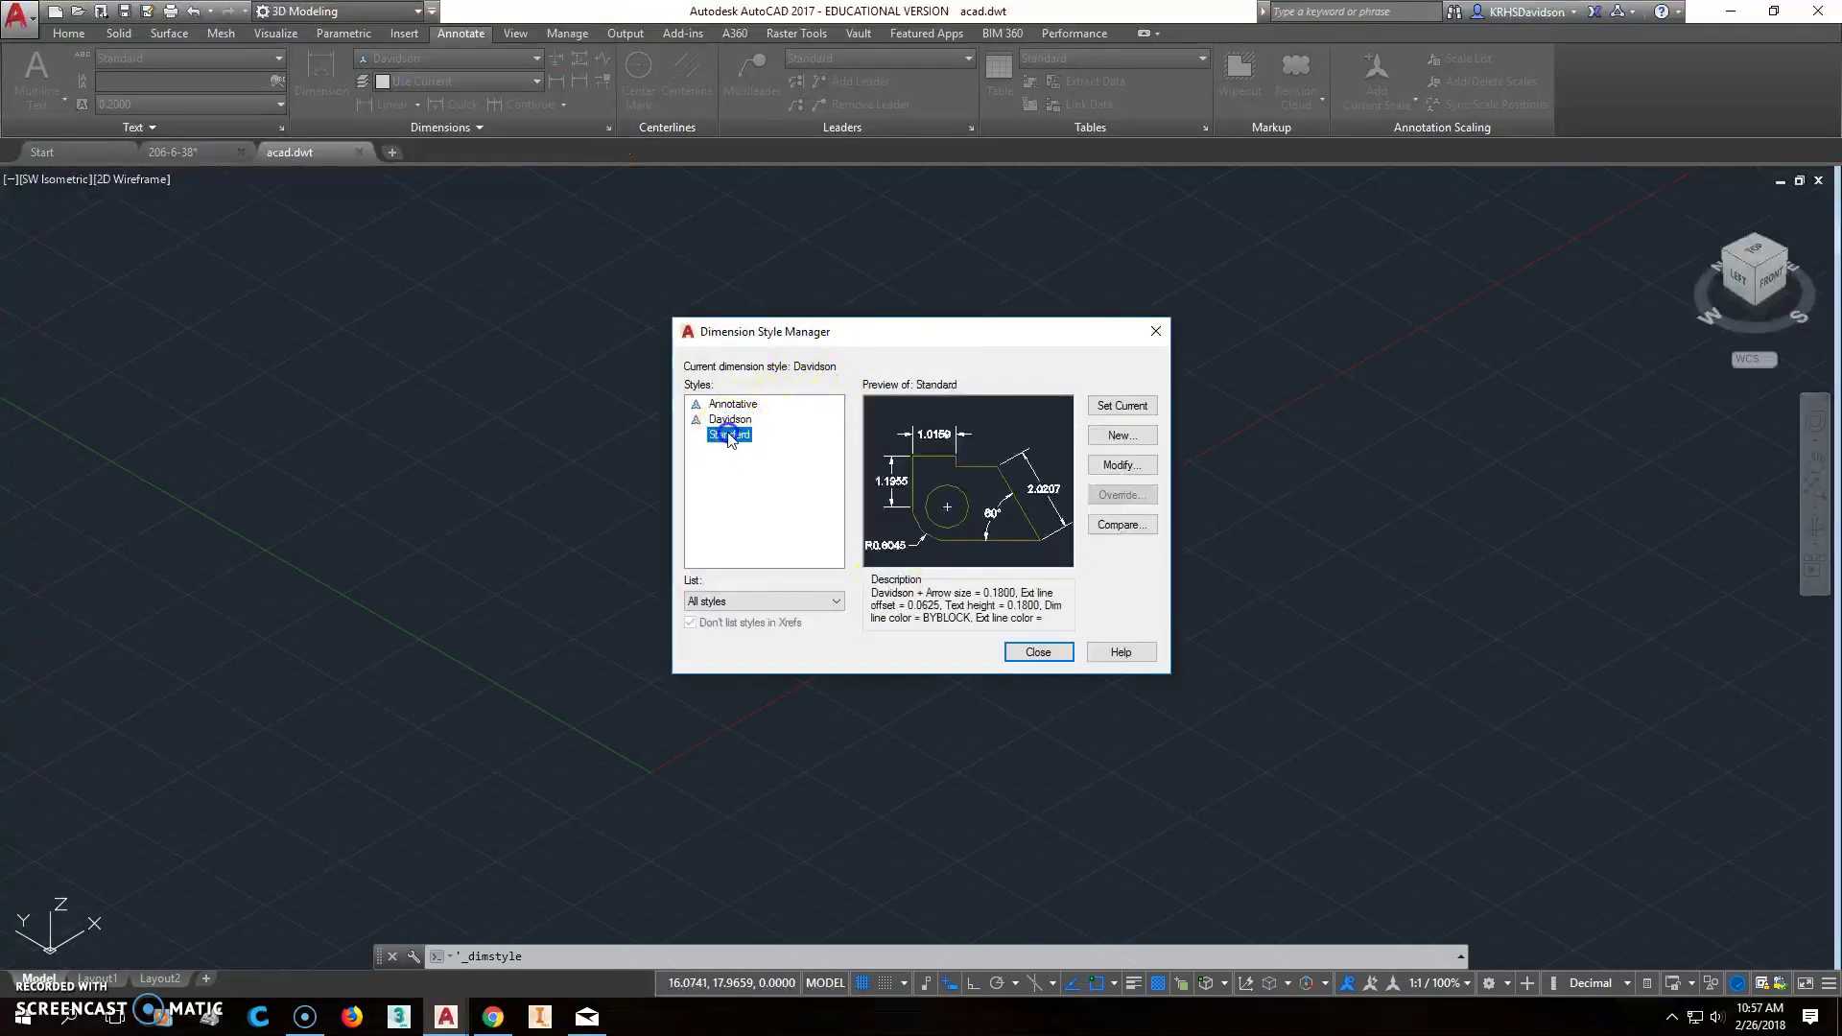
{"action": "left_click", "coordinate": [1095, 457]}
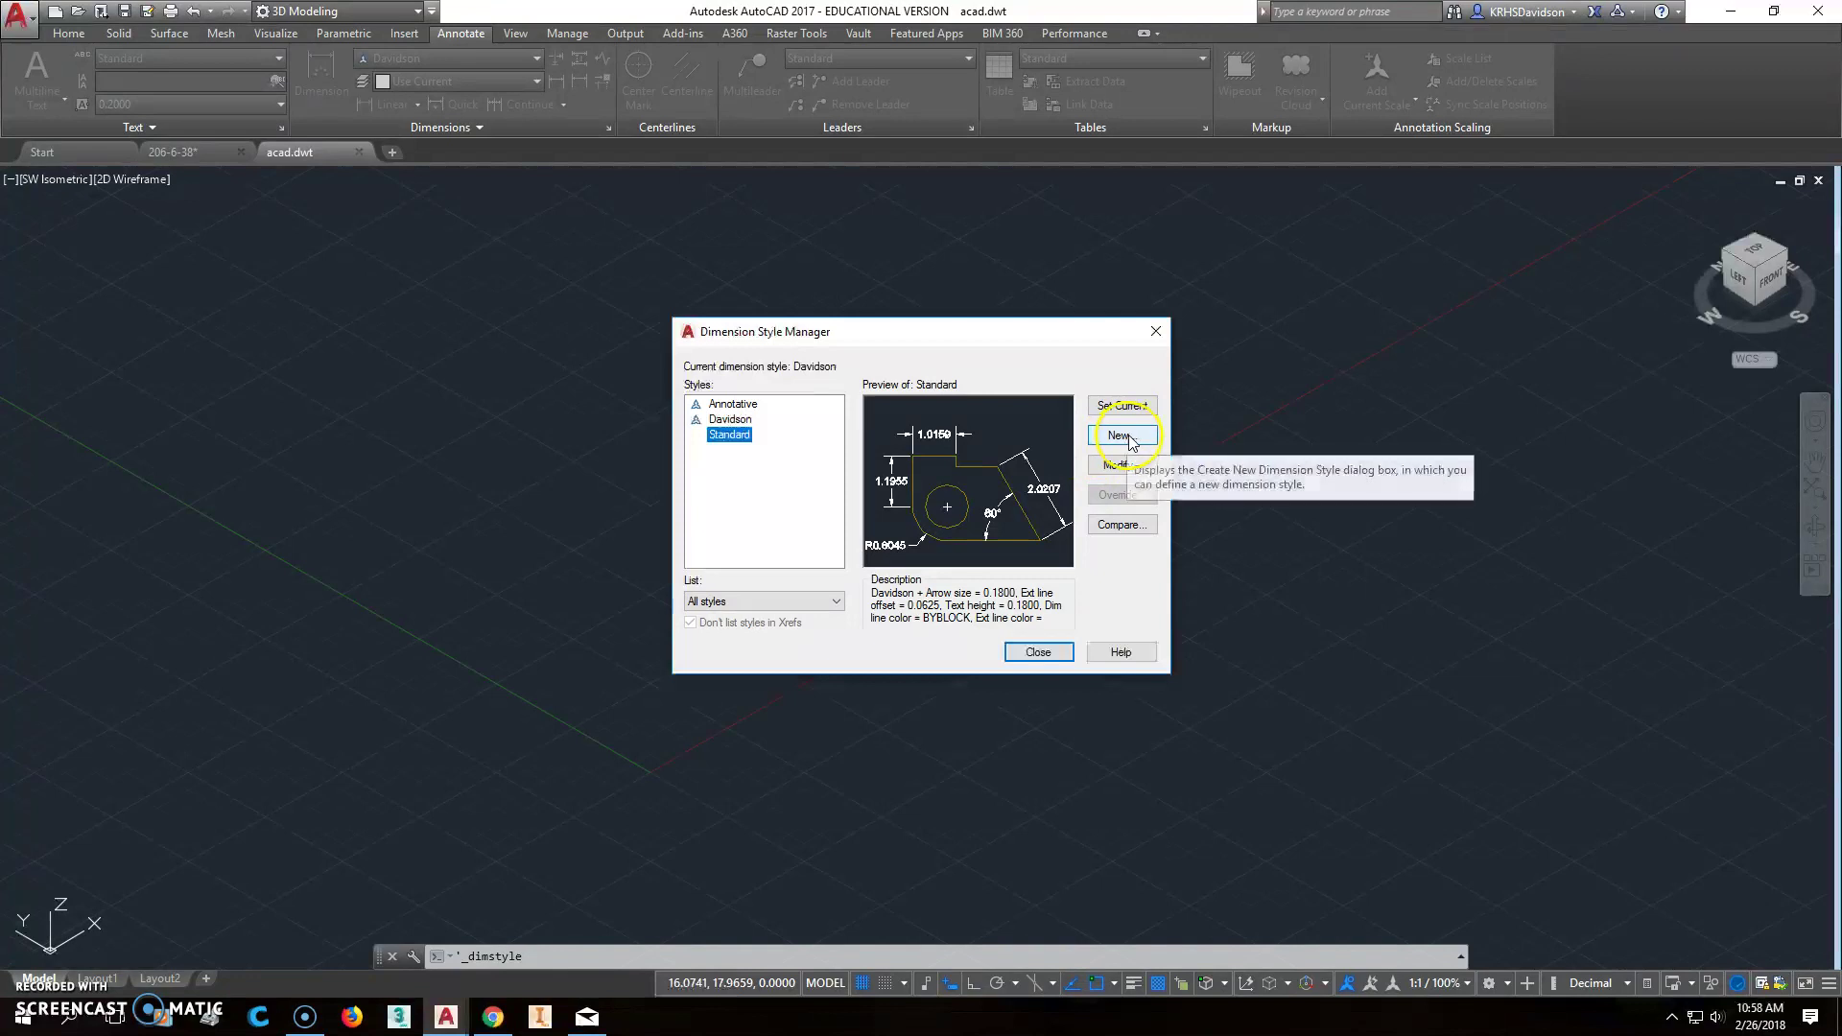
{"action": "left_click", "coordinate": [1122, 436]}
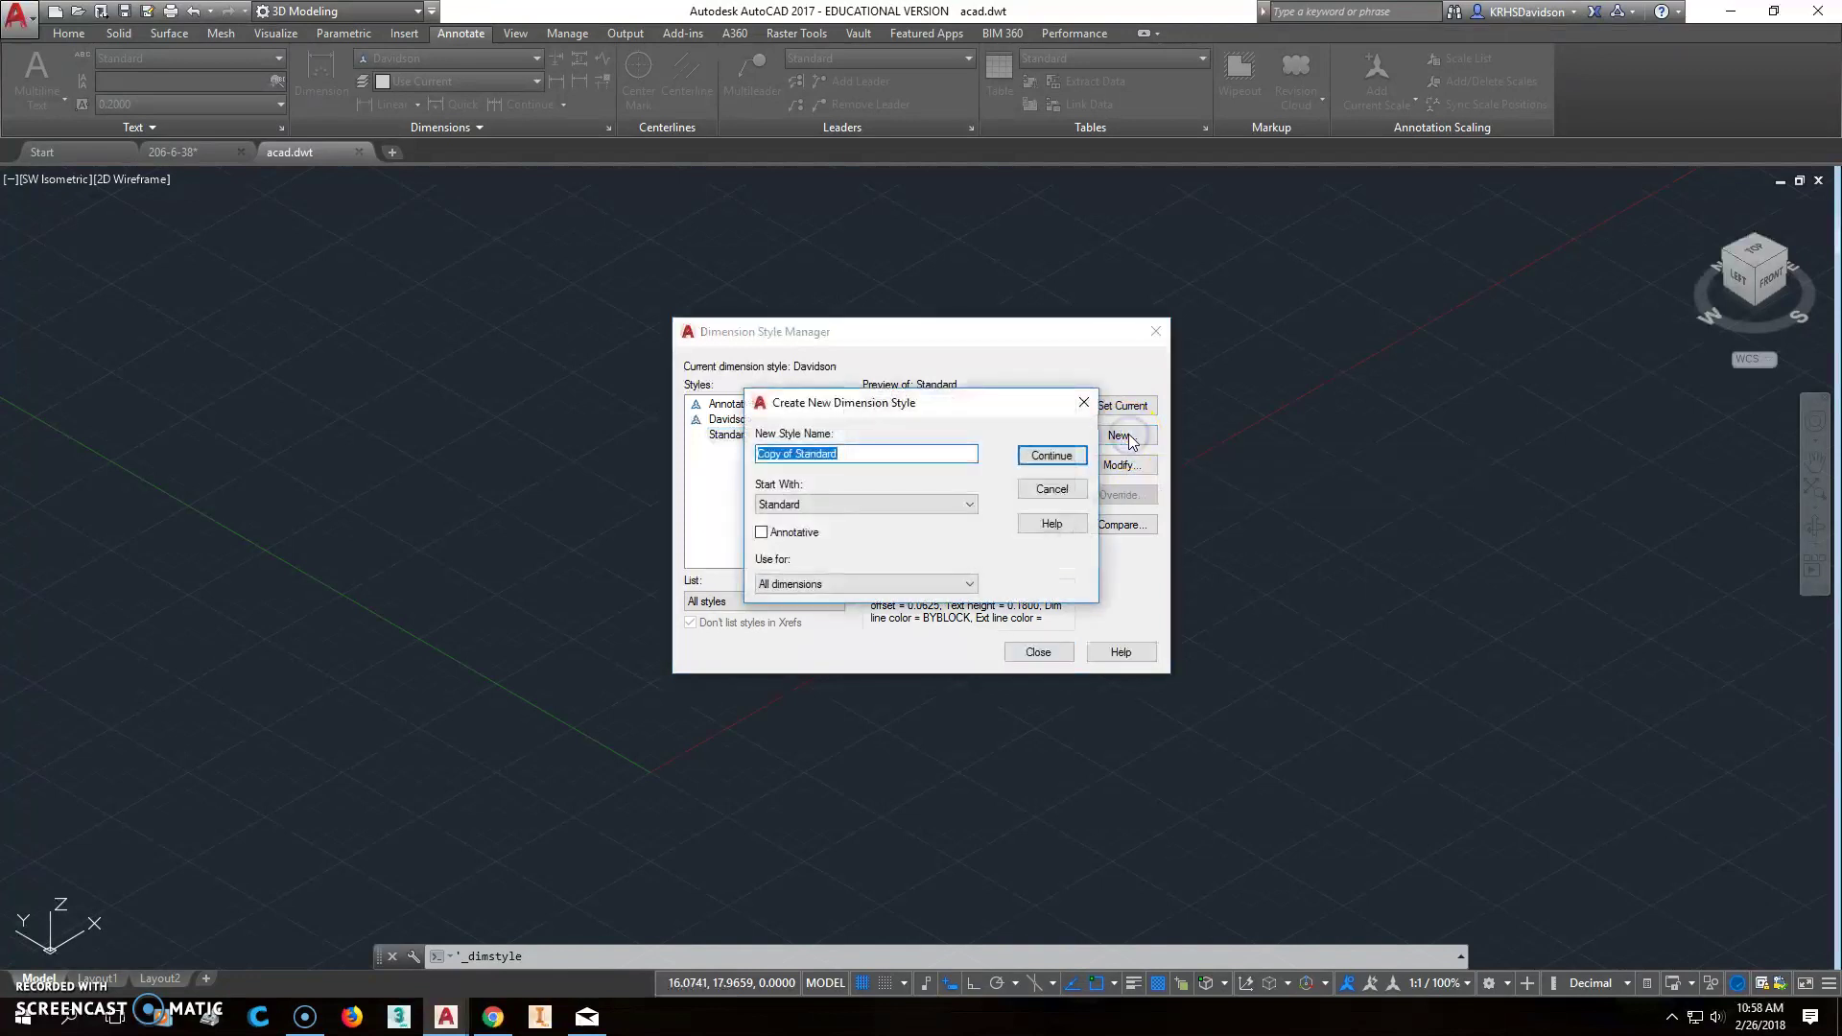
{"action": "left_click", "coordinate": [1052, 491]}
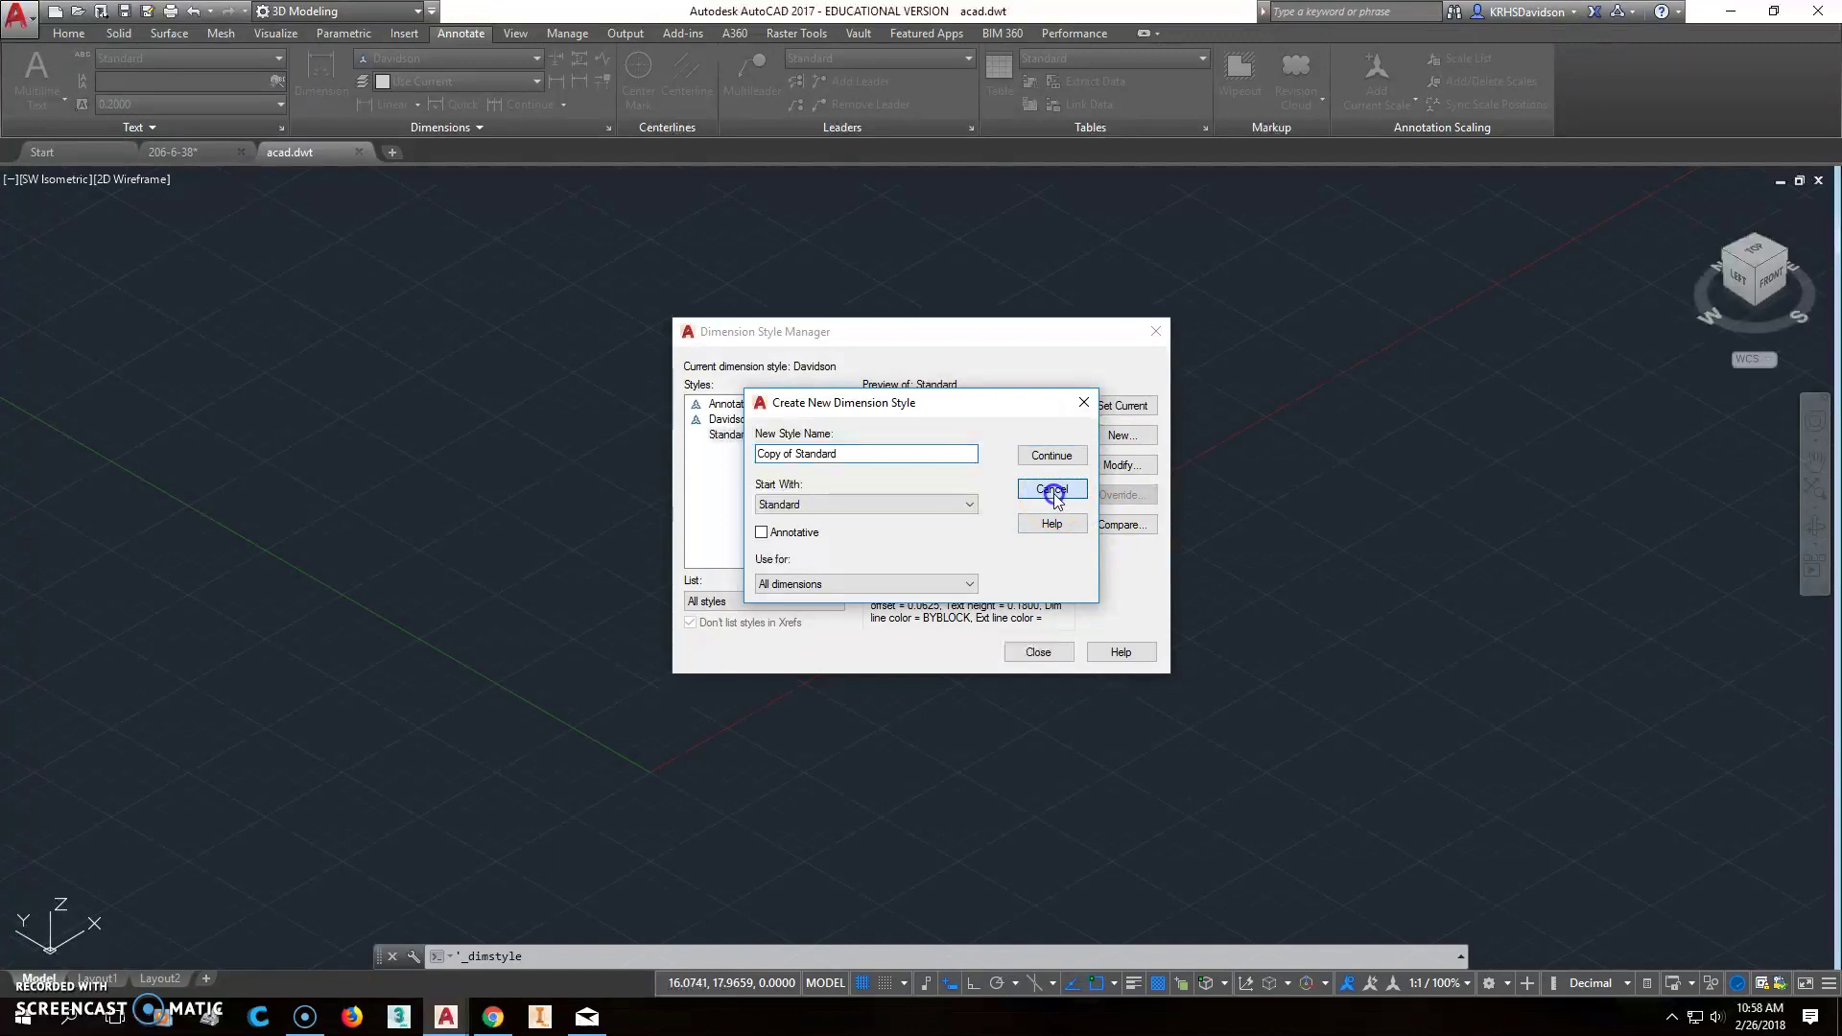
{"action": "left_click", "coordinate": [741, 434]}
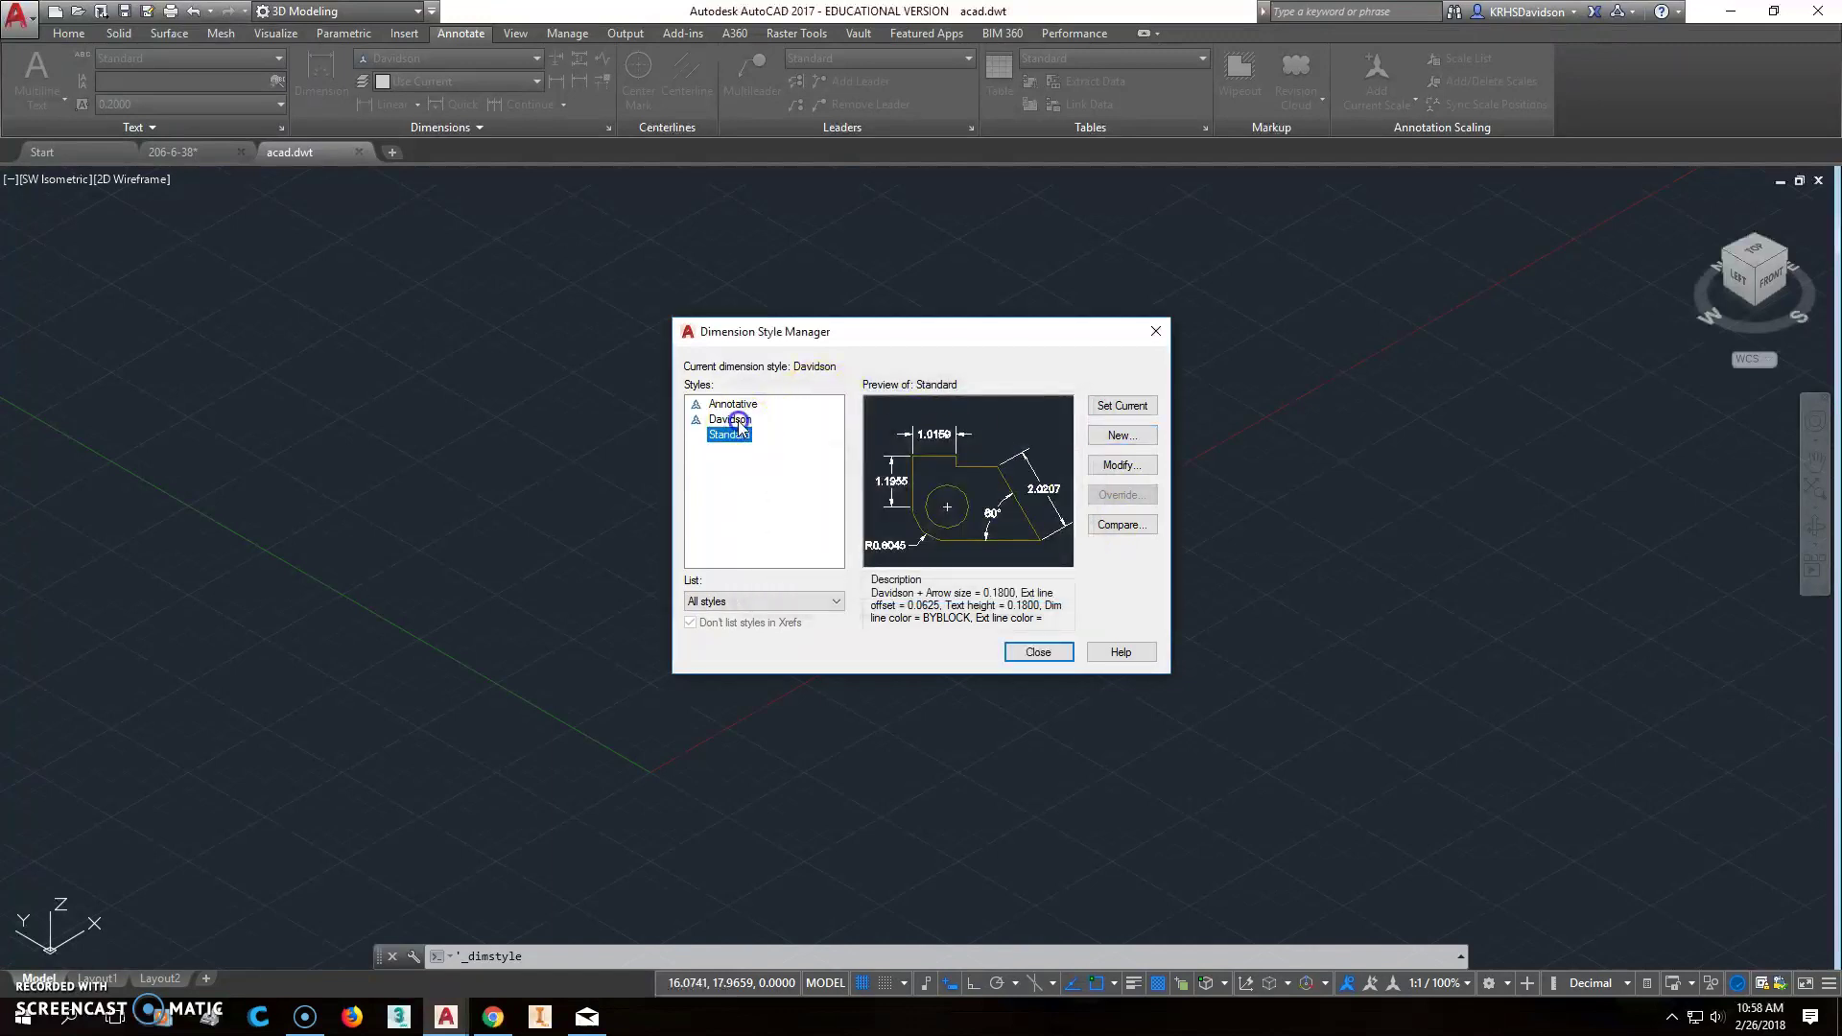
{"action": "left_click", "coordinate": [737, 420]}
{"action": "left_click", "coordinate": [1123, 466]}
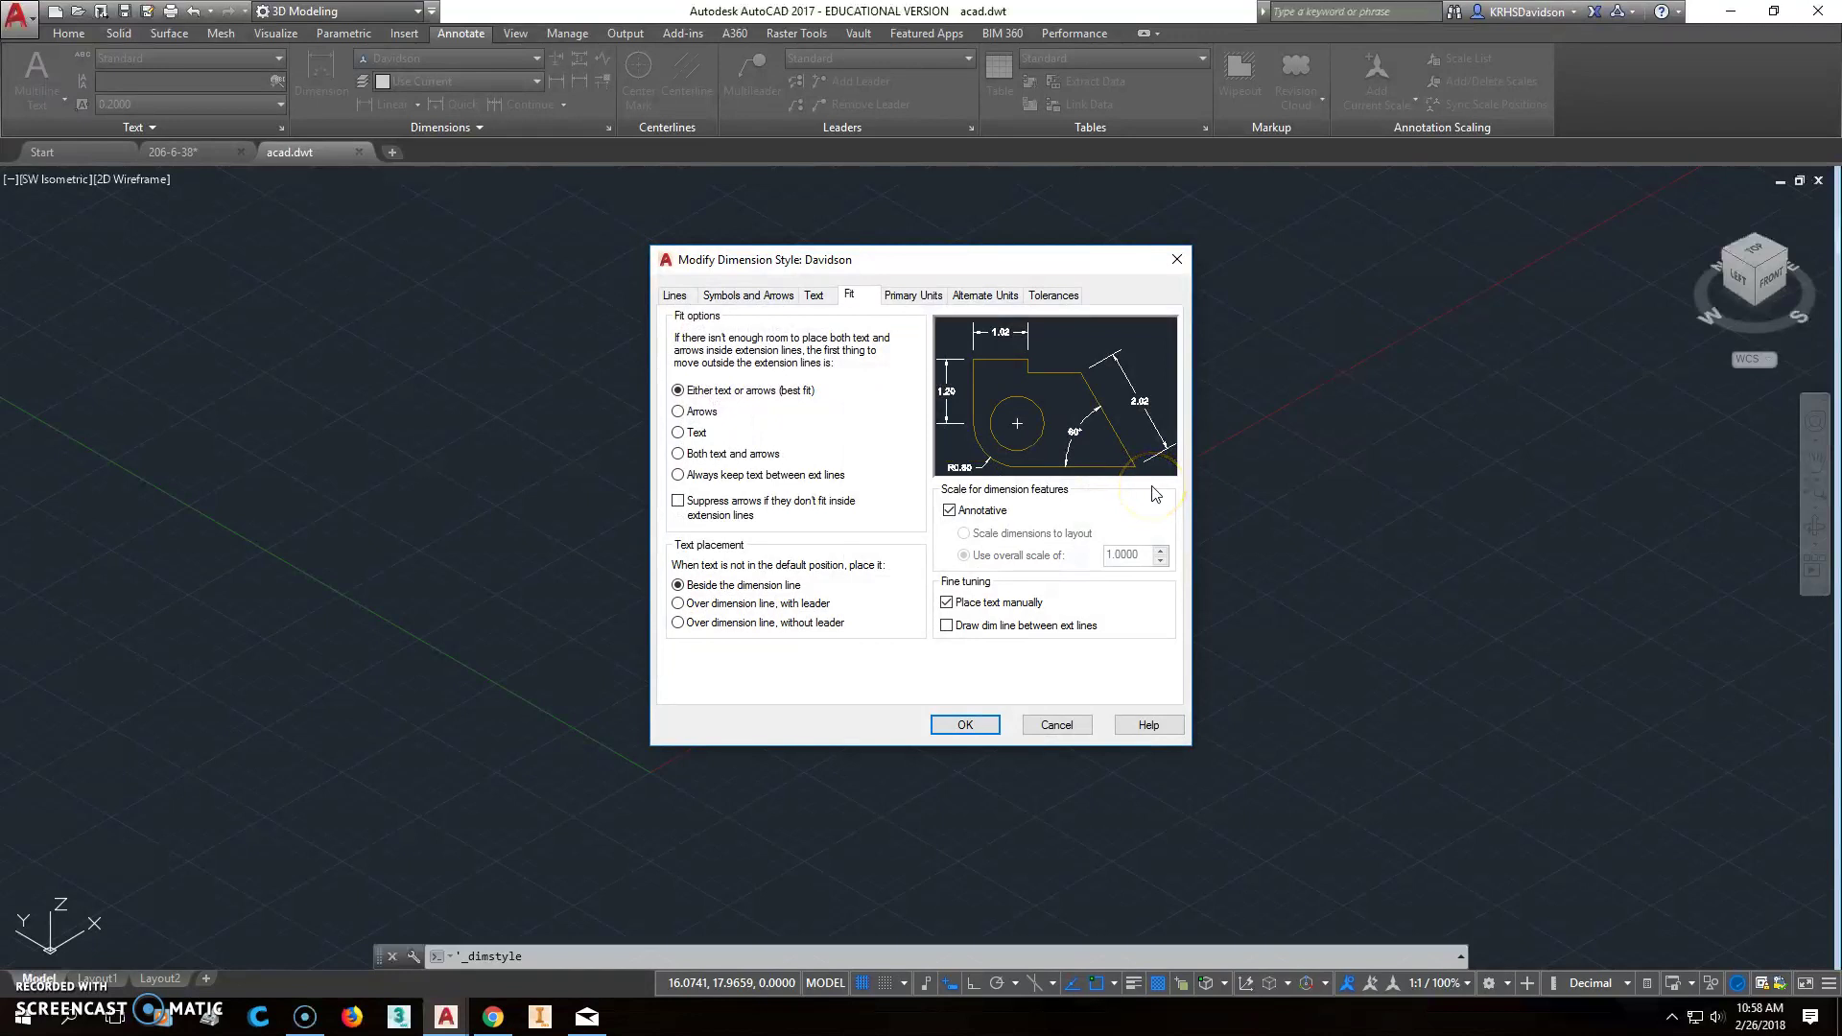
Keep Davidson's dimension line colour ByLayer, set baseline spacing to 0.3800, and review arrowhead settings
{"action": "left_click", "coordinate": [676, 296]}
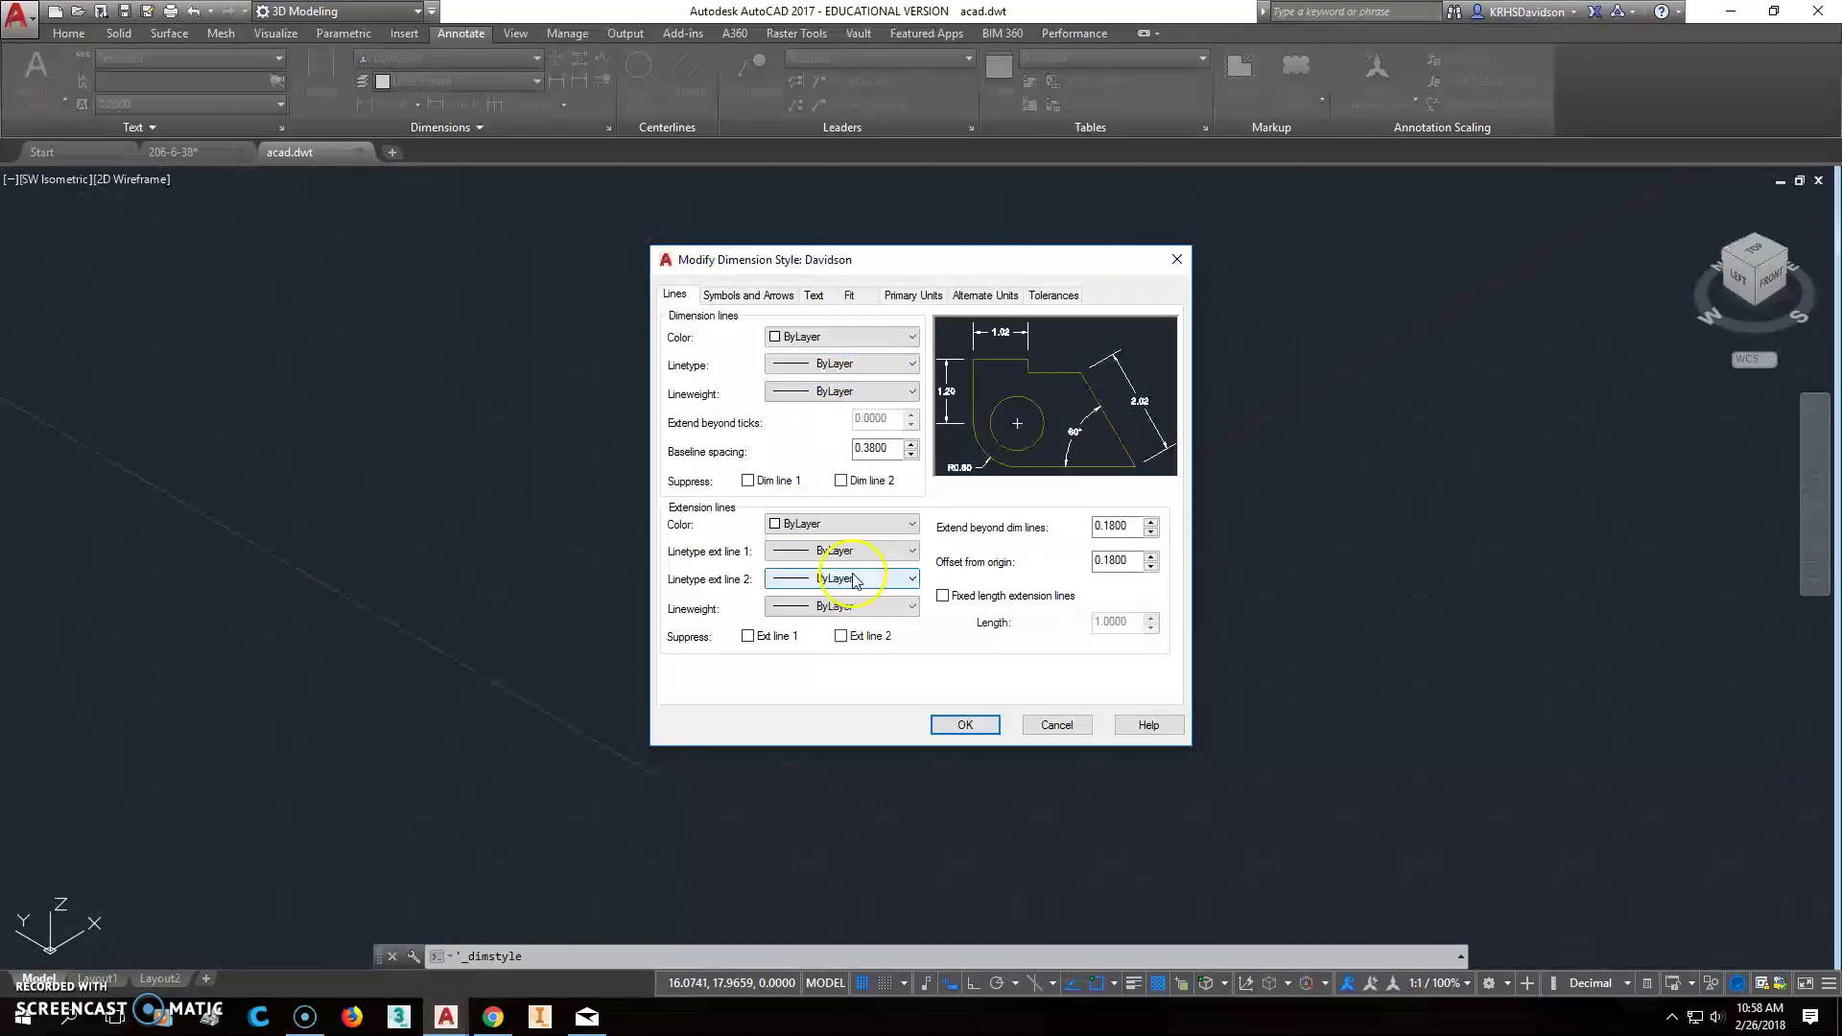
{"action": "left_click", "coordinate": [875, 337]}
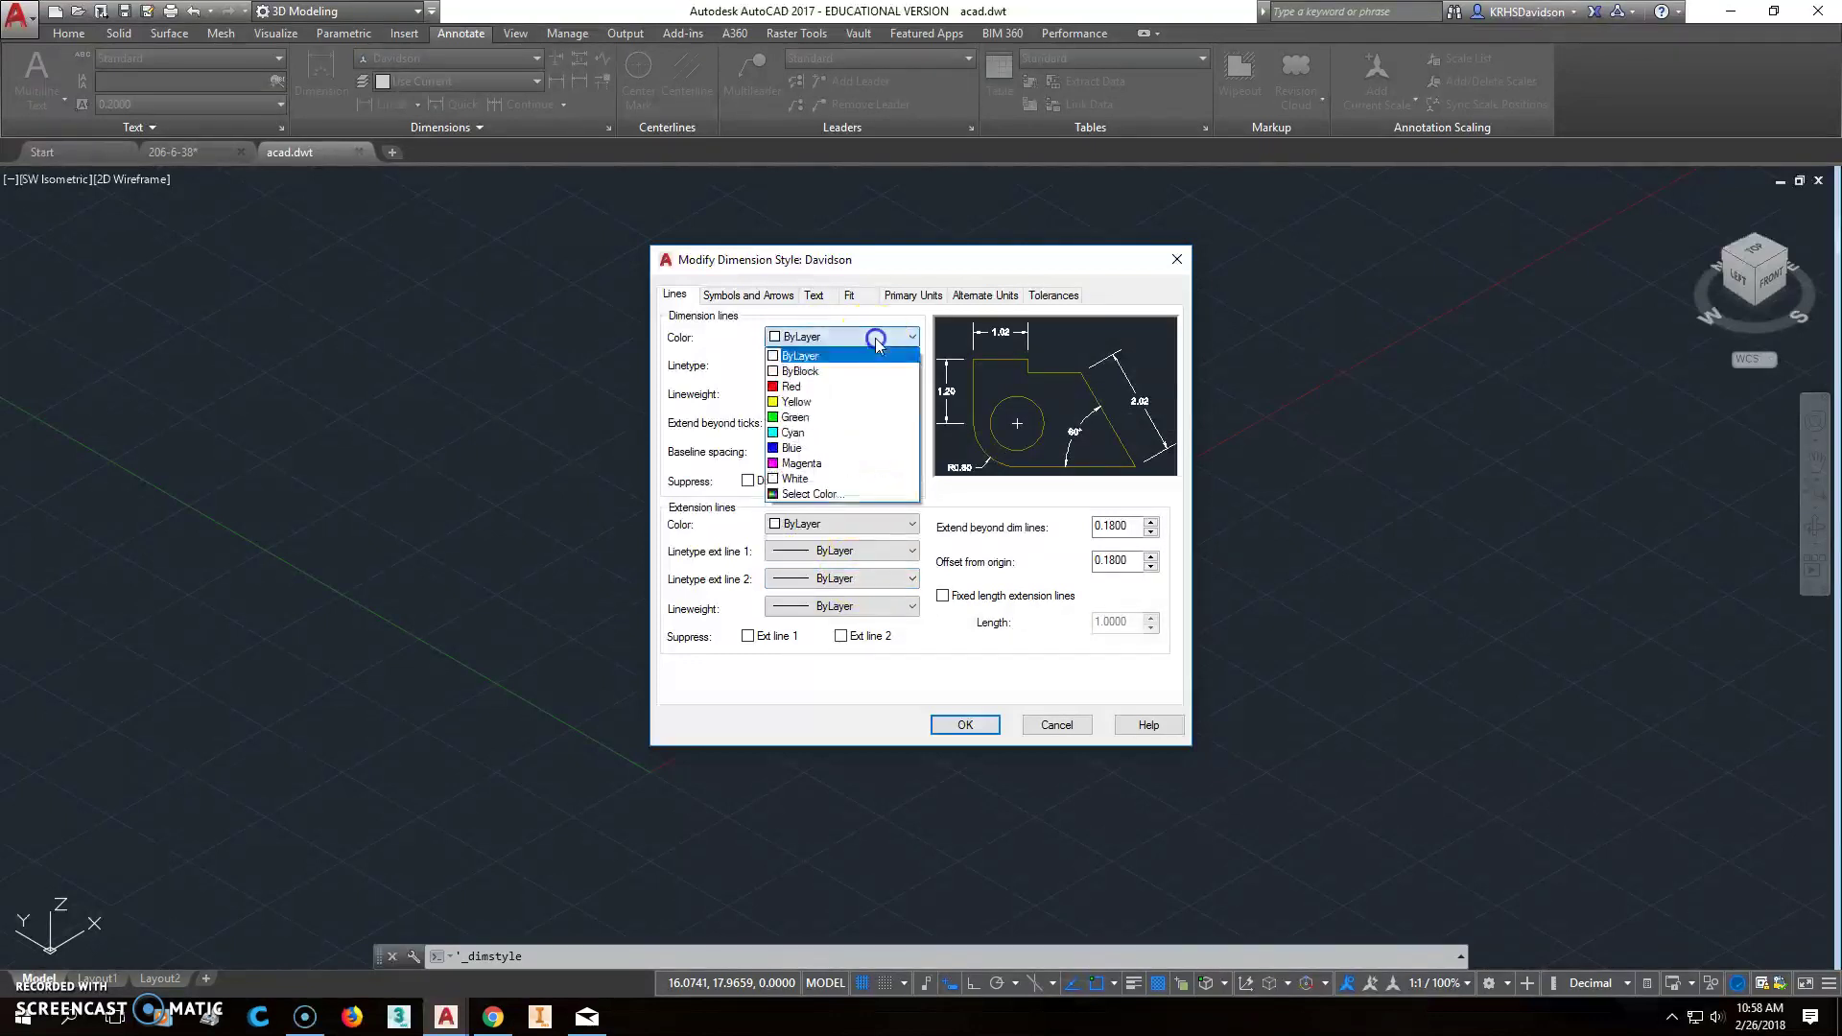
{"action": "left_click", "coordinate": [820, 357]}
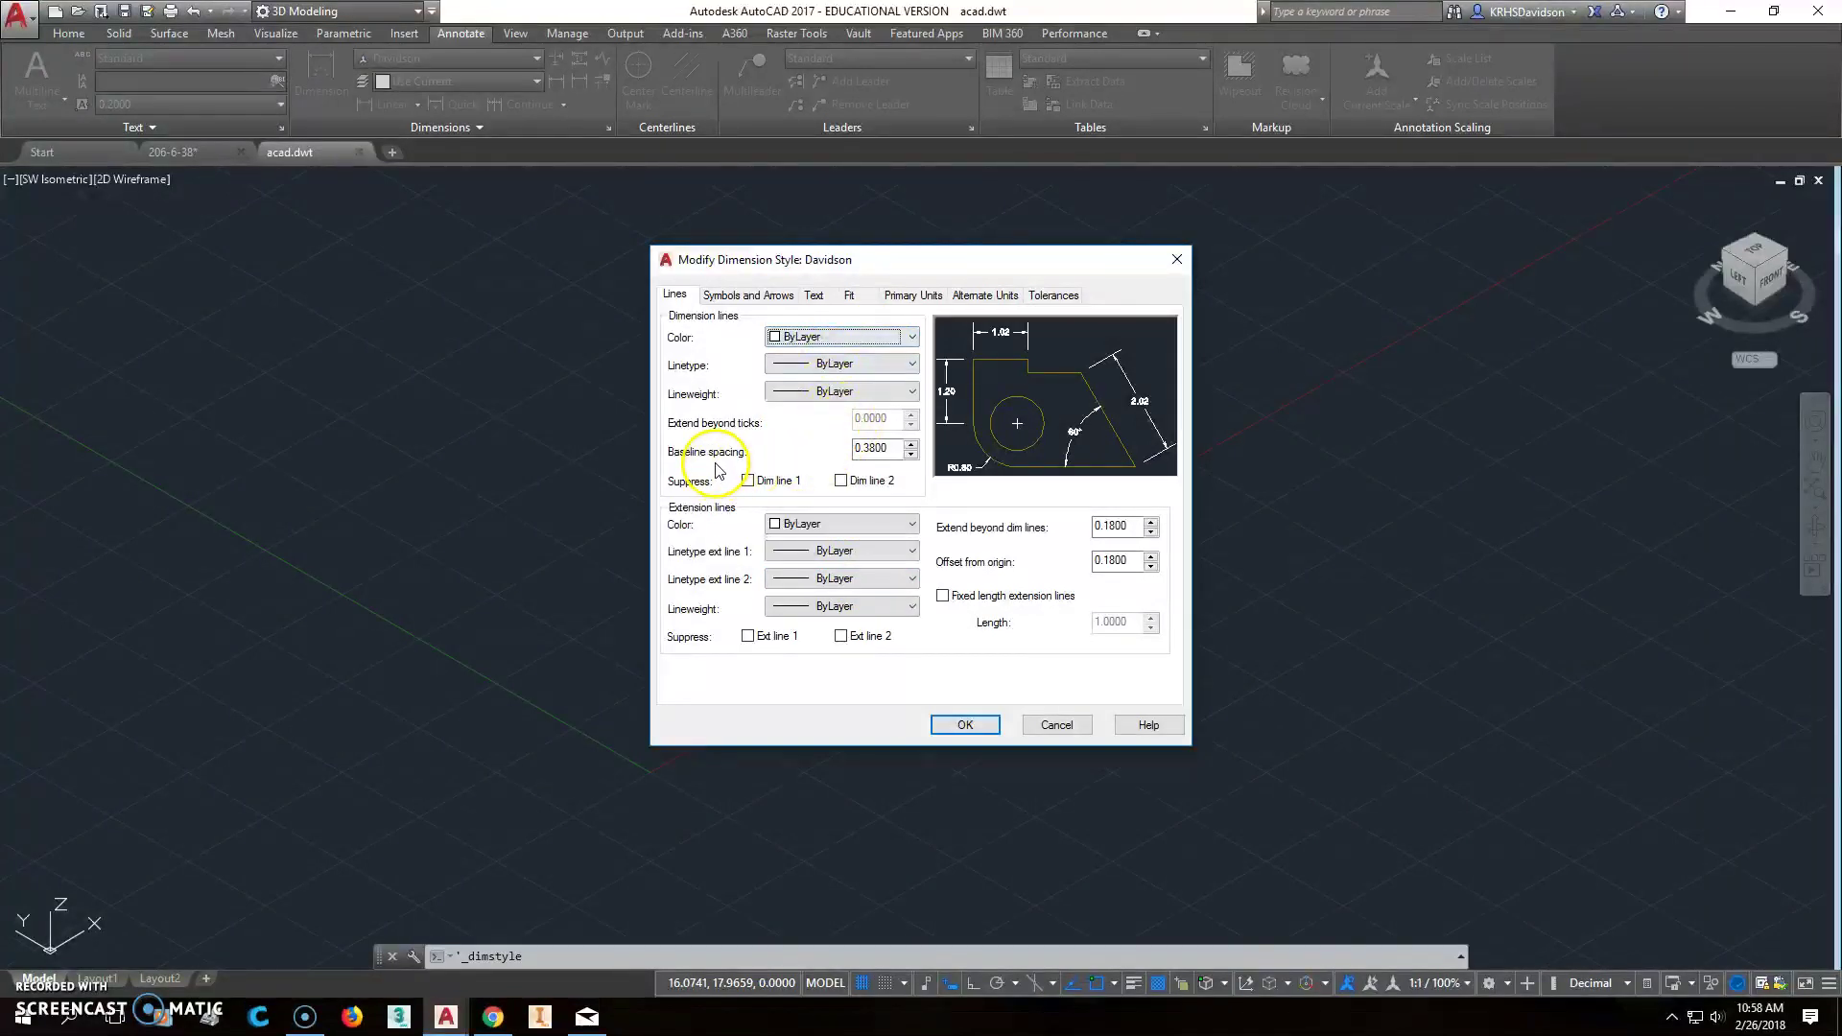
{"action": "left_click", "coordinate": [870, 449]}
{"action": "key", "text": "Delete"}
{"action": "type", "text": "8"}
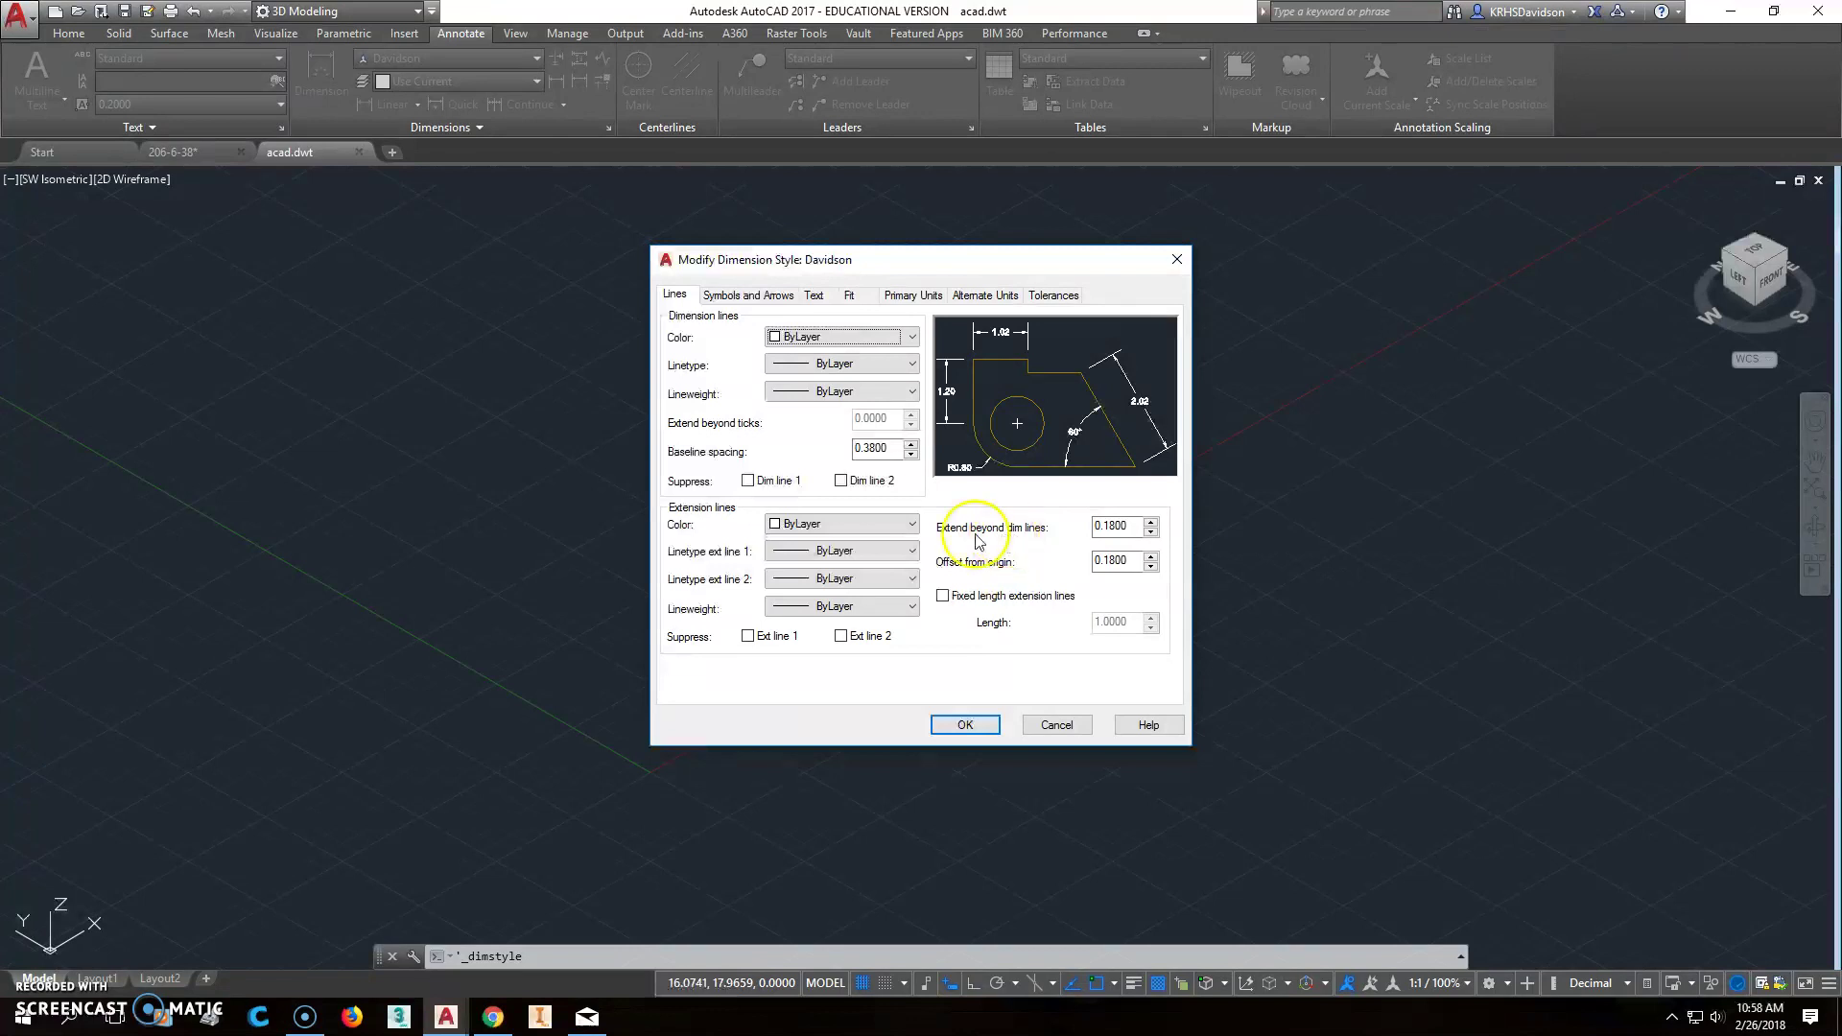
{"action": "left_click", "coordinate": [1123, 526]}
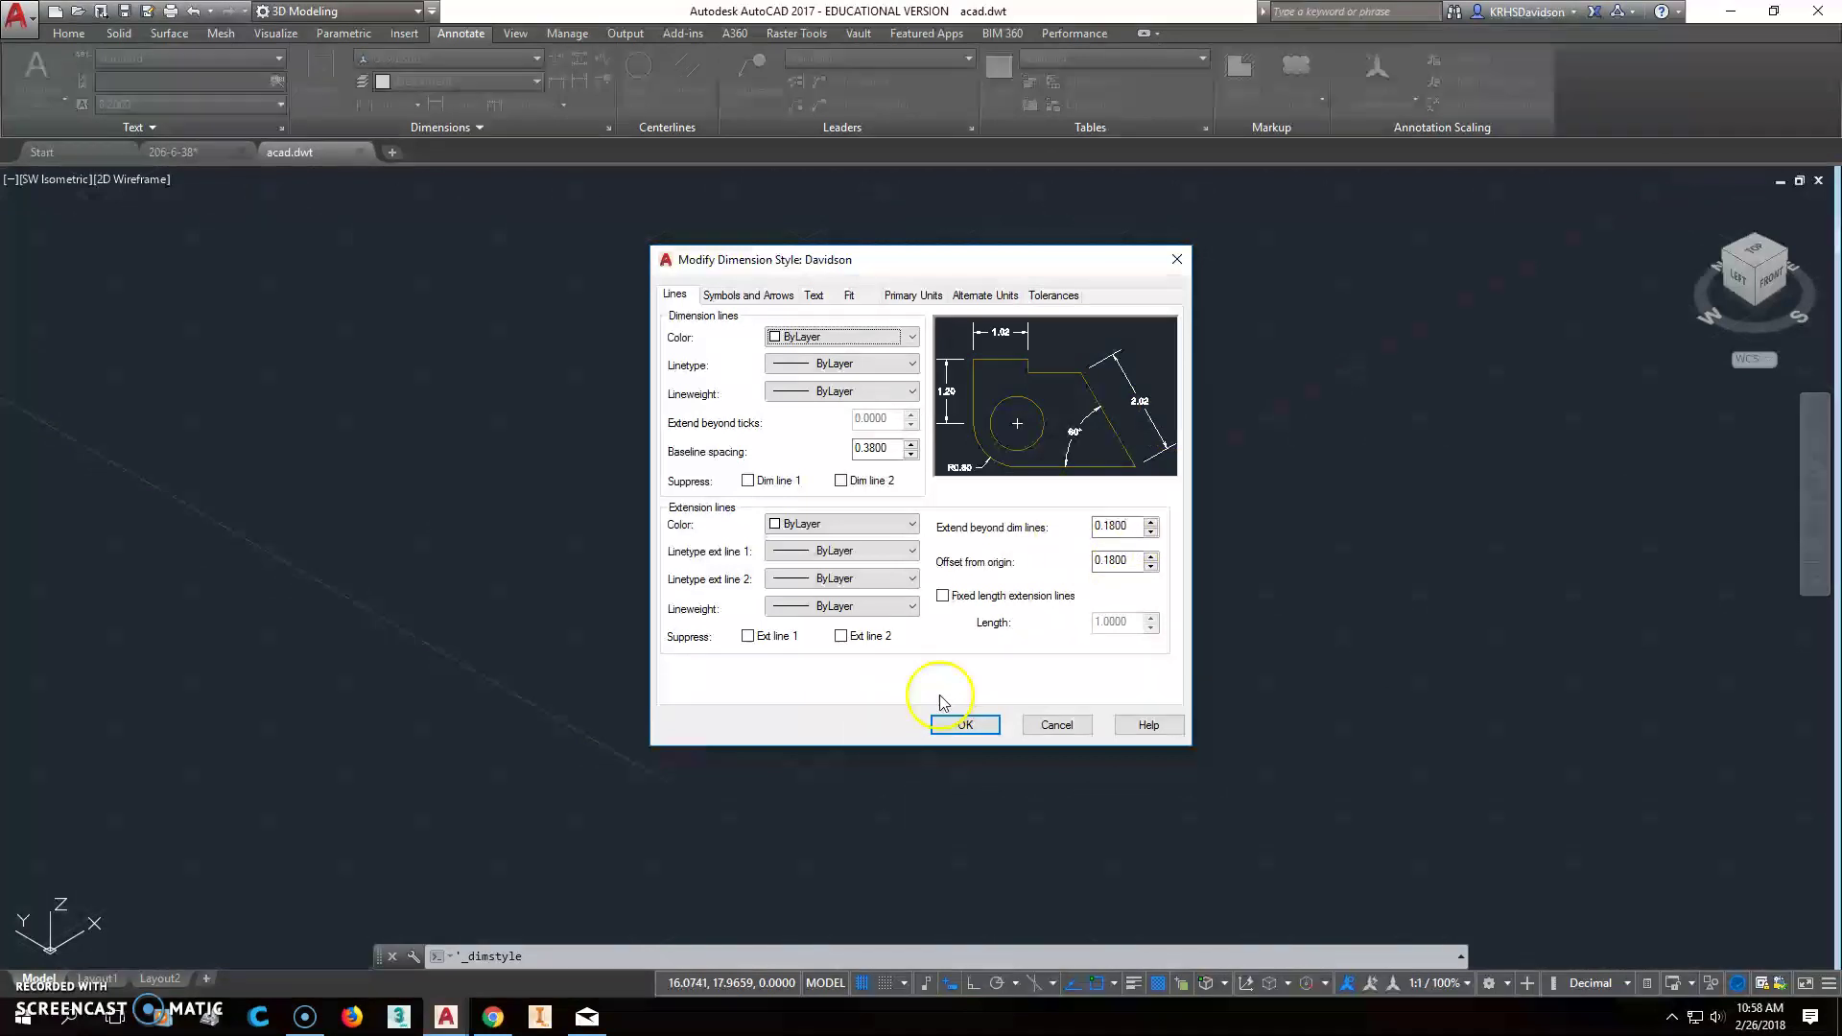
{"action": "left_click", "coordinate": [746, 295]}
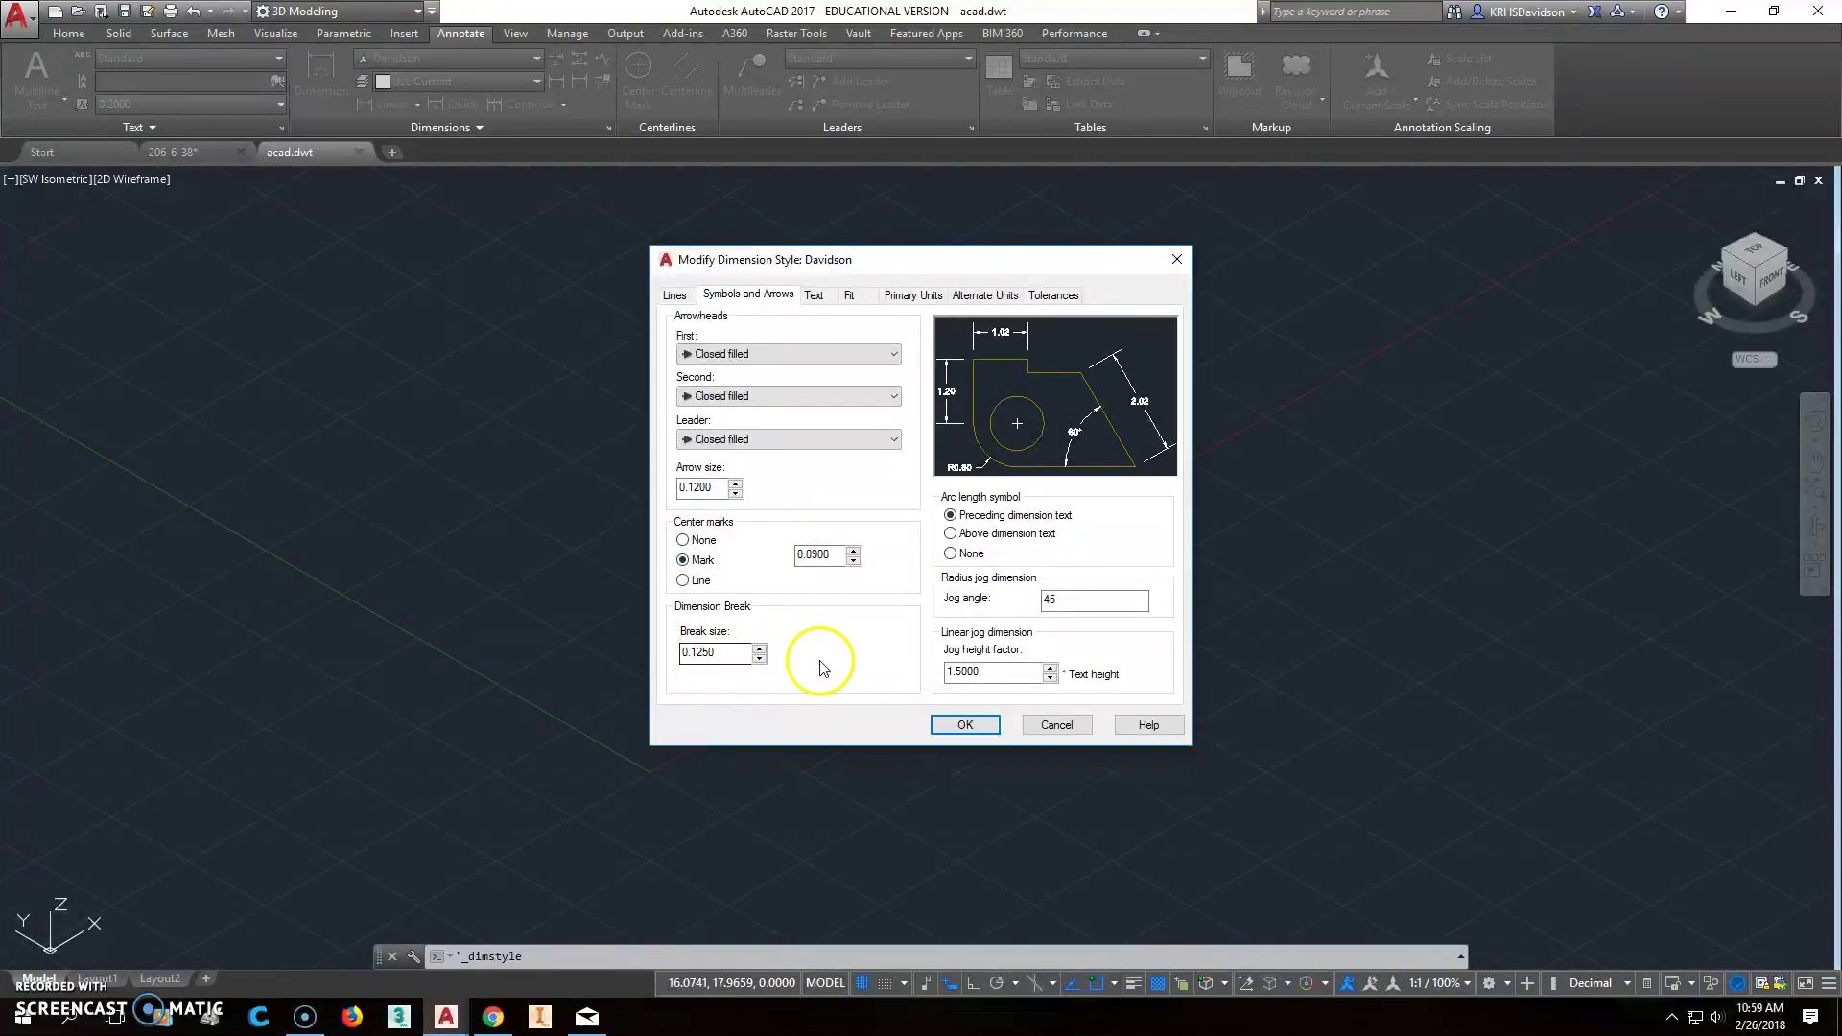
On Davidson's Text tab, keep text colour ByLayer and confirm the fill colour is None
{"action": "left_click", "coordinate": [826, 300]}
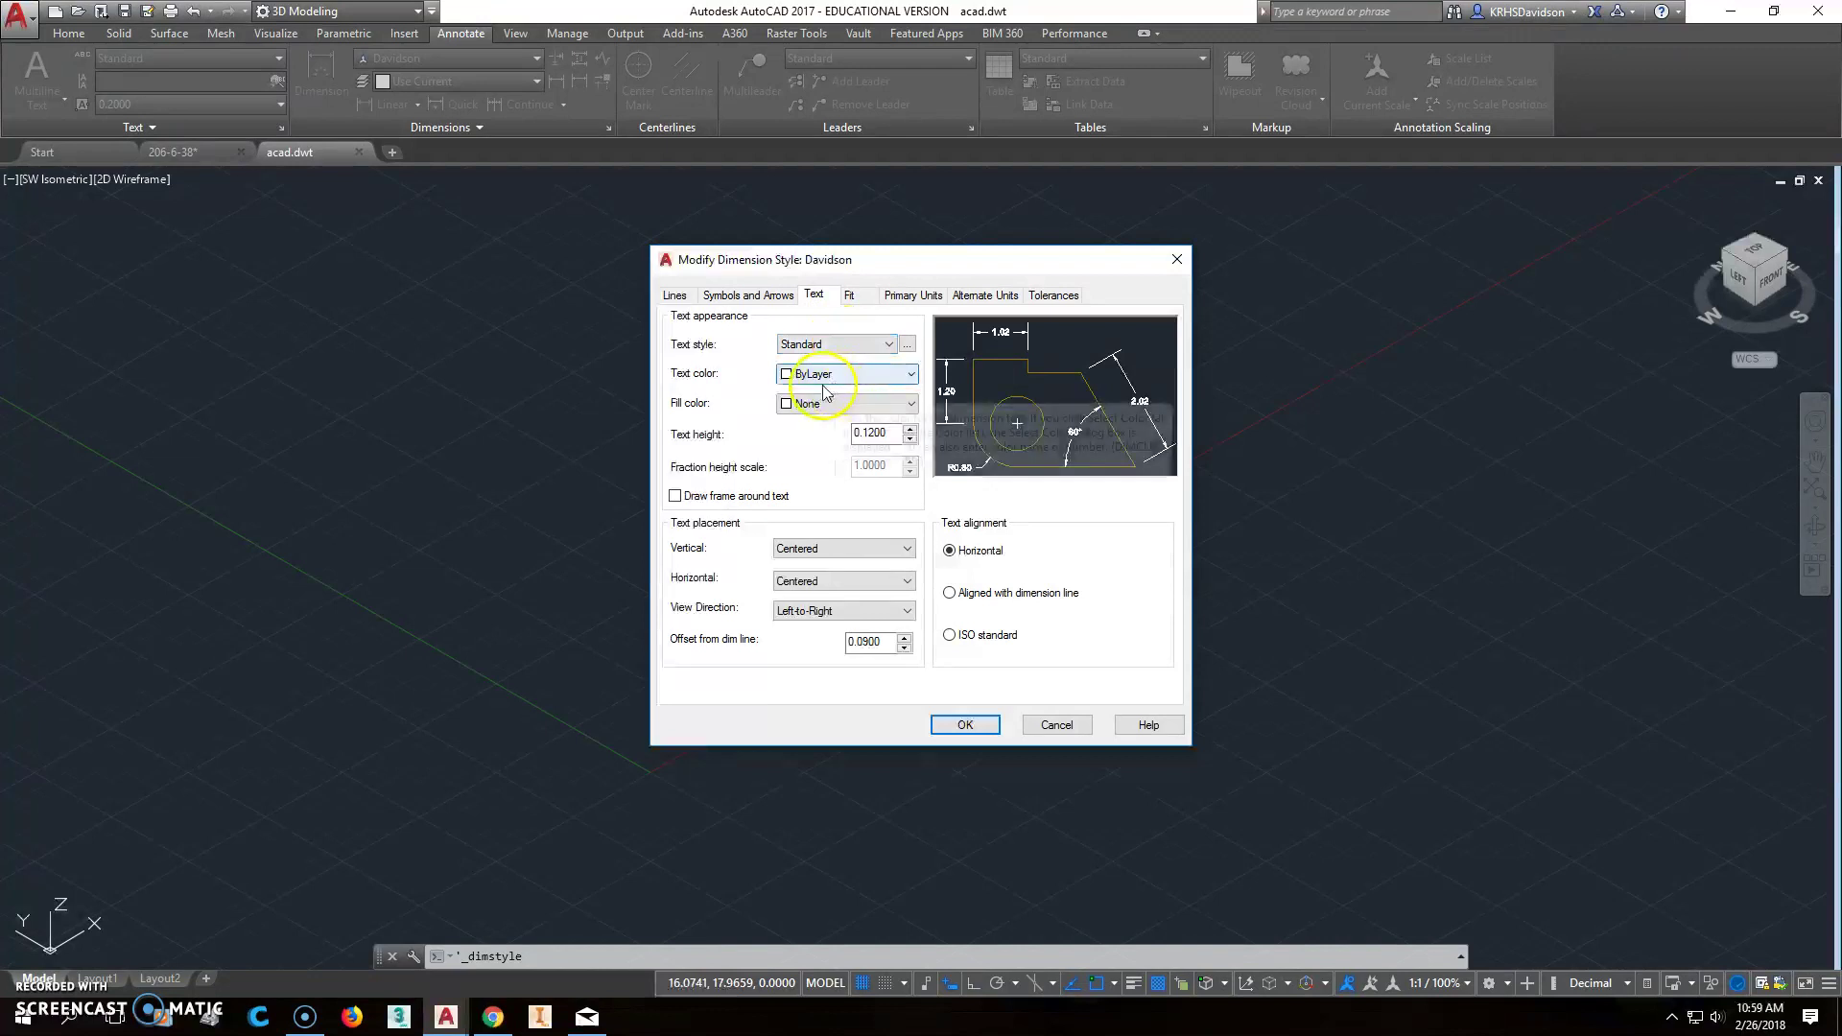
{"action": "left_click", "coordinate": [873, 376]}
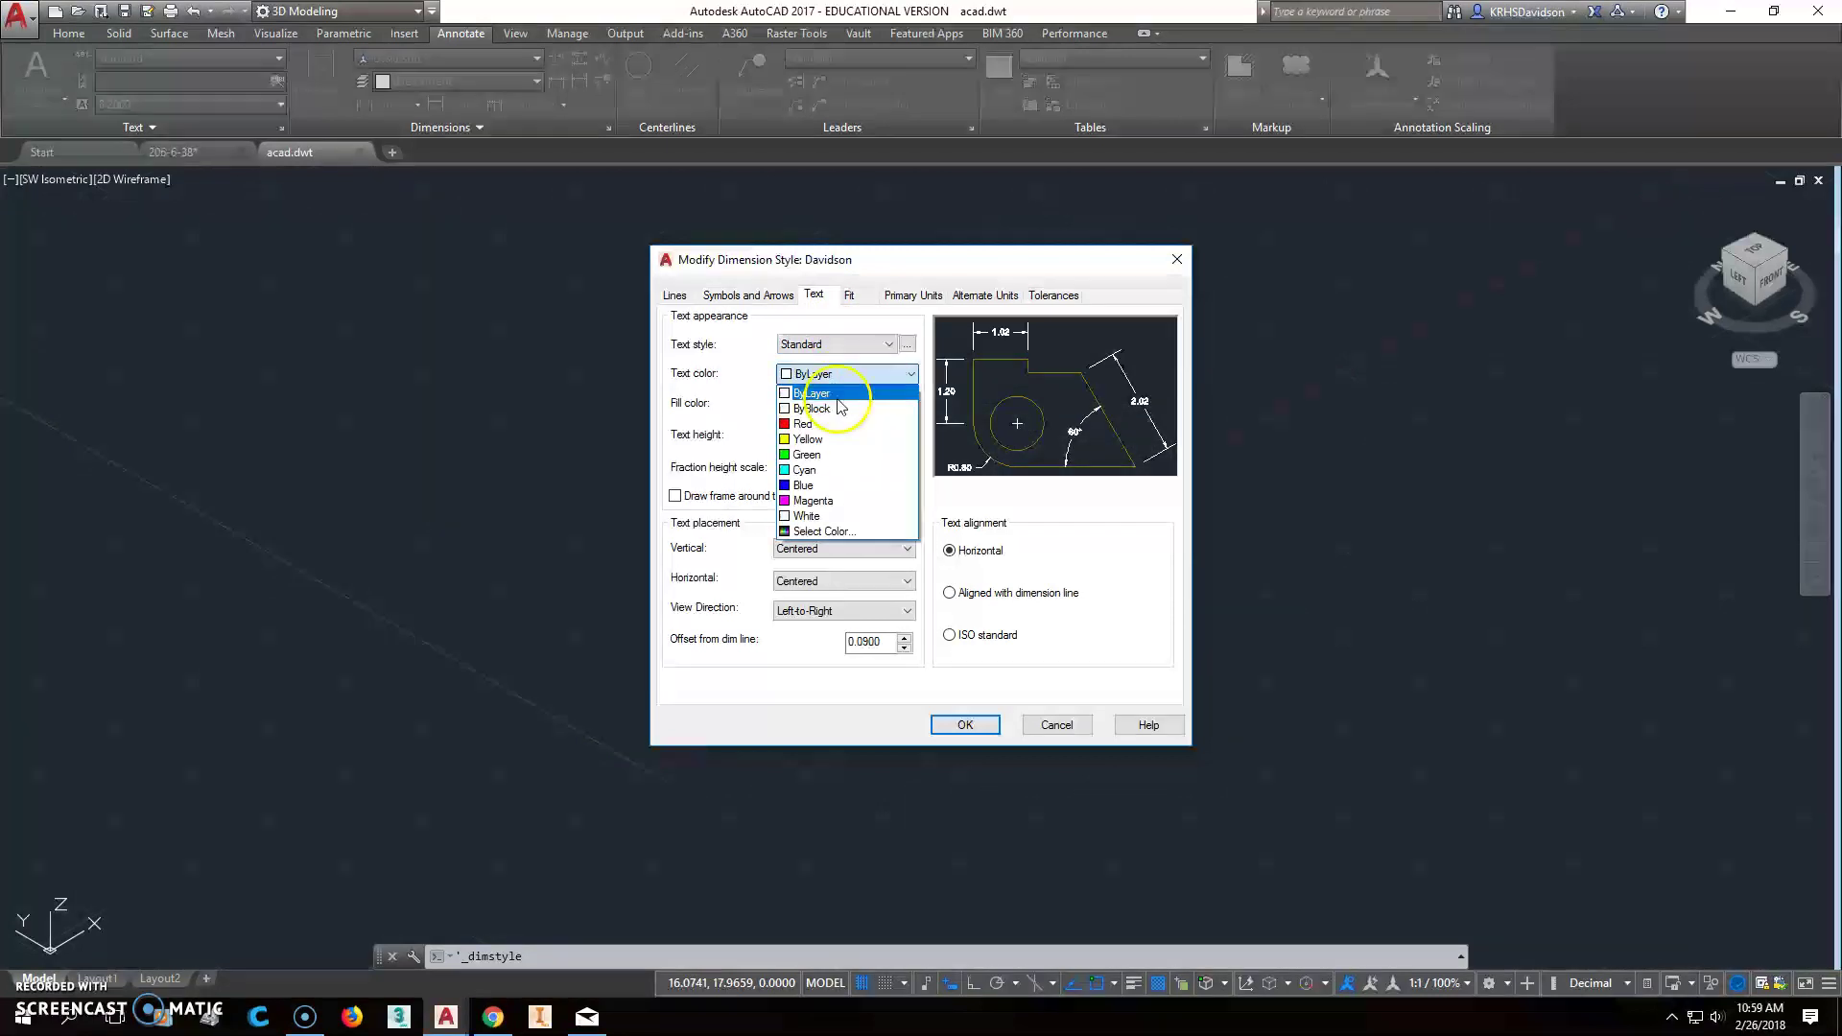
{"action": "left_click", "coordinate": [856, 378]}
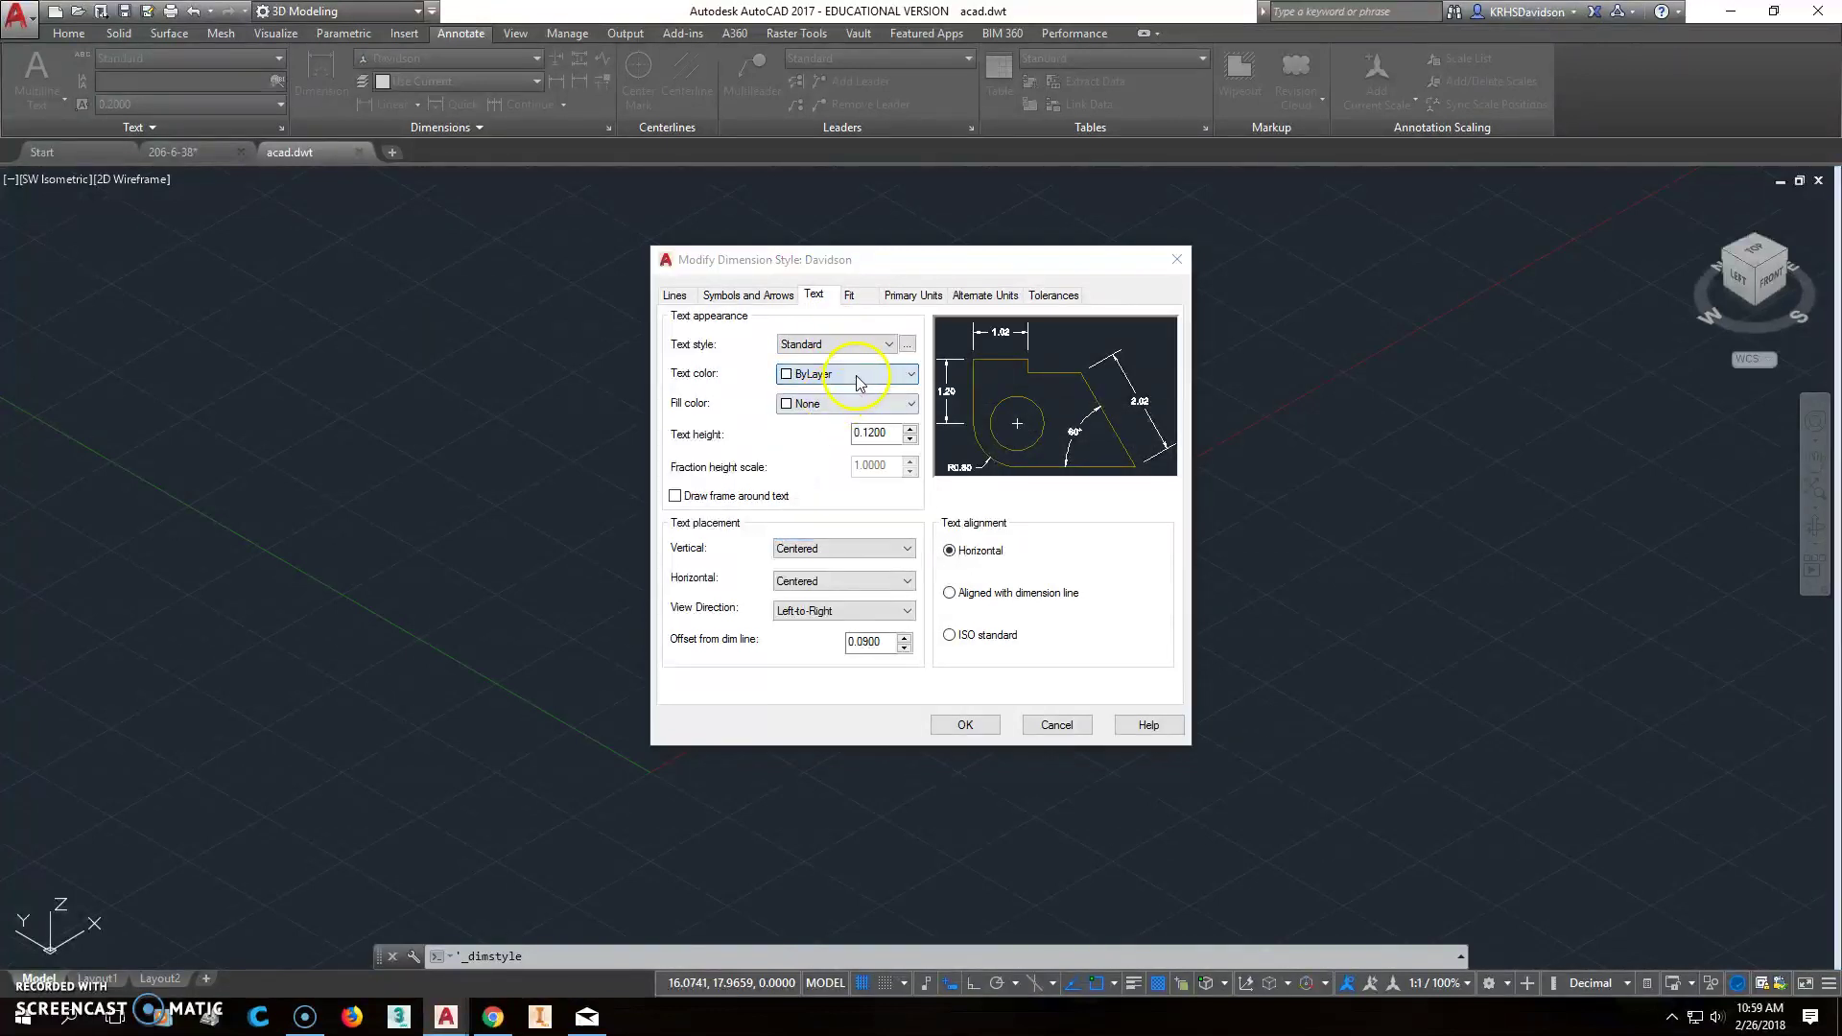
{"action": "left_click", "coordinate": [796, 403]}
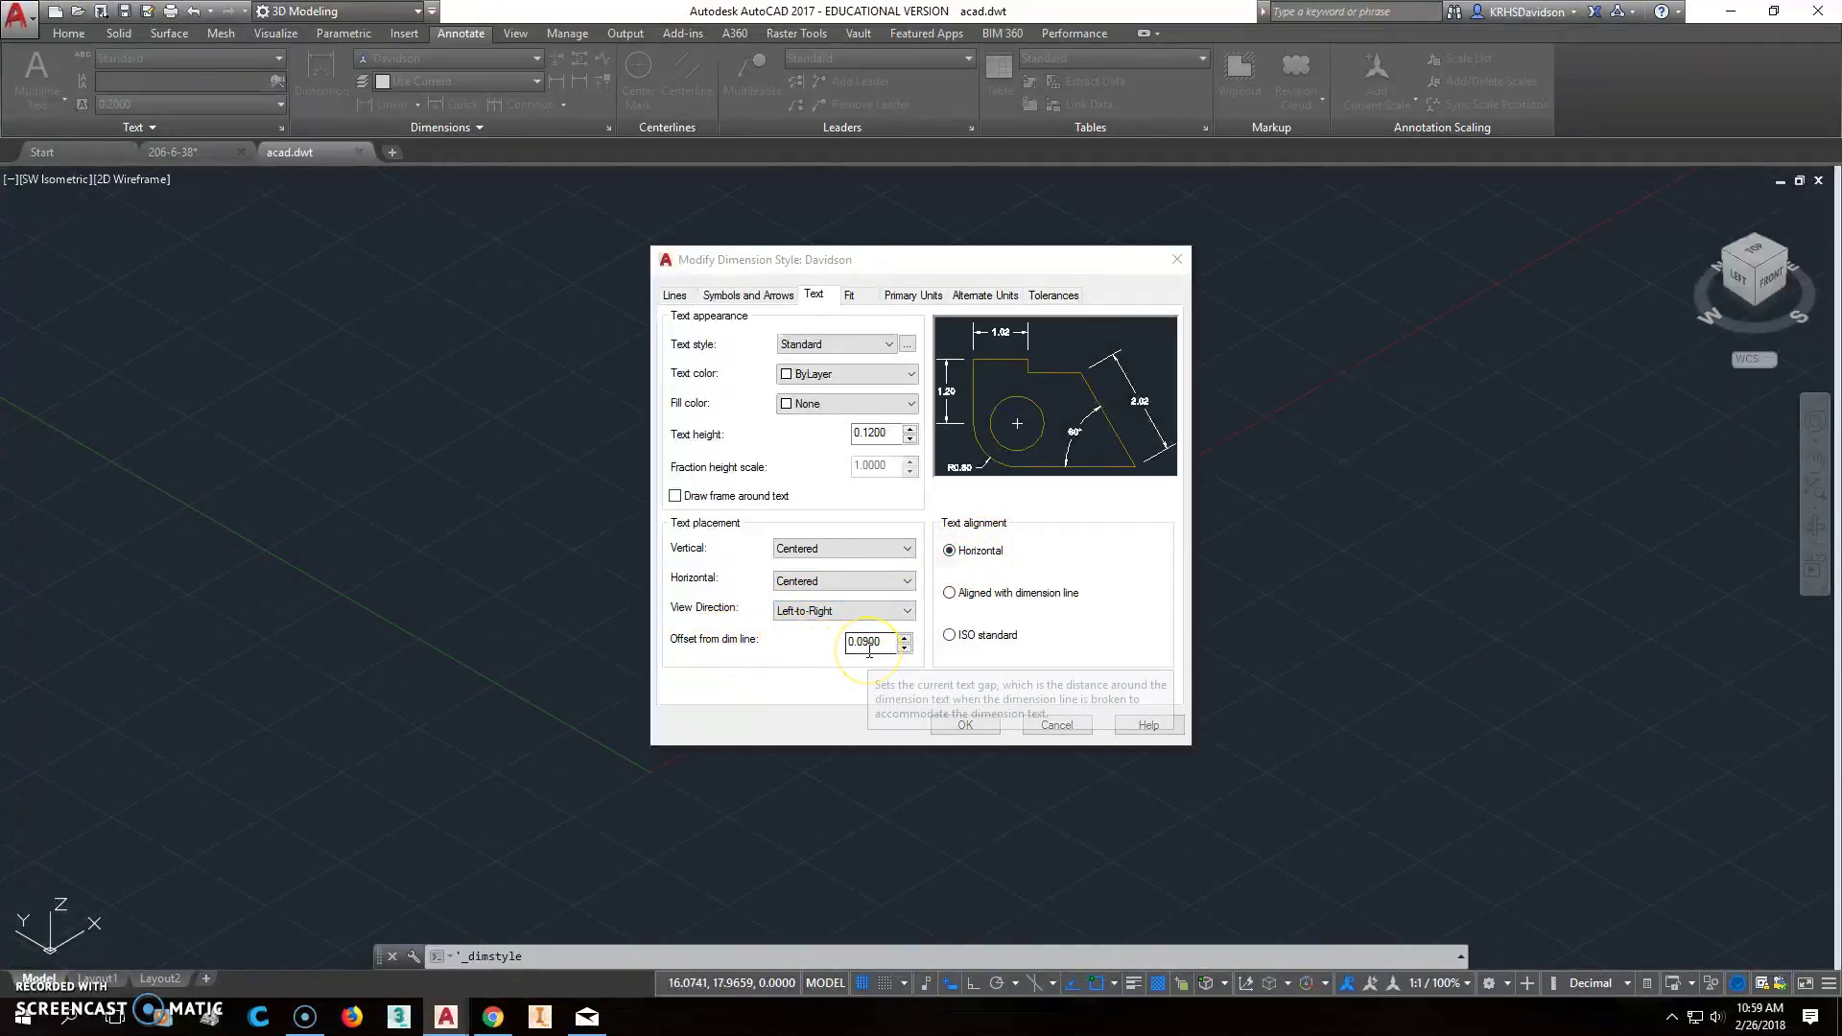
Review Fit, Primary Units at 0.00 precision, Alternate Units and Tolerances, then accept Davidson's changes
{"action": "left_click", "coordinate": [878, 294]}
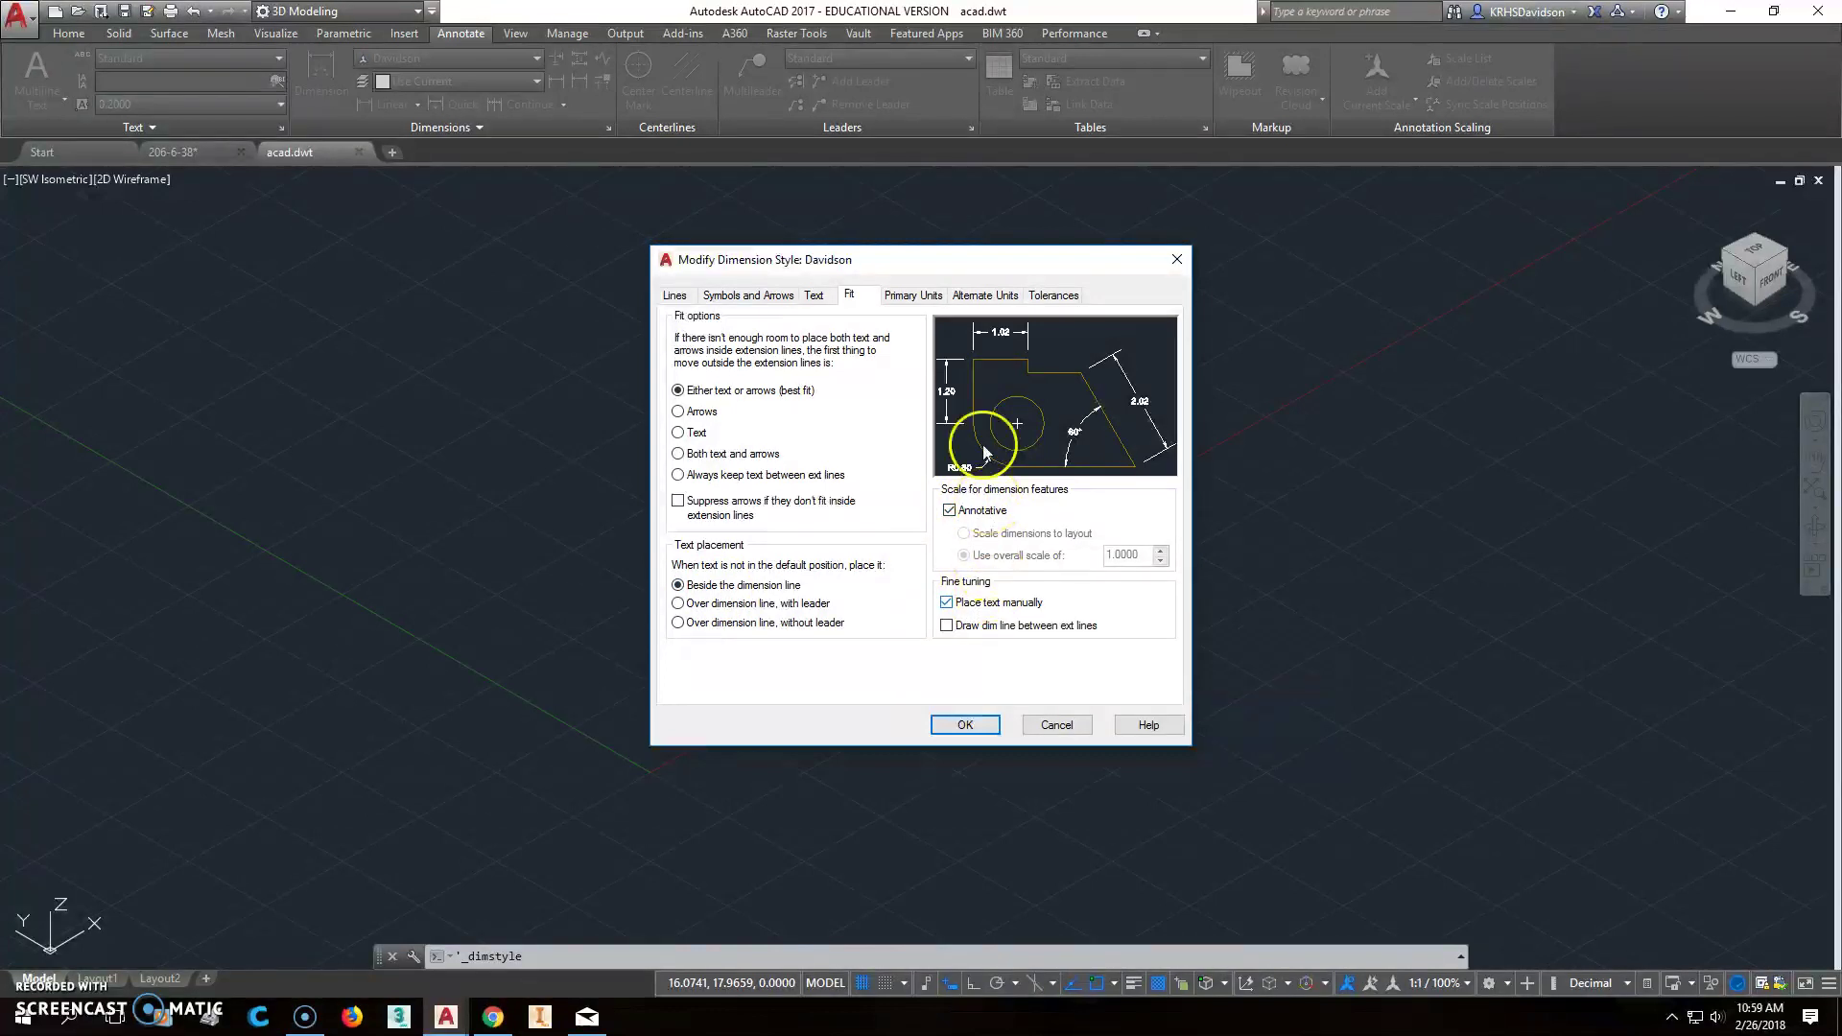
{"action": "left_click", "coordinate": [913, 296]}
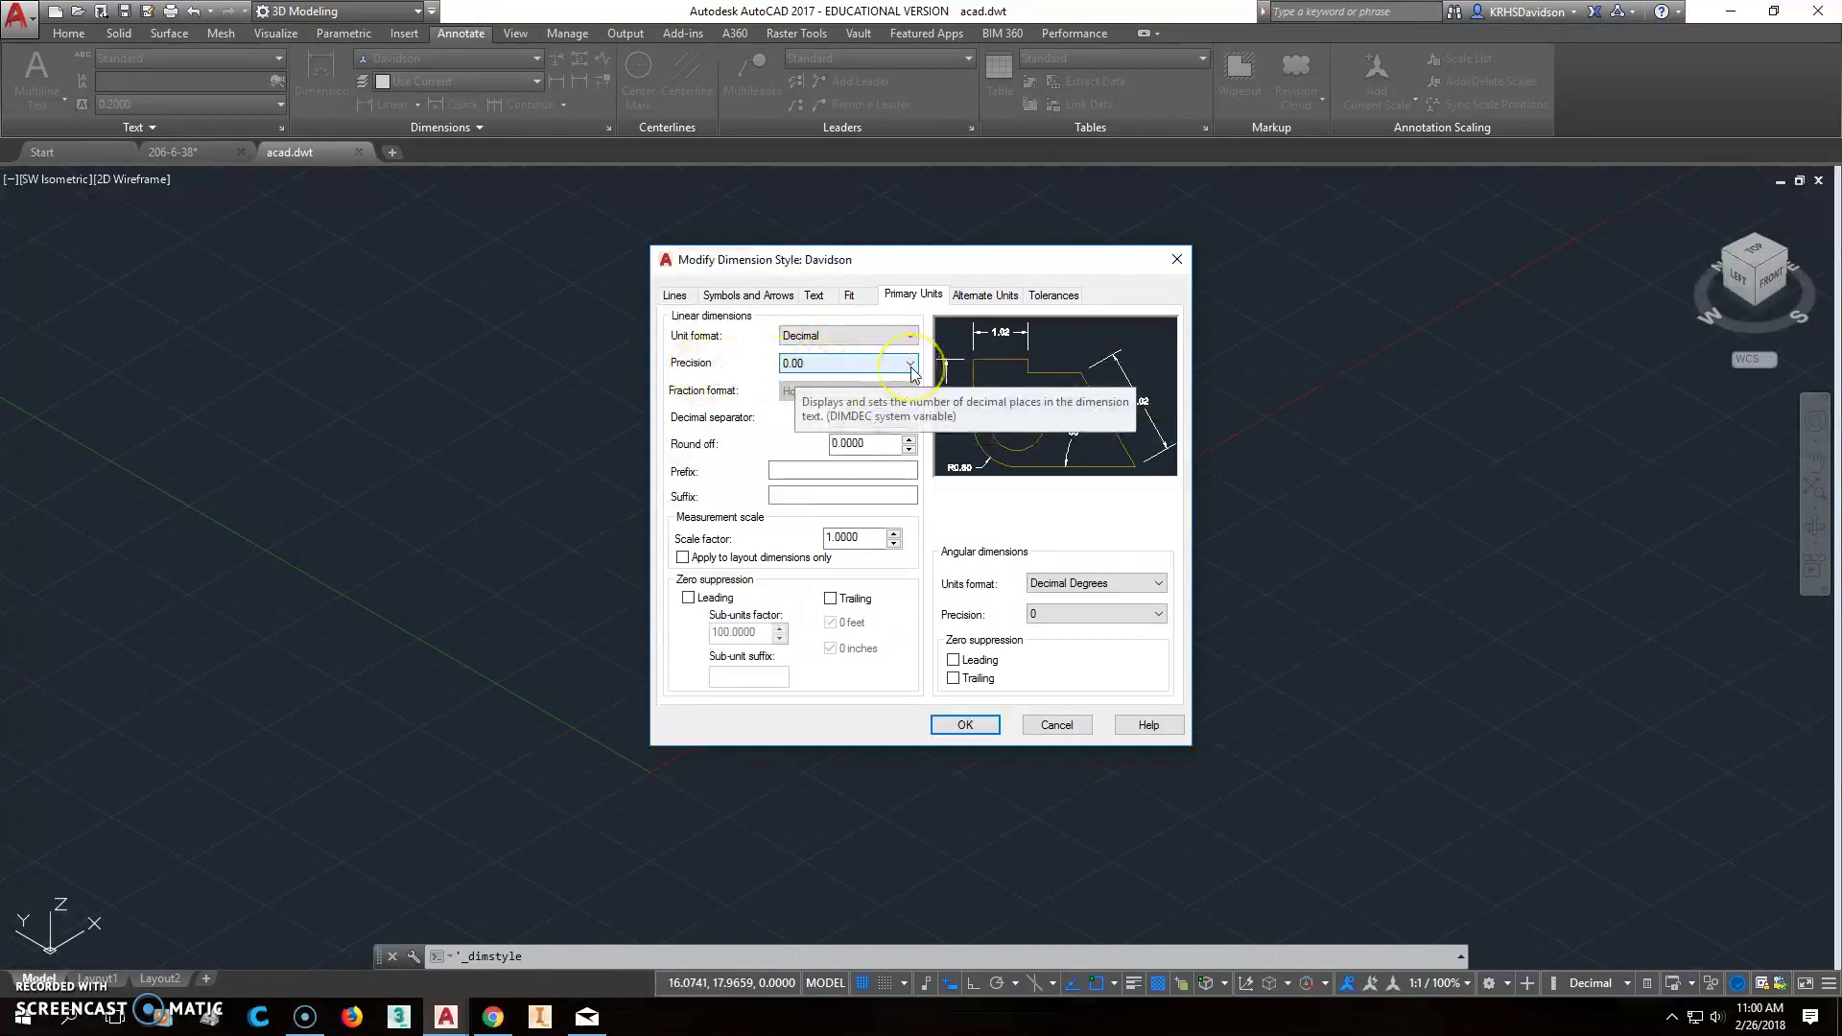
{"action": "left_click", "coordinate": [909, 364]}
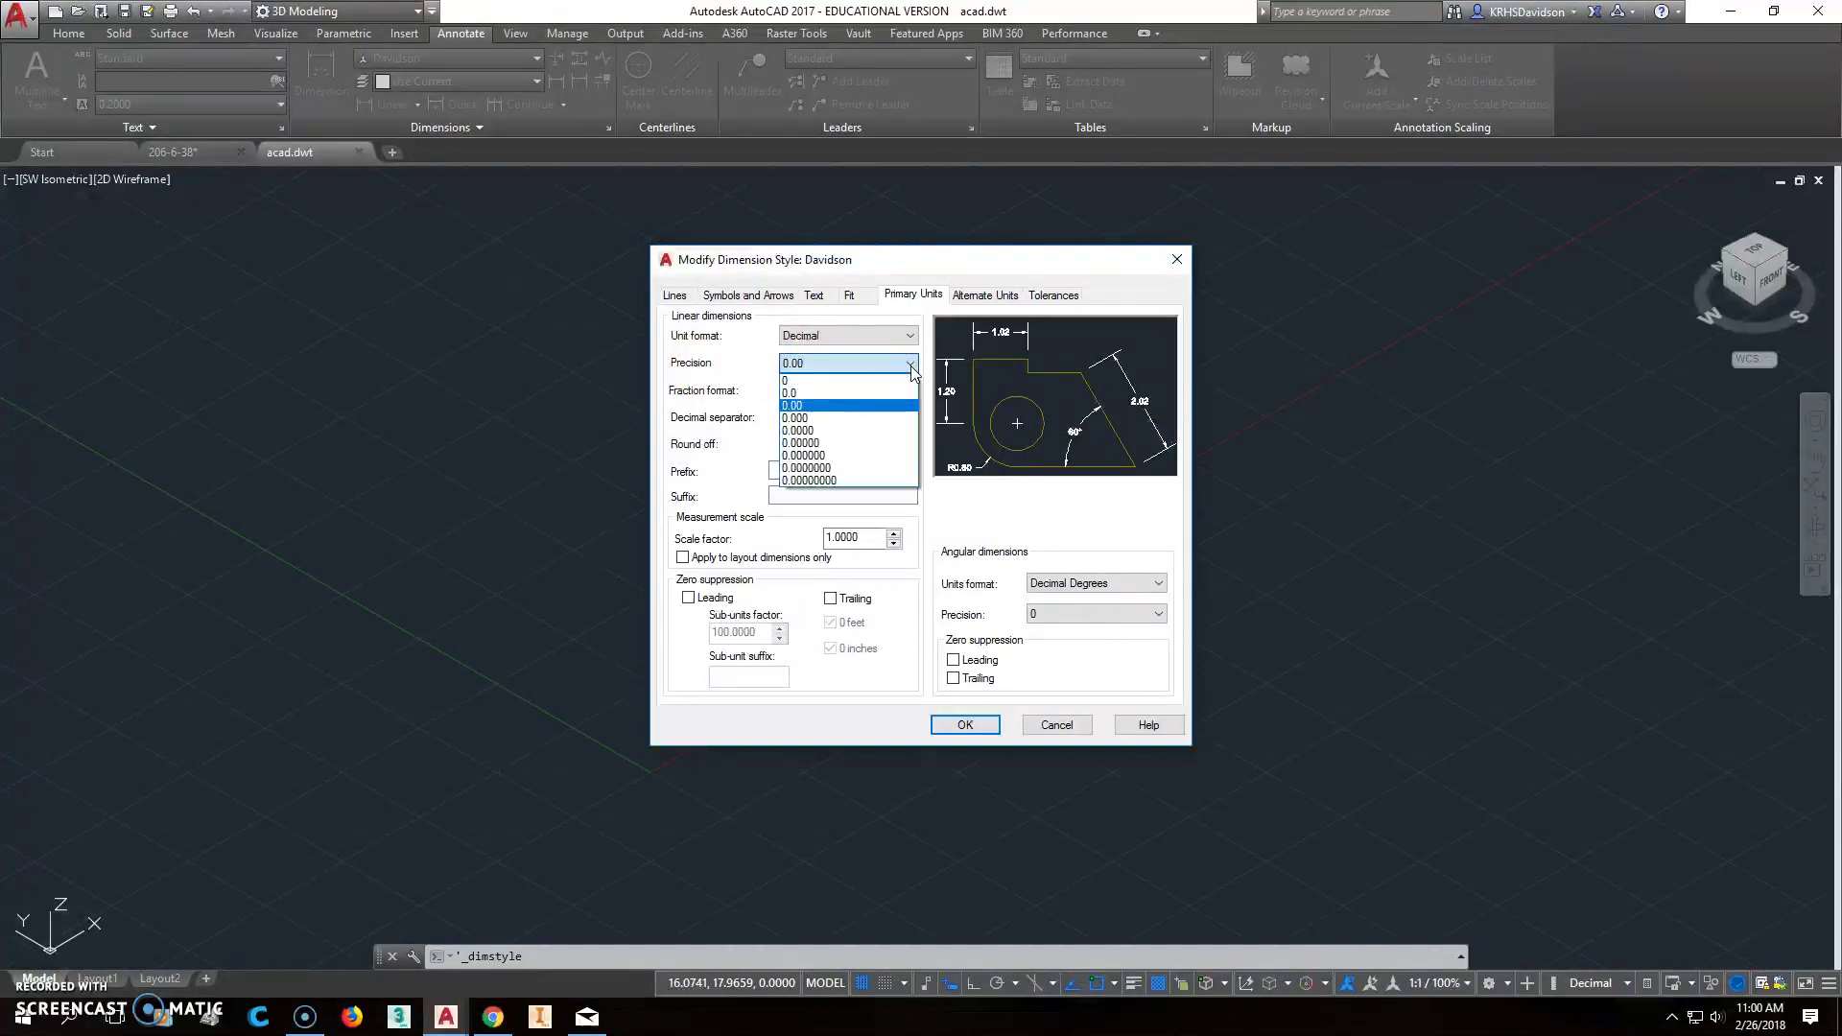
{"action": "left_click", "coordinate": [910, 364]}
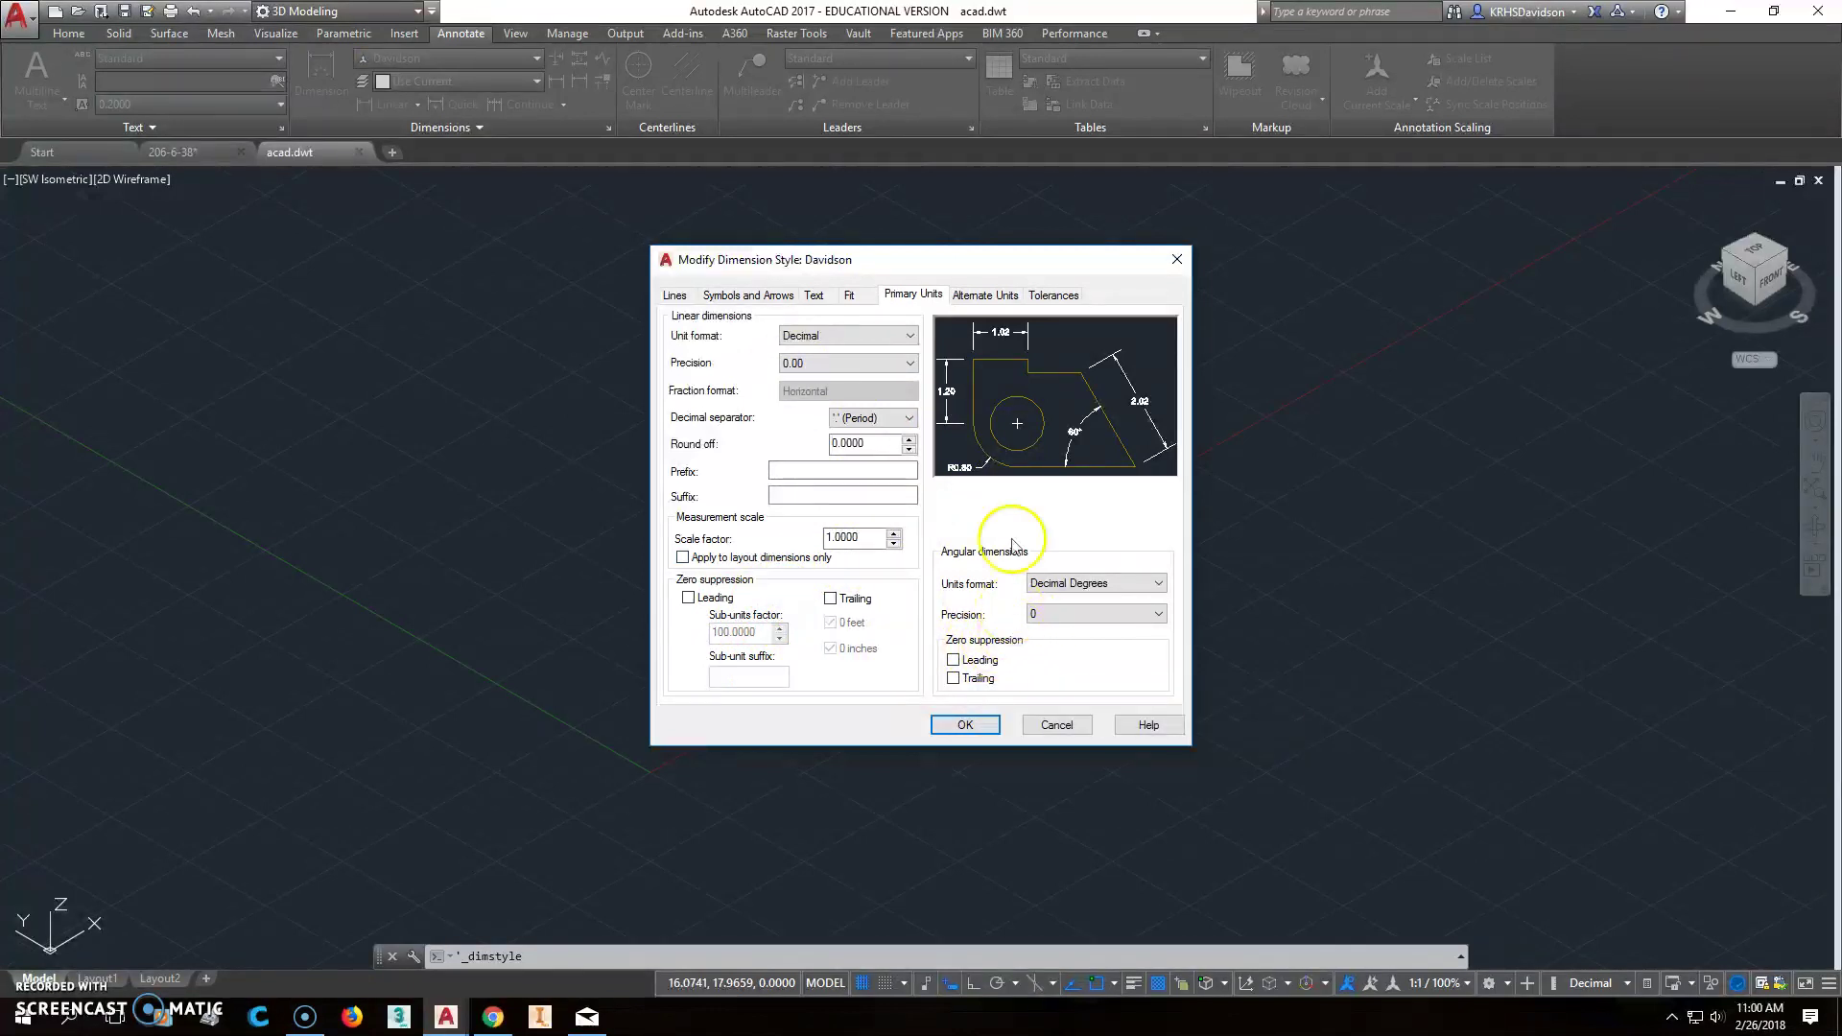
{"action": "left_click", "coordinate": [977, 297]}
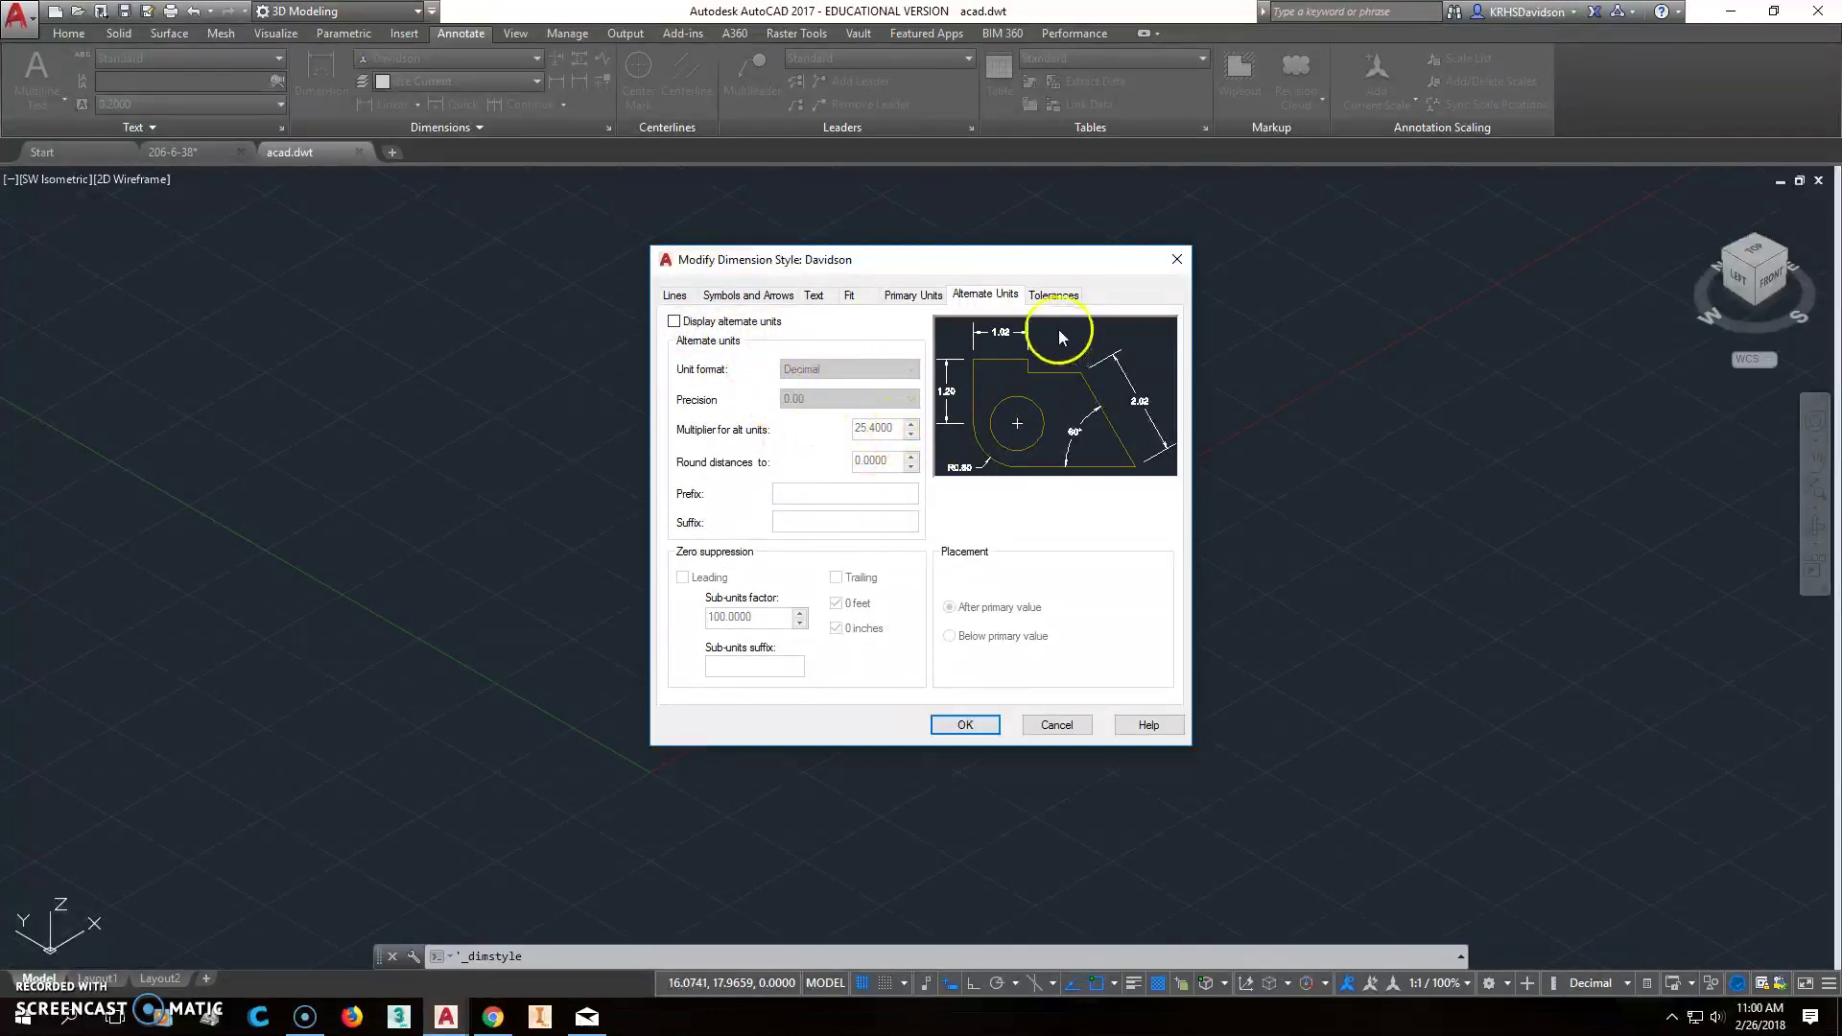
{"action": "left_click", "coordinate": [1054, 299]}
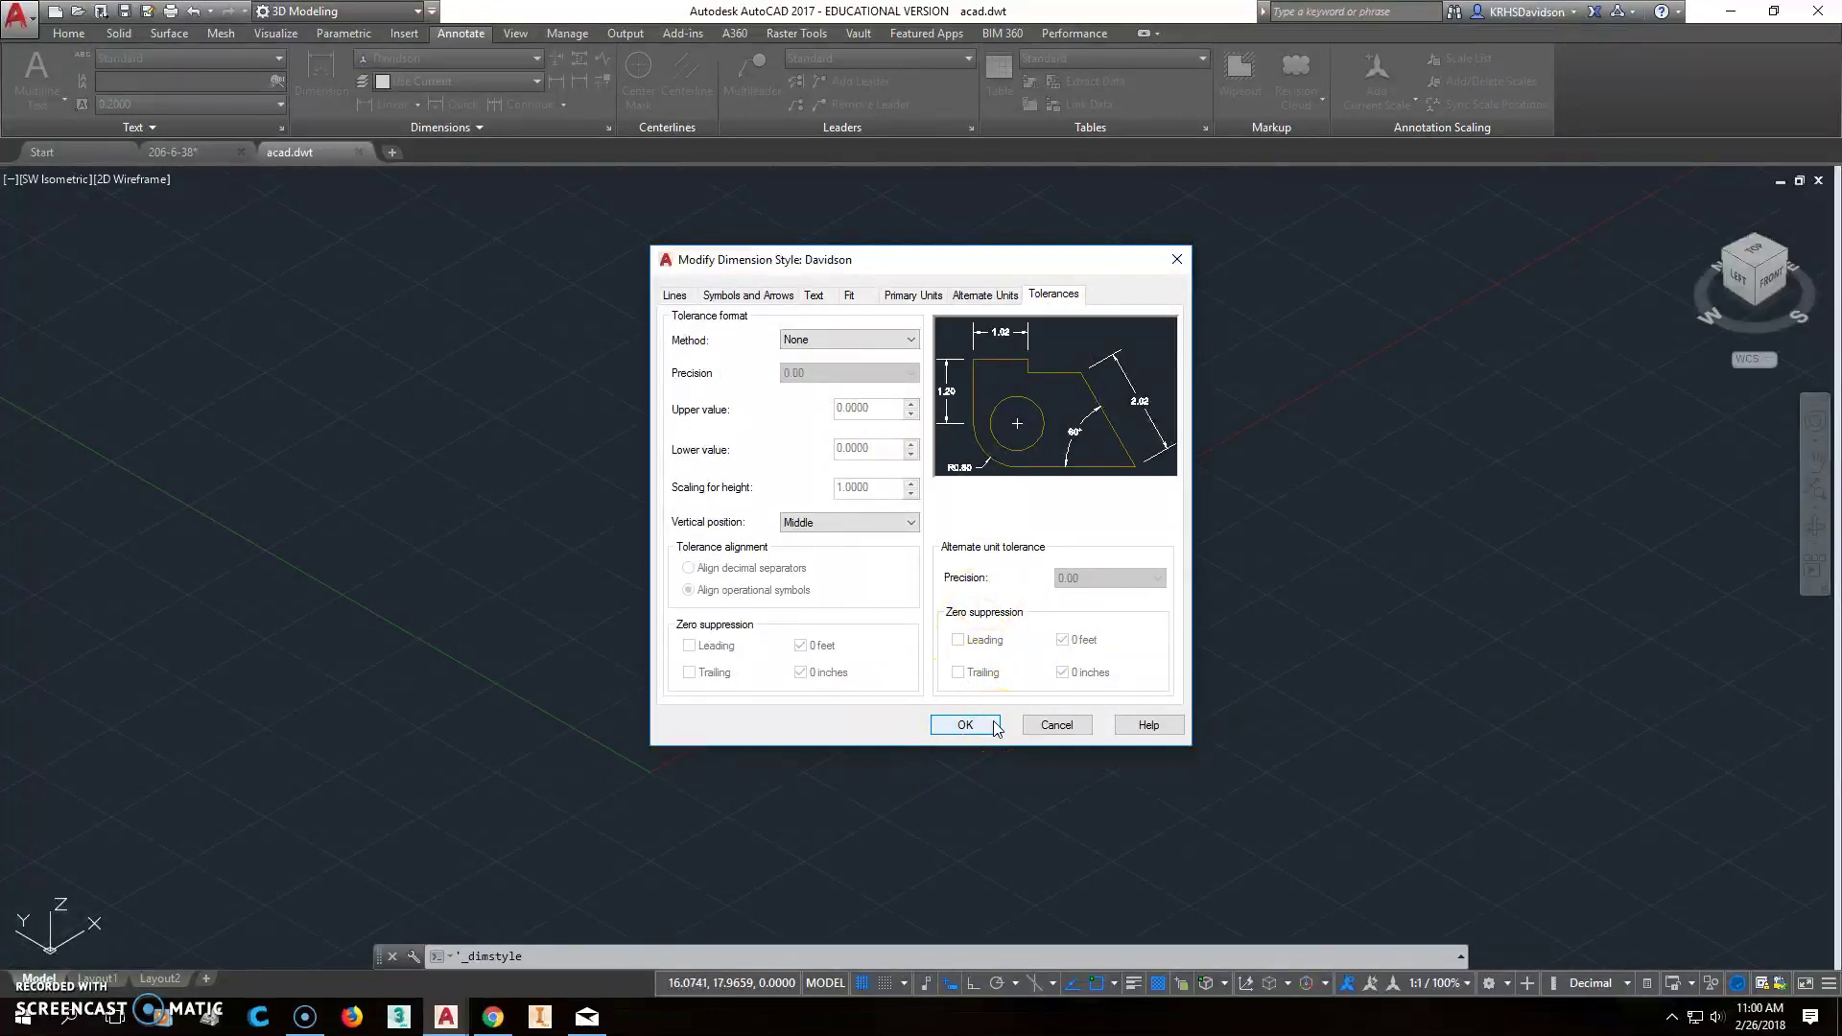
{"action": "left_click", "coordinate": [966, 739]}
Make Davidson the current dimension style and close the Dimension Style Manager
{"action": "left_click", "coordinate": [969, 728]}
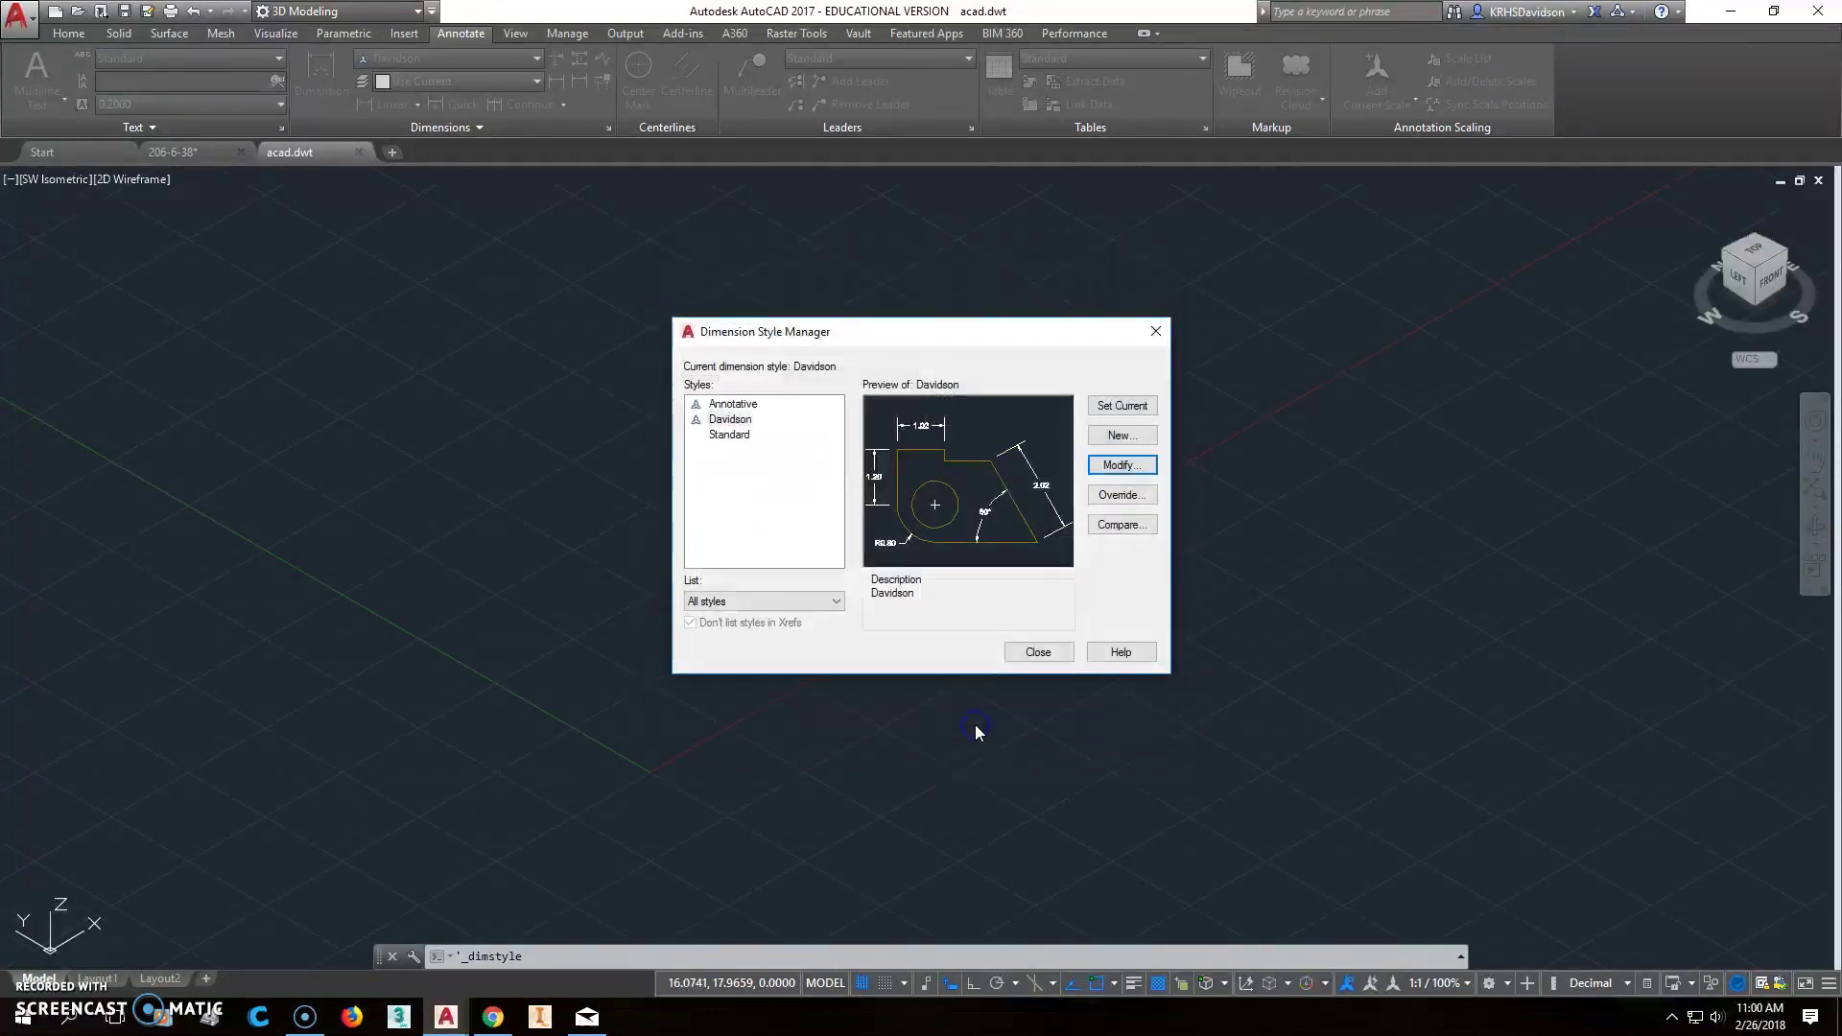
{"action": "left_click", "coordinate": [725, 423]}
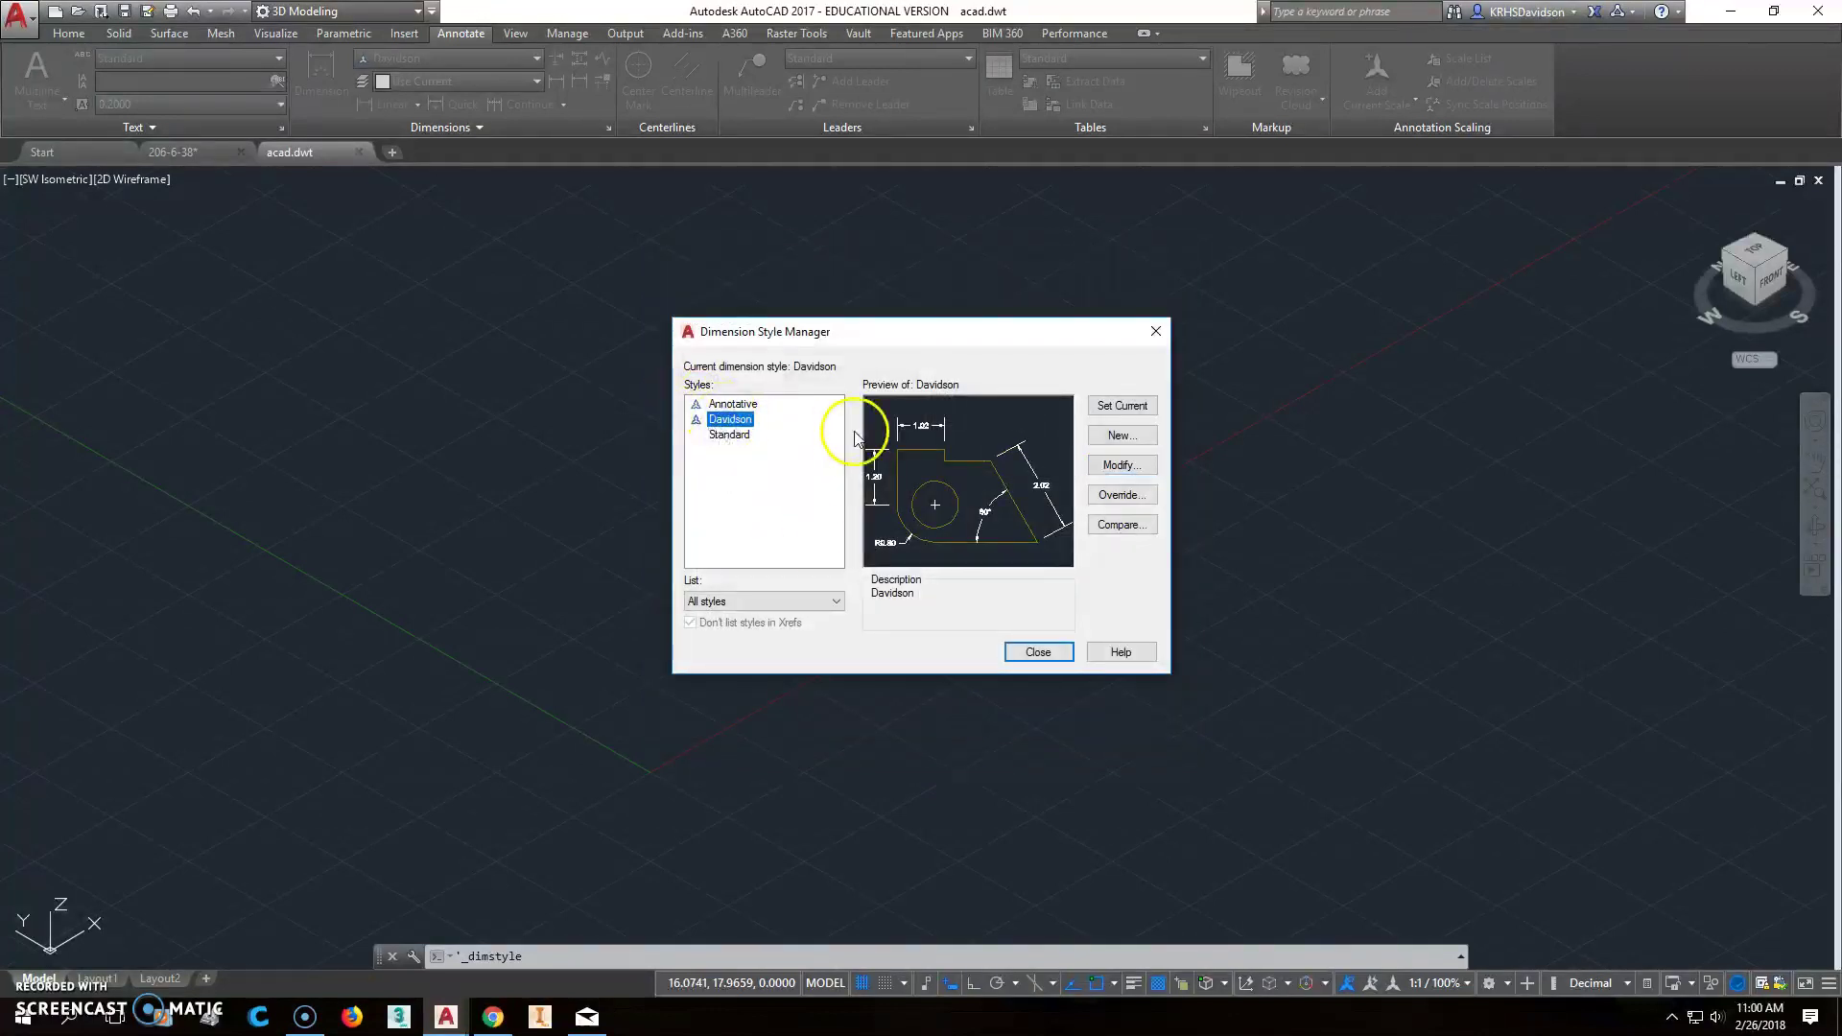
{"action": "left_click", "coordinate": [1115, 406]}
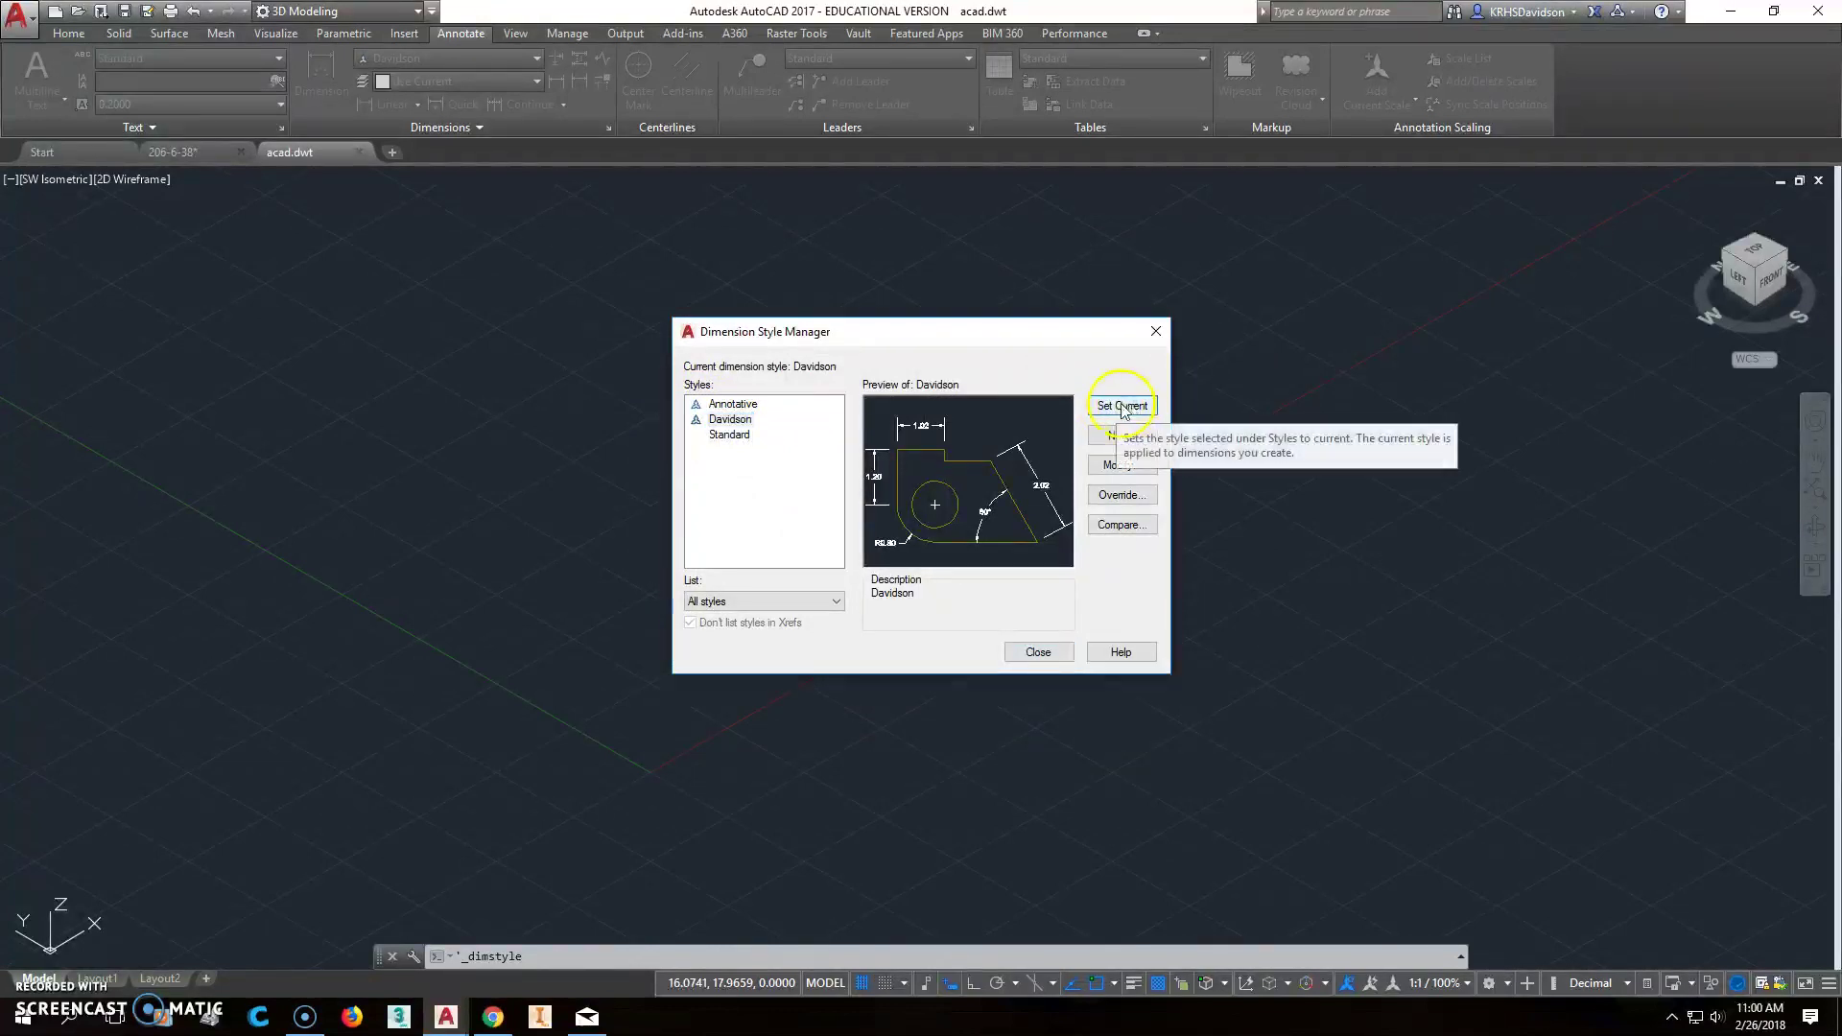
{"action": "left_click", "coordinate": [1060, 654]}
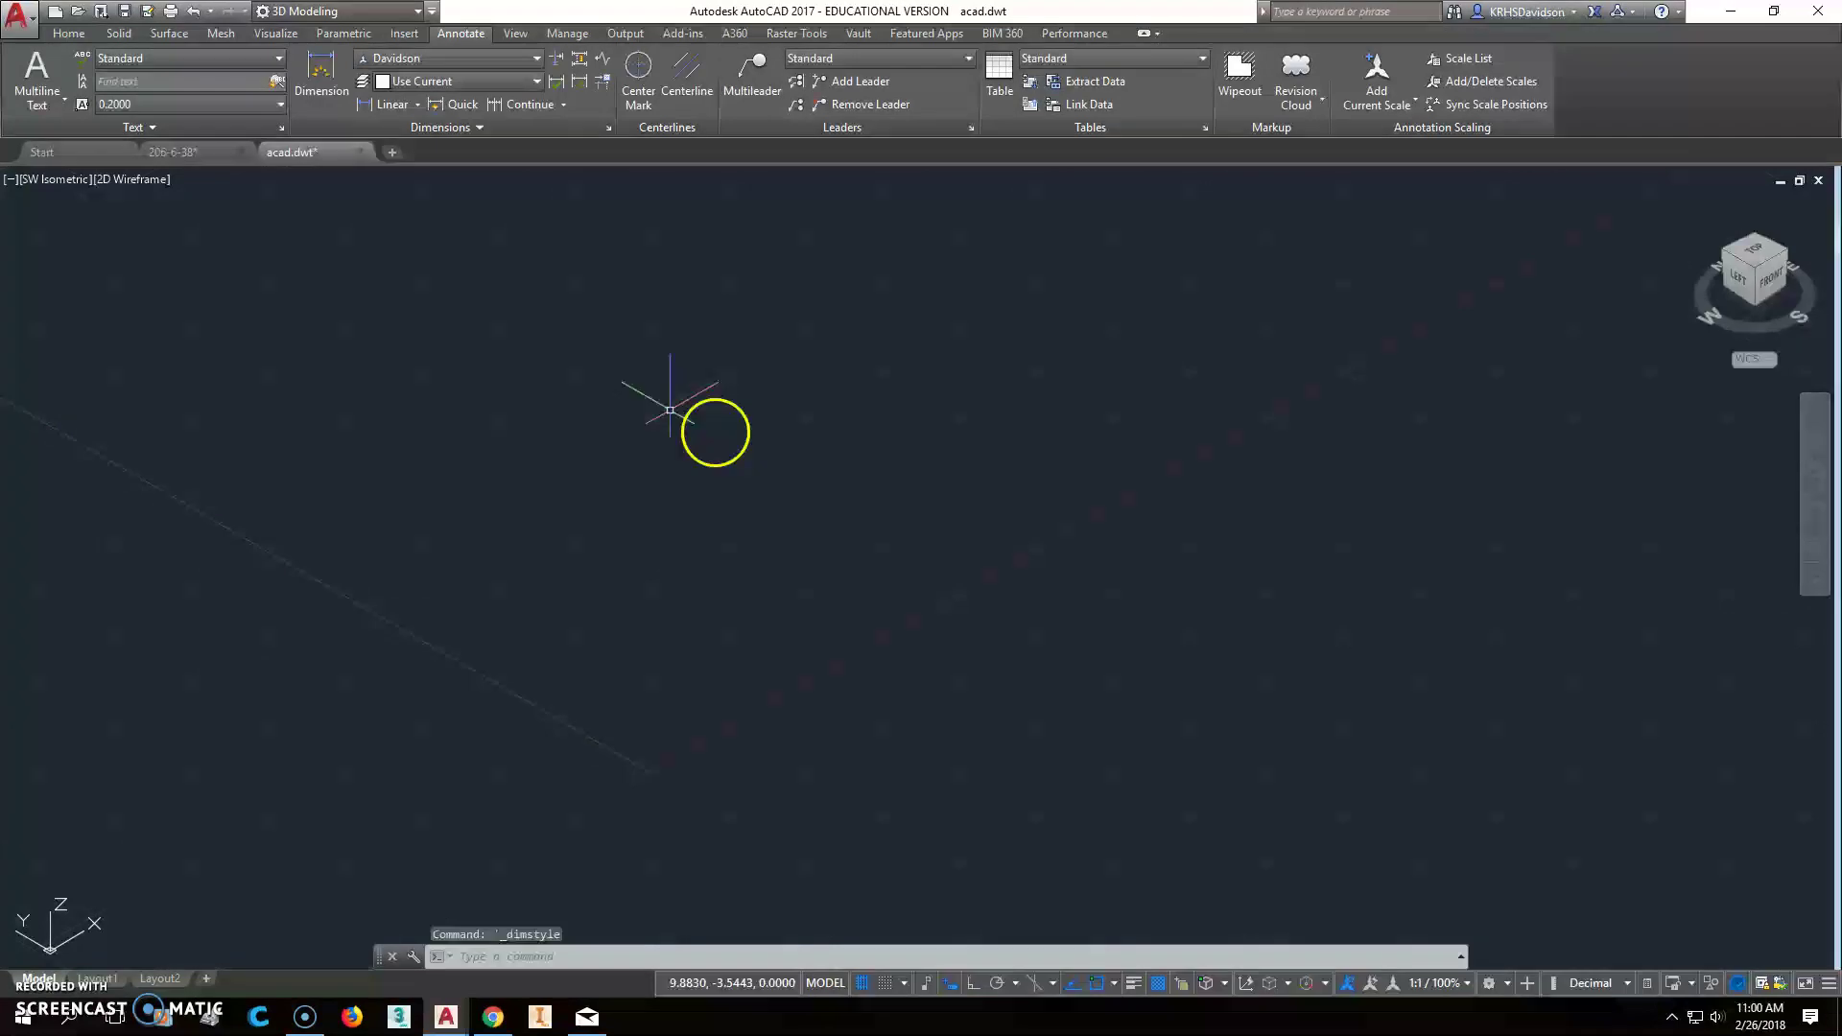
Close the acad.dwt template, saving its changes
{"action": "mouse_move", "coordinate": [309, 158]}
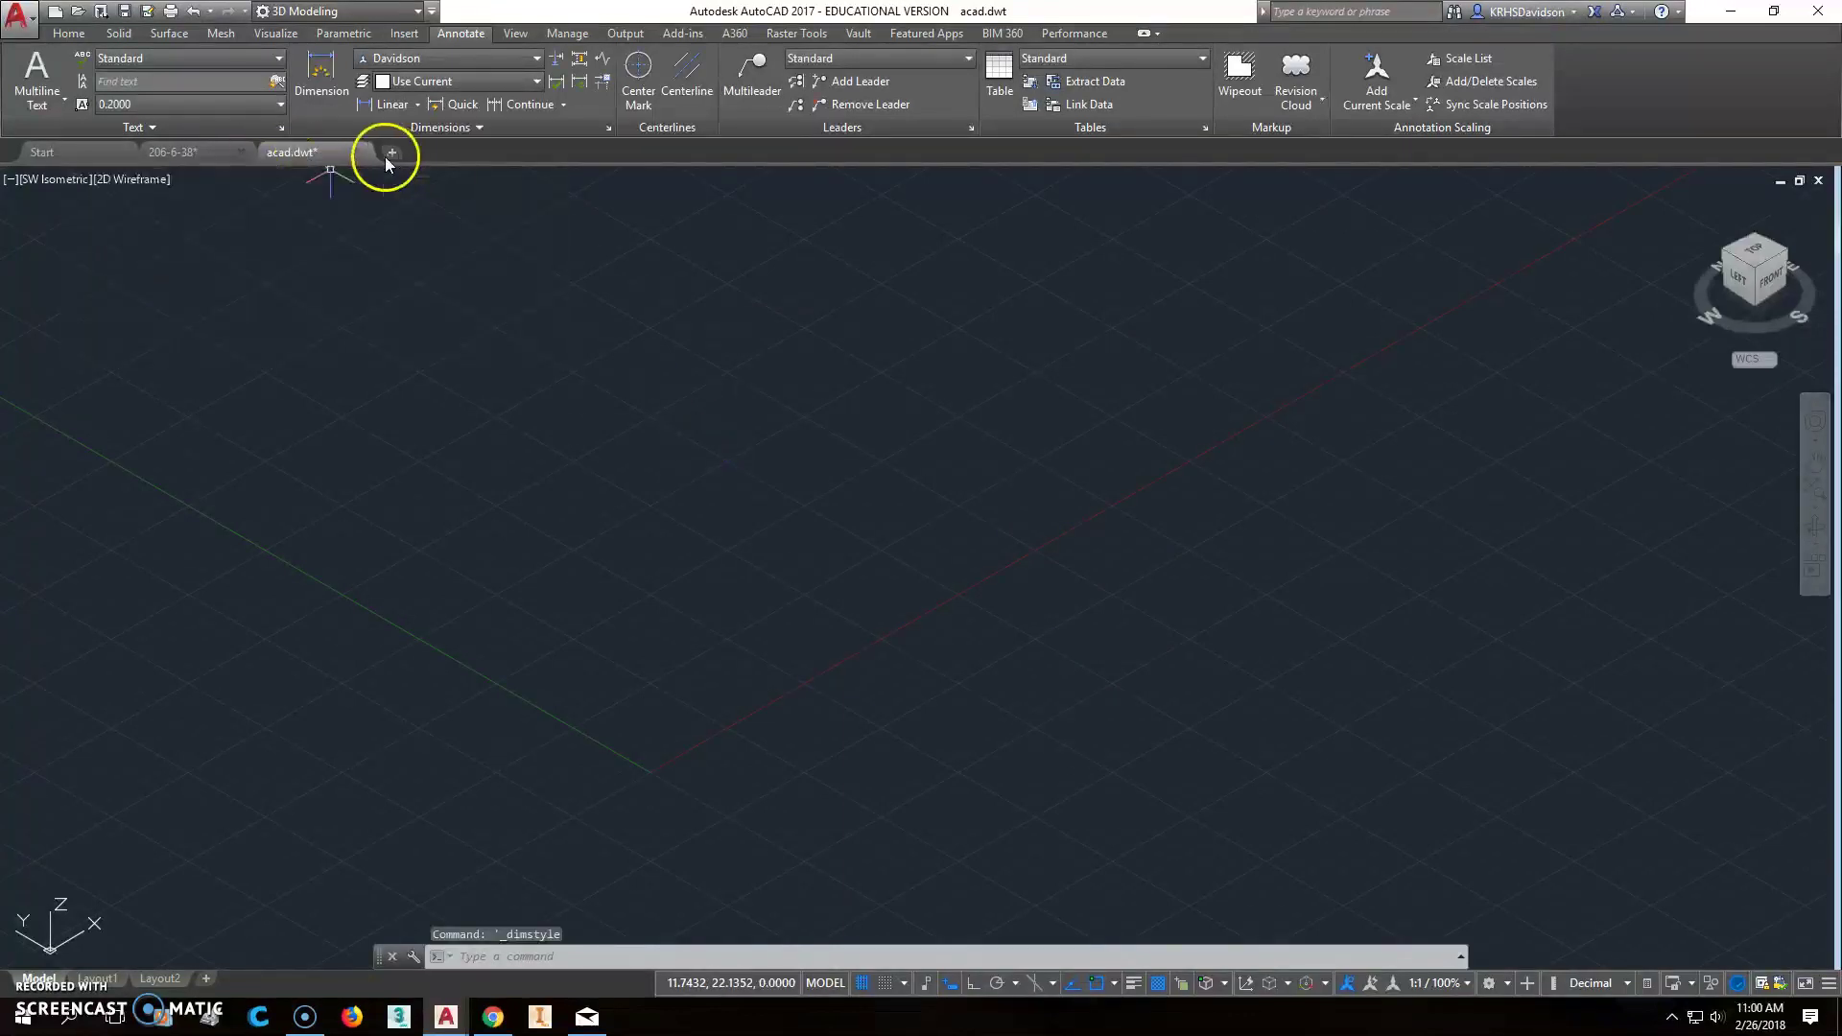
{"action": "left_click", "coordinate": [358, 152]}
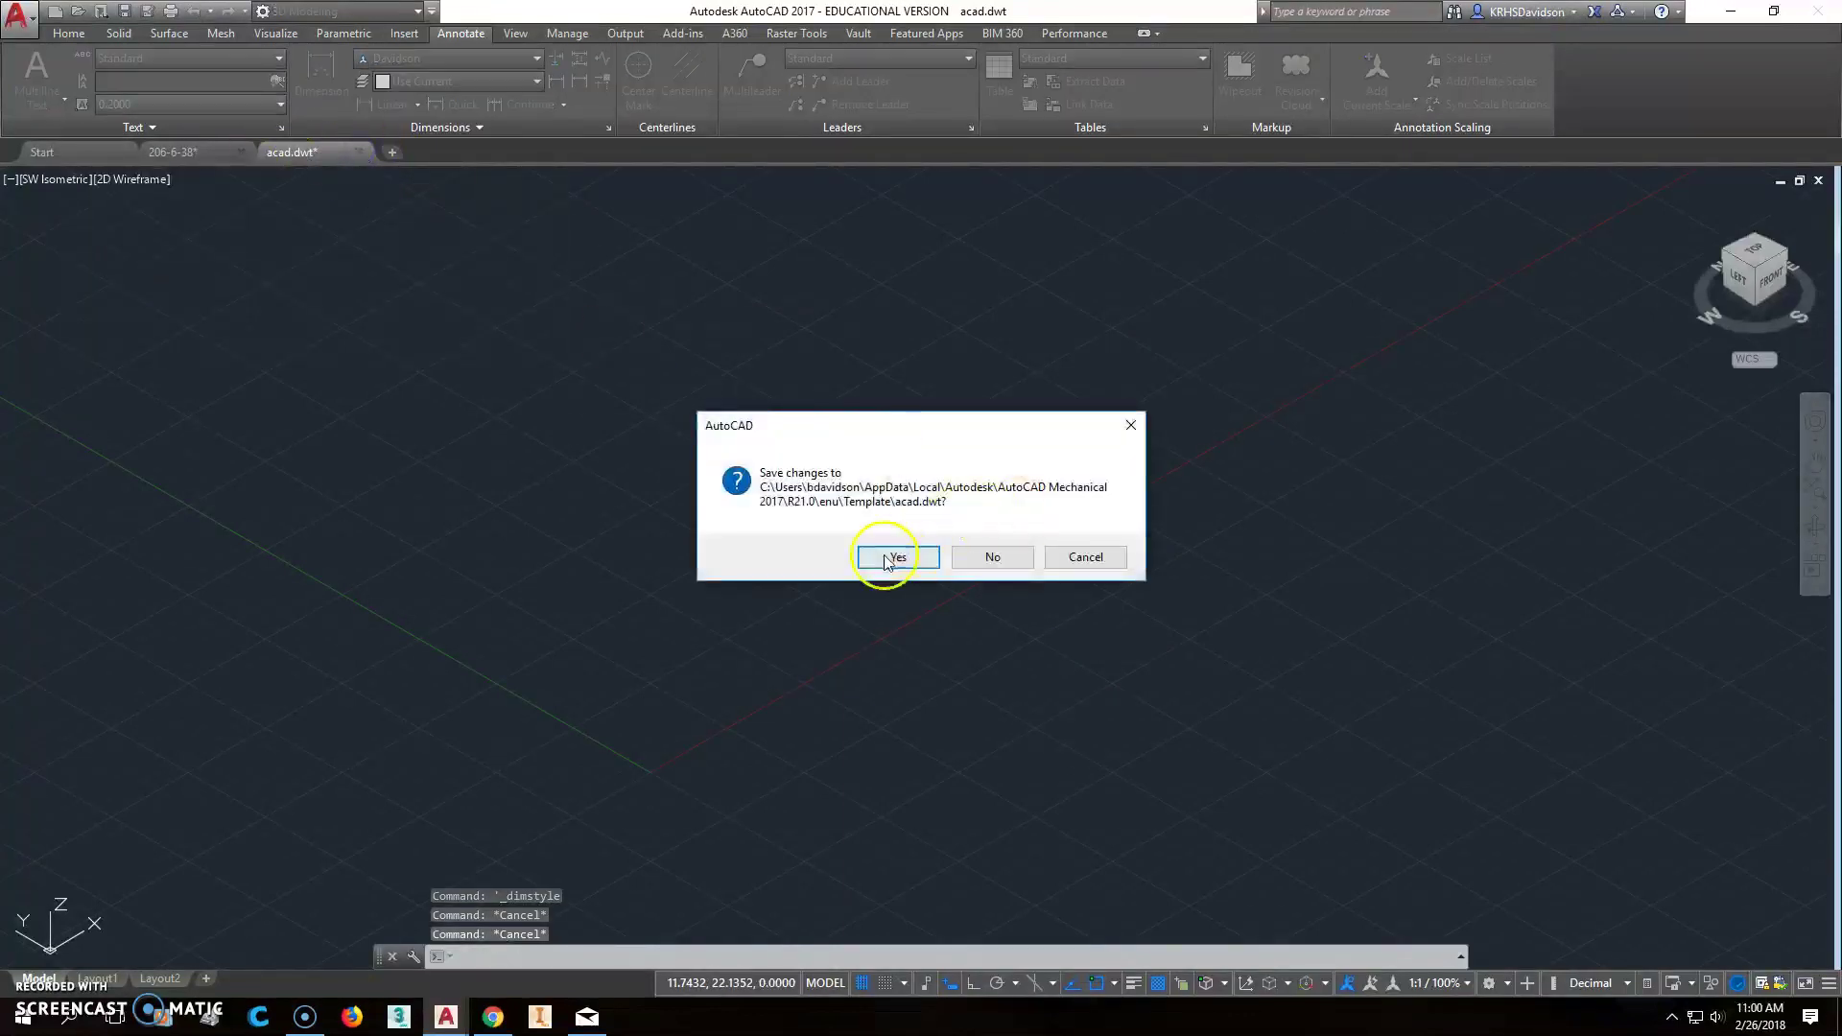
{"action": "left_click", "coordinate": [884, 559]}
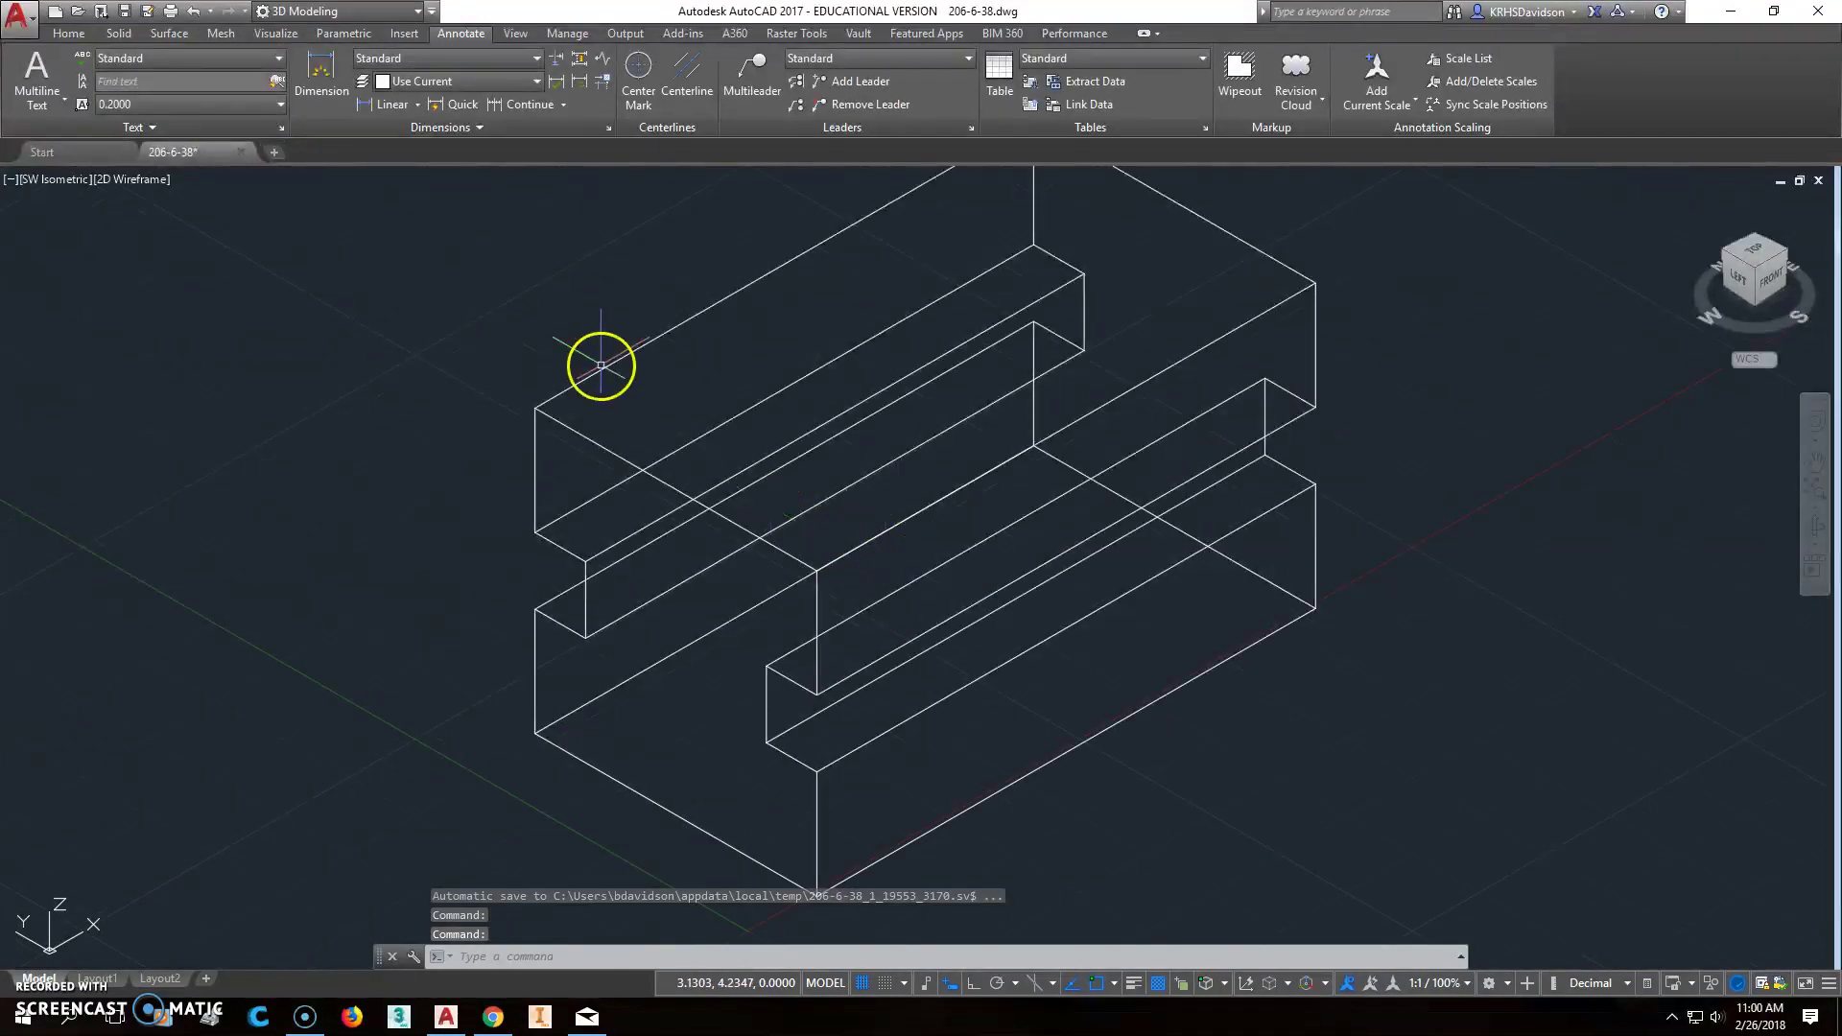
Open 206-6-38 read-only from Documents > Classes > TDI > Chapter 6 as a Drawing (*.dwg)
{"action": "left_click", "coordinate": [79, 17]}
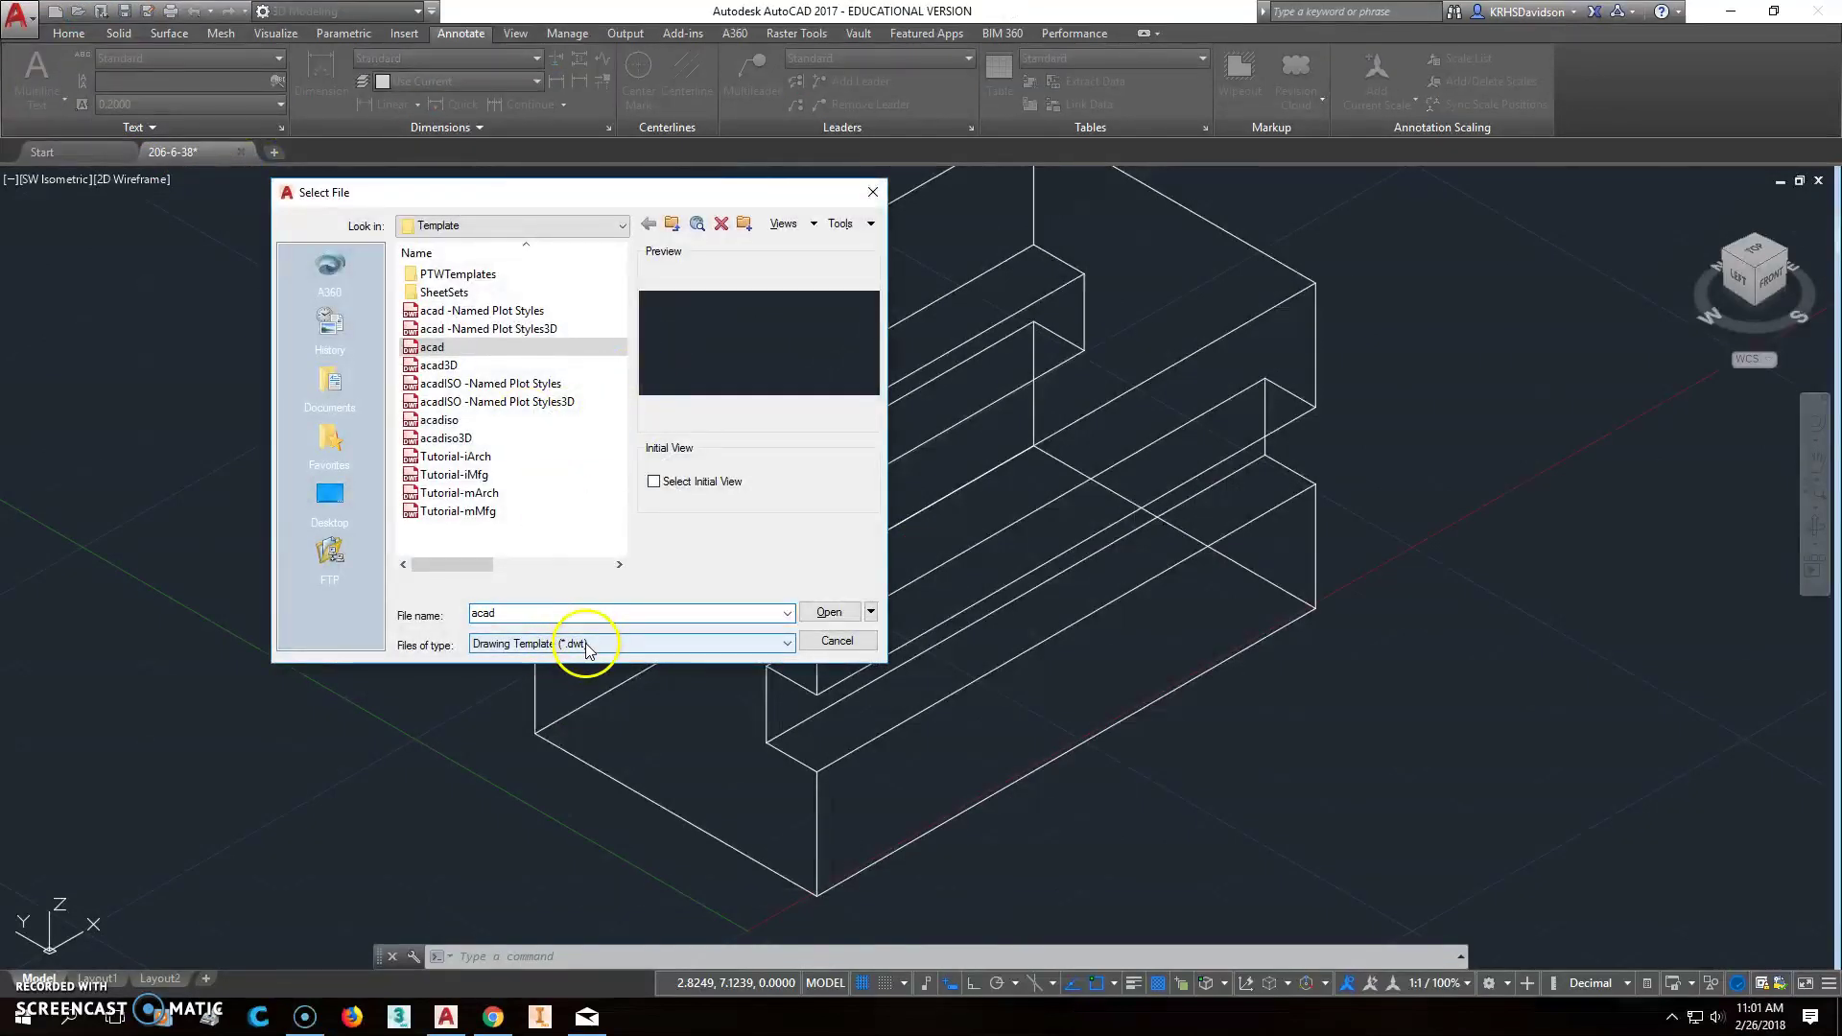
{"action": "left_click", "coordinate": [585, 643]}
{"action": "left_click", "coordinate": [566, 658]}
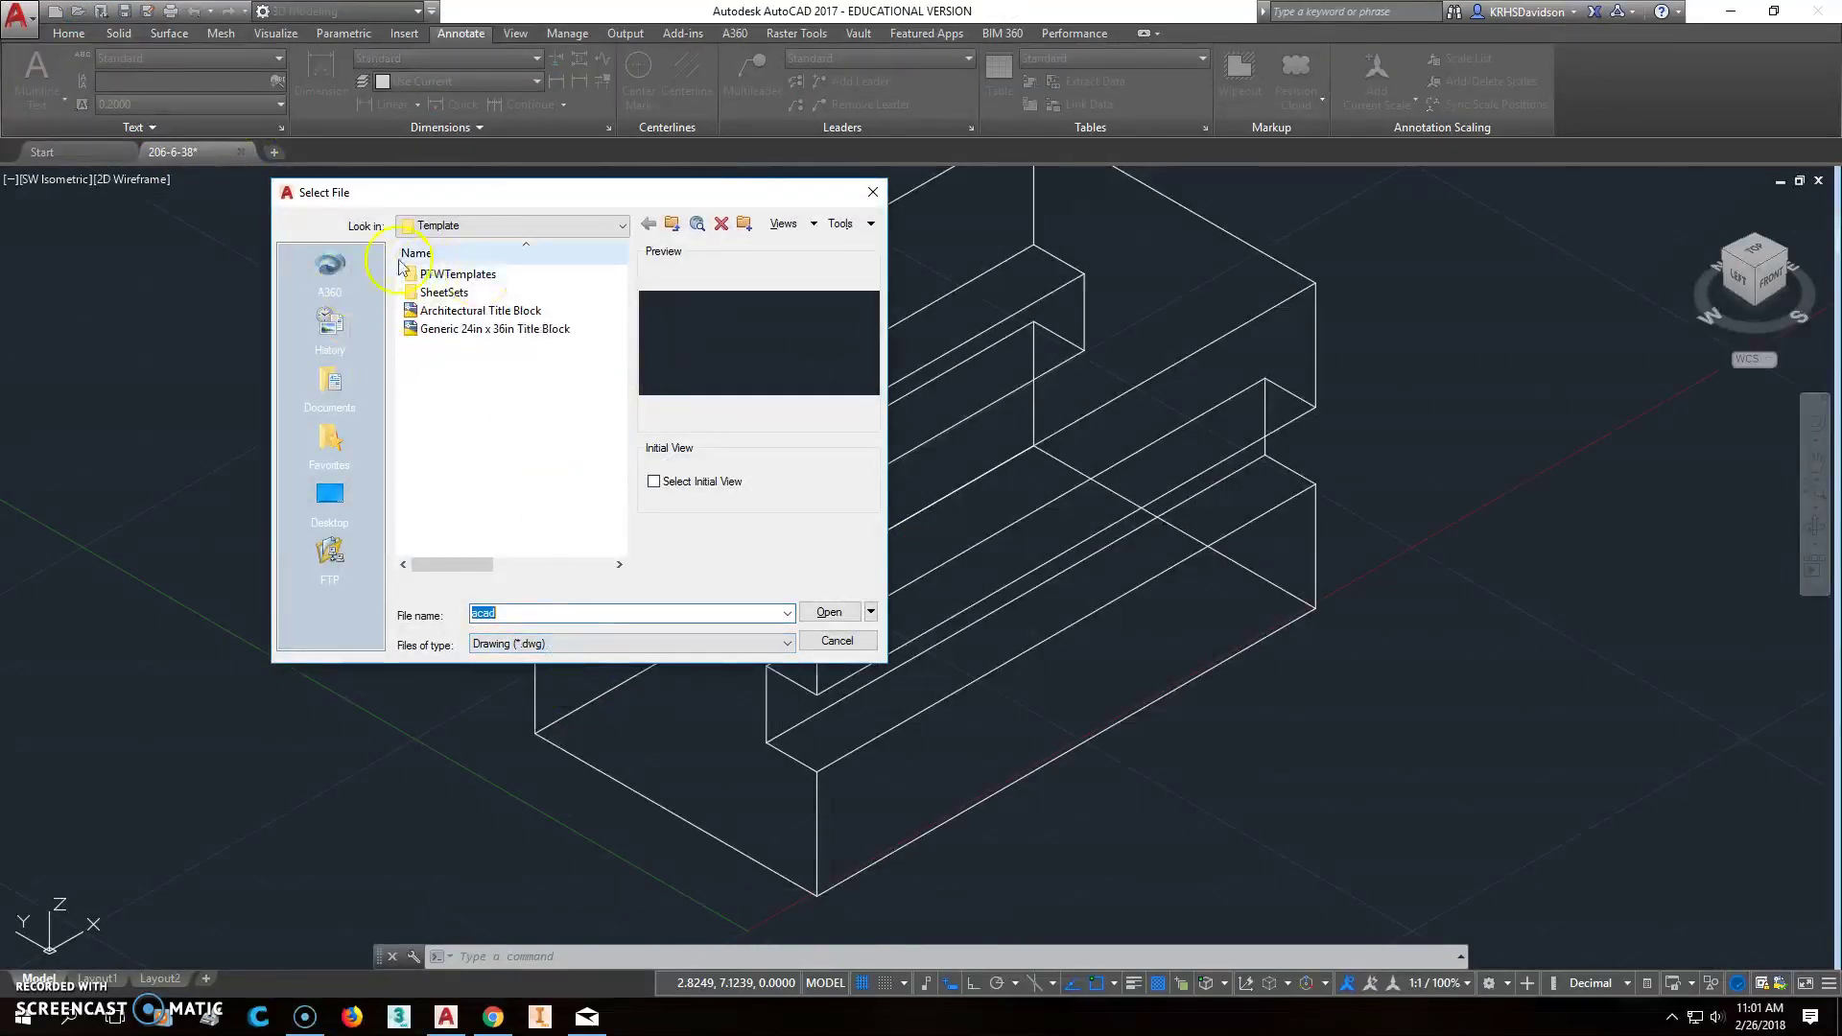
{"action": "left_click", "coordinate": [514, 227]}
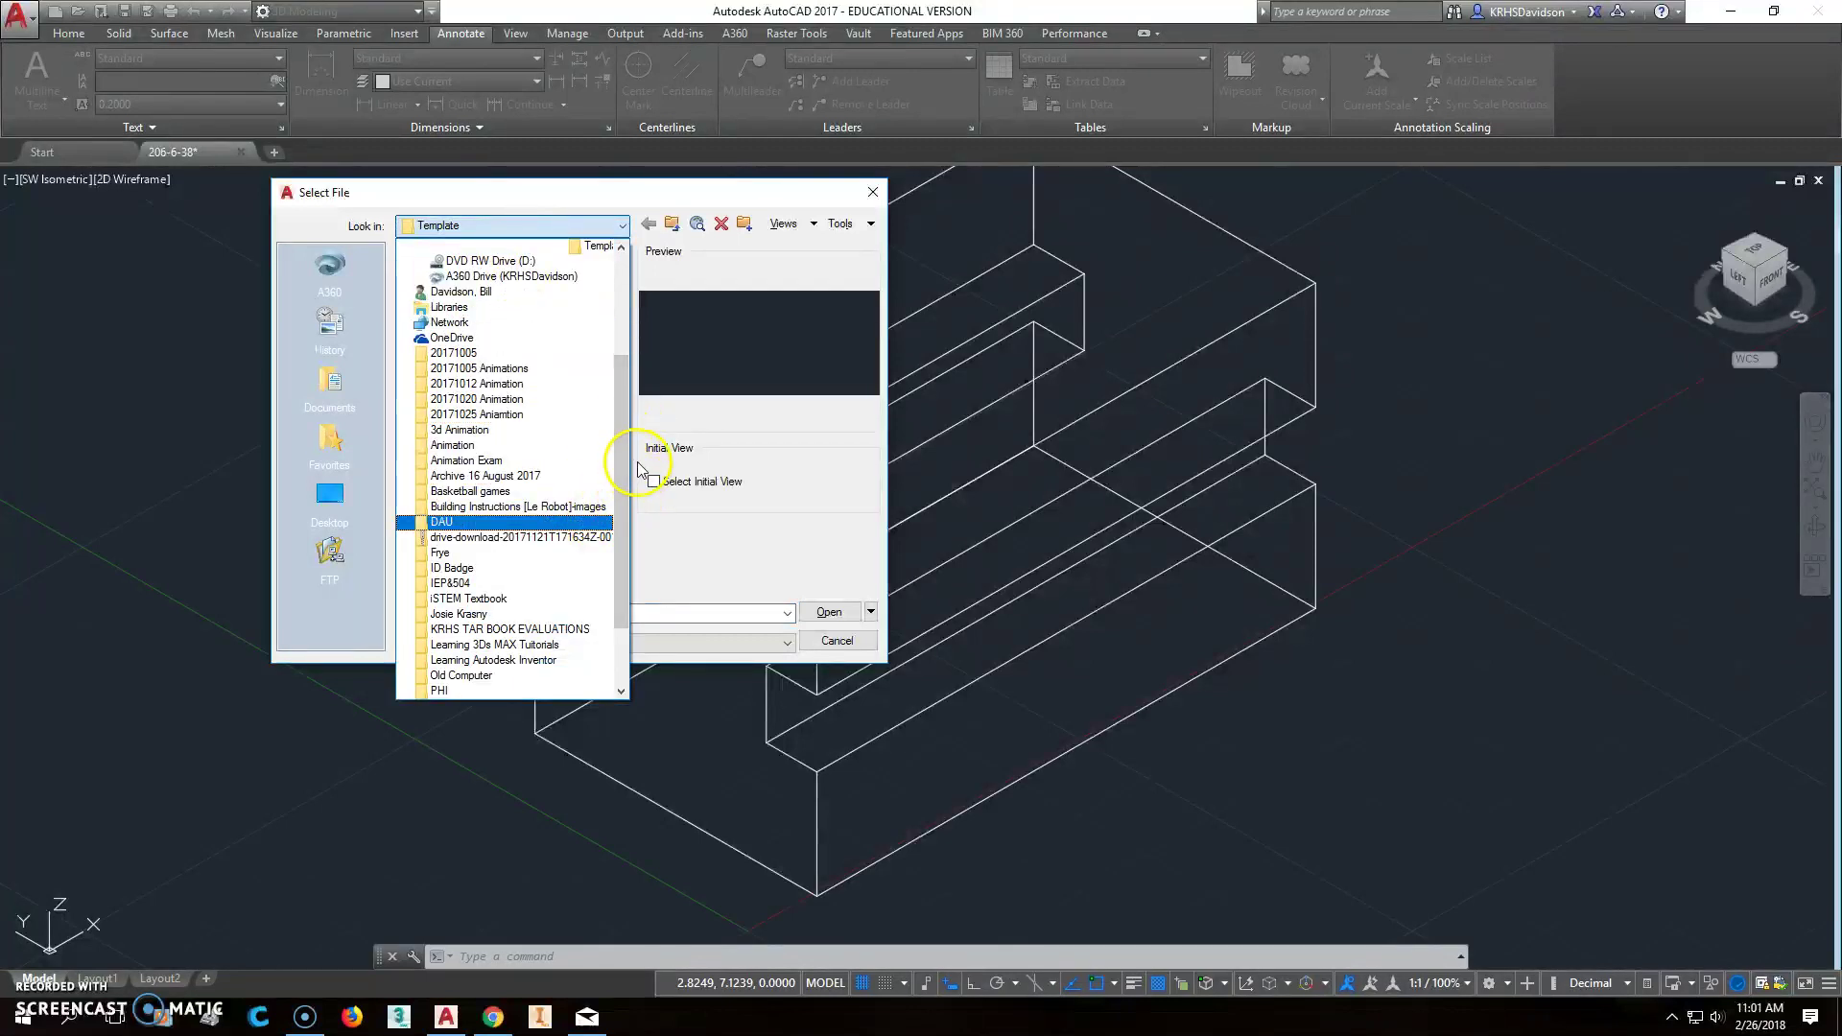
{"action": "scroll", "coordinate": [623, 433], "scroll_direction": "up", "scroll_amount": 2}
{"action": "scroll", "coordinate": [623, 434], "scroll_direction": "up", "scroll_amount": 2}
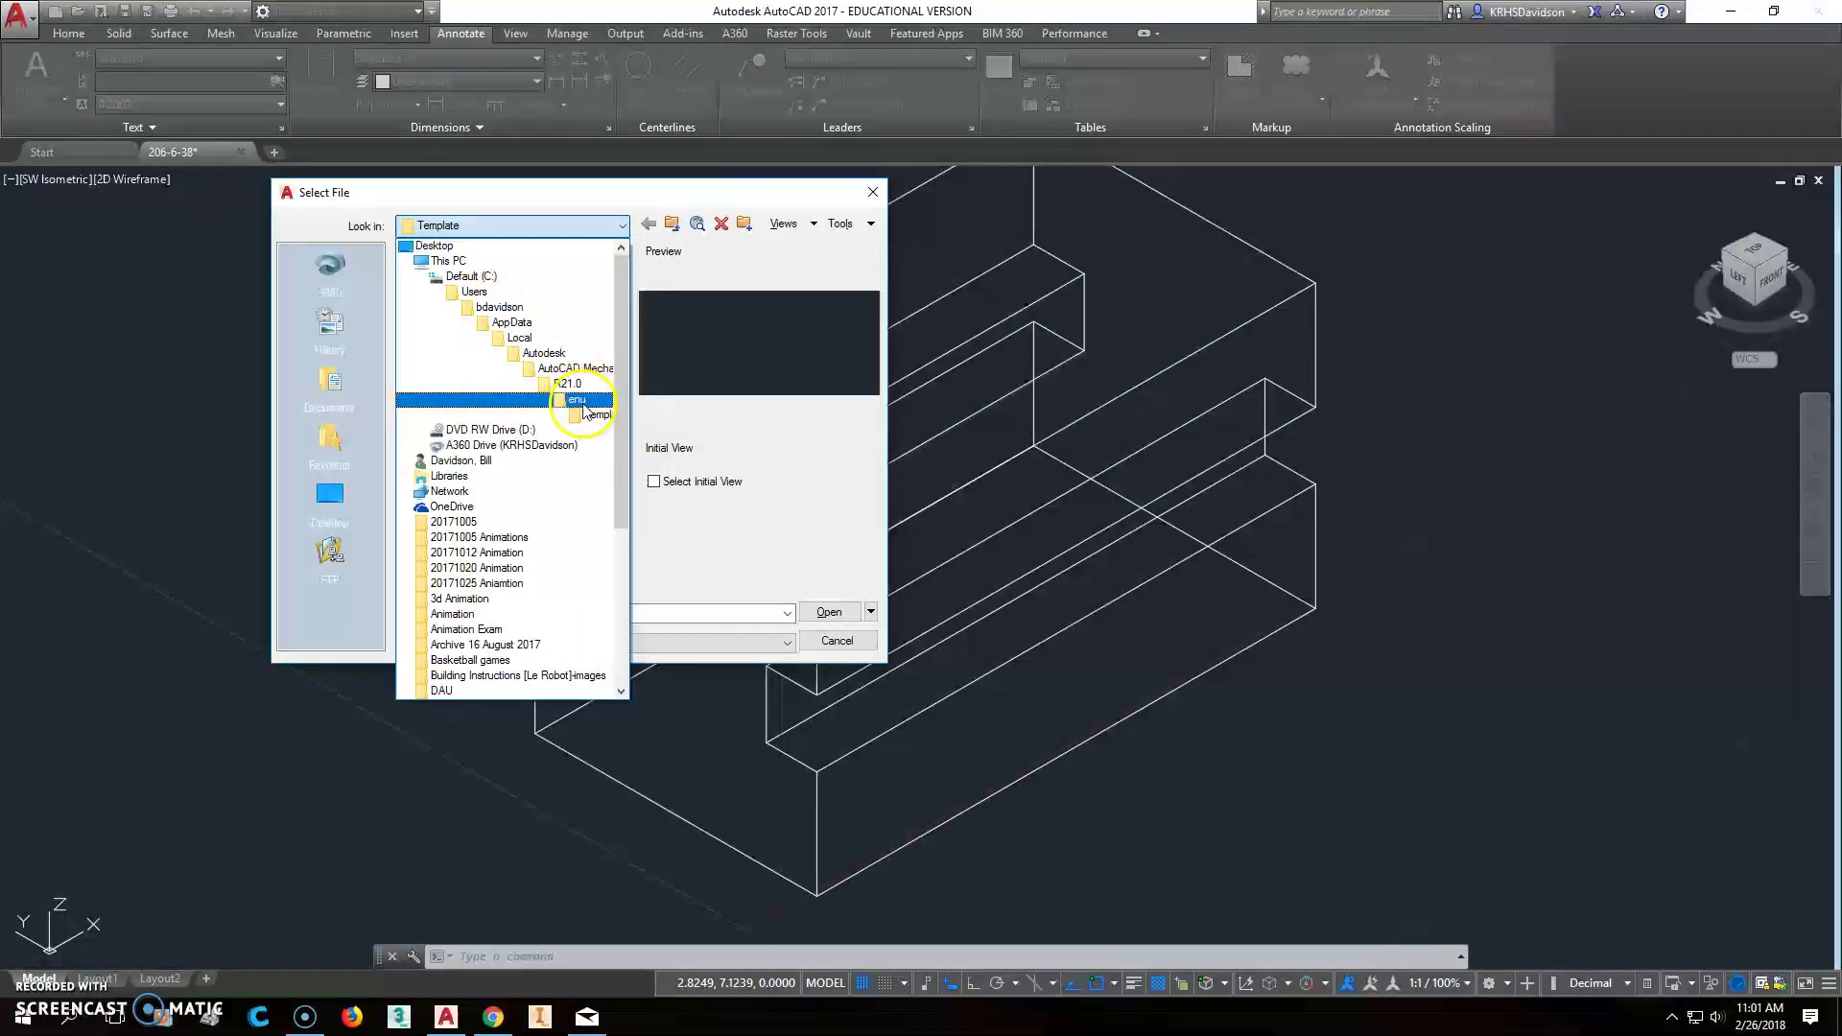
{"action": "left_click", "coordinate": [497, 307]}
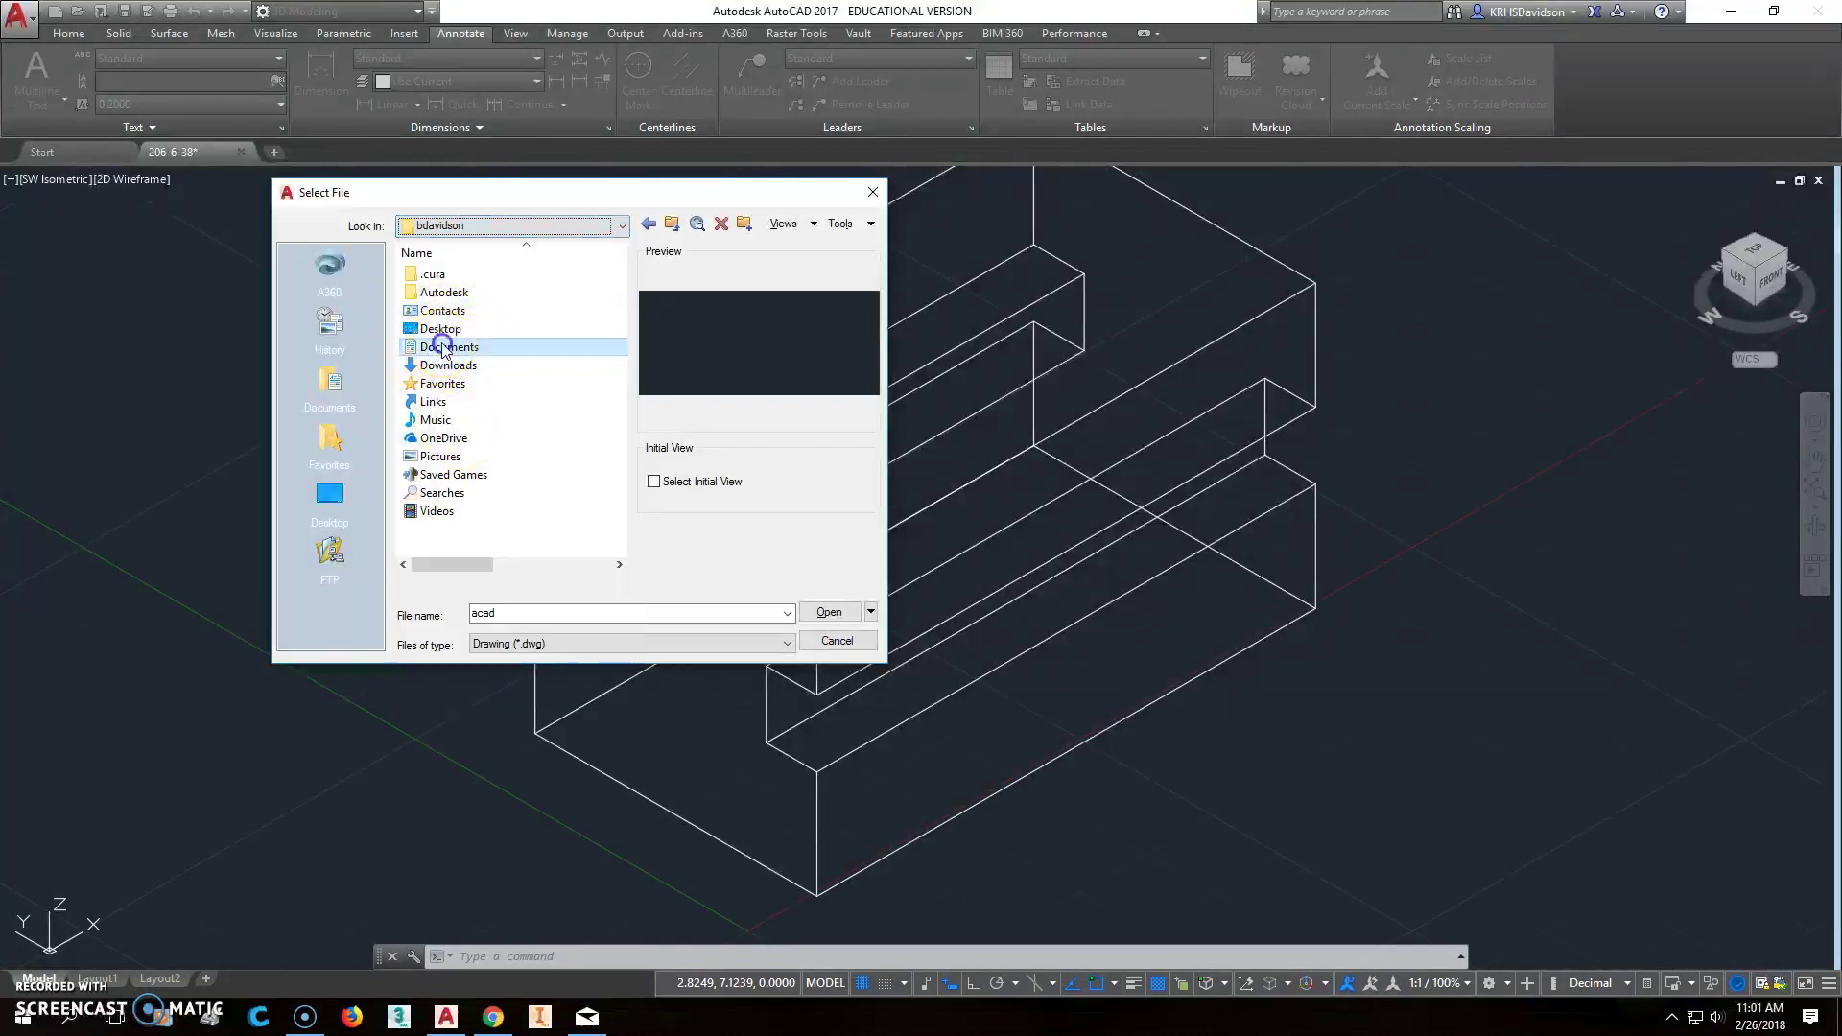
{"action": "double_click", "coordinate": [446, 348]}
{"action": "double_click", "coordinate": [439, 310]}
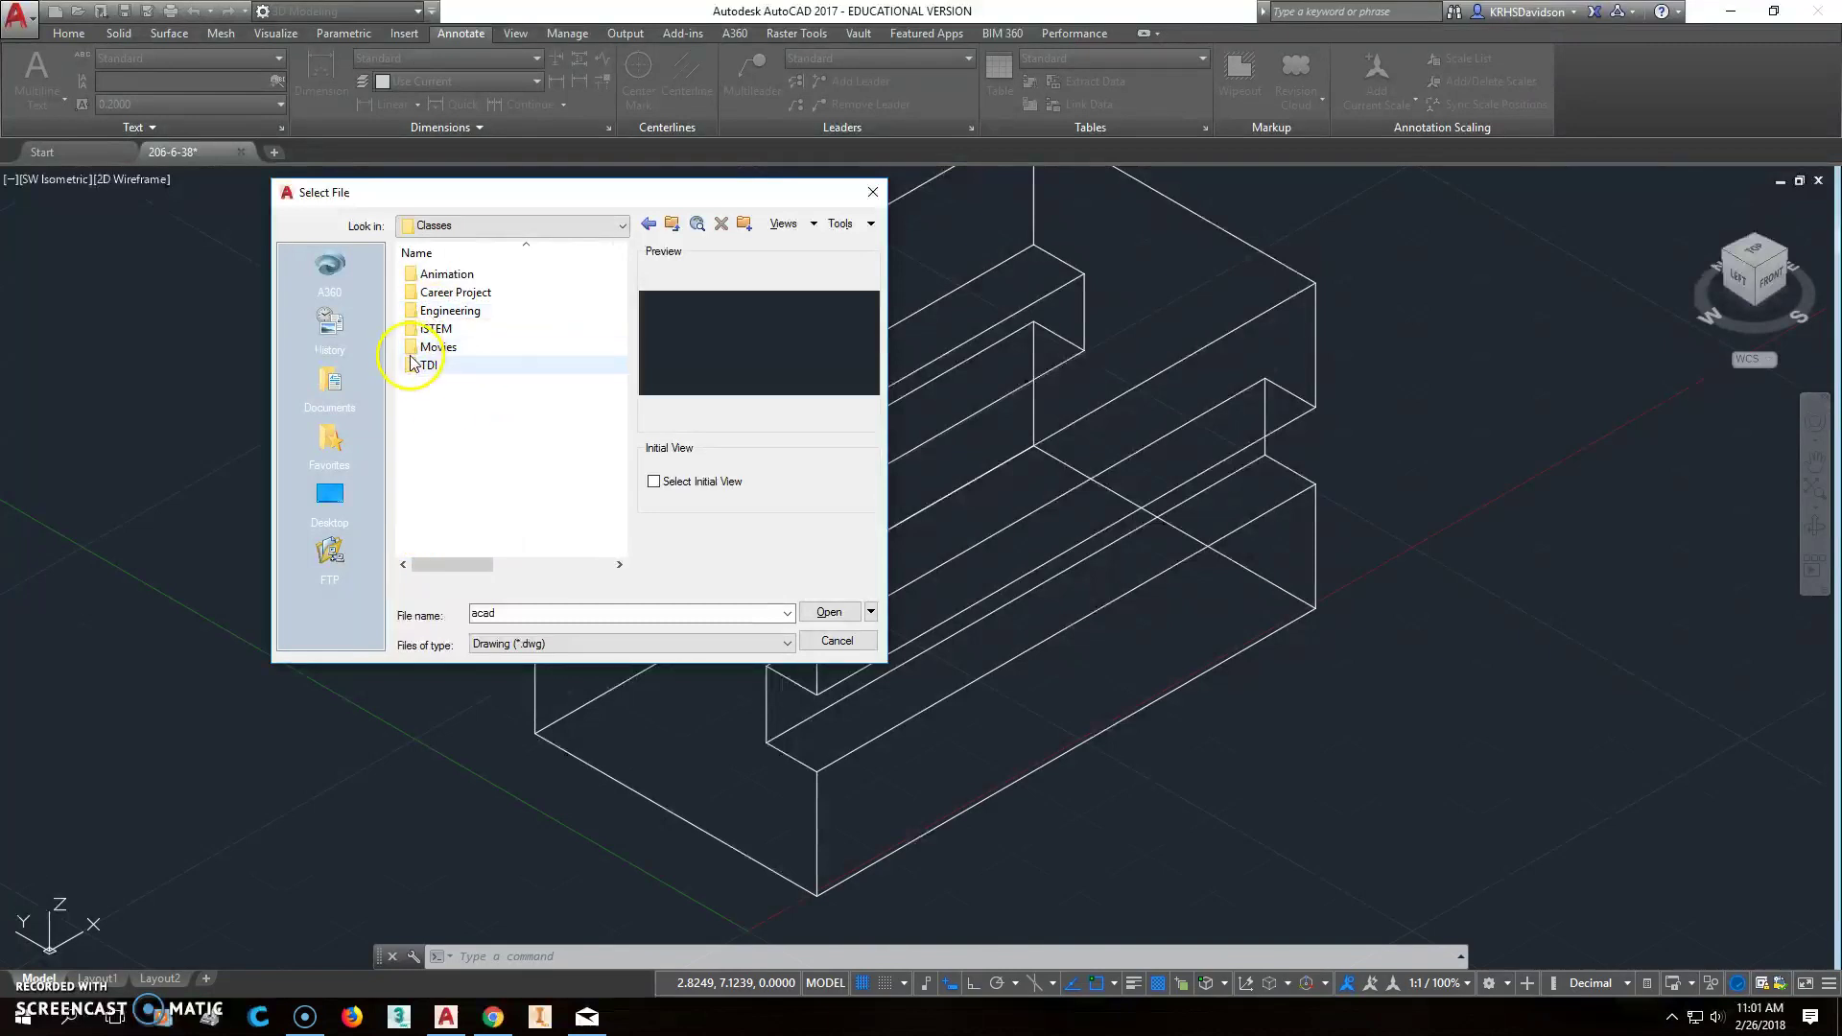
{"action": "double_click", "coordinate": [412, 365]}
{"action": "double_click", "coordinate": [427, 291]}
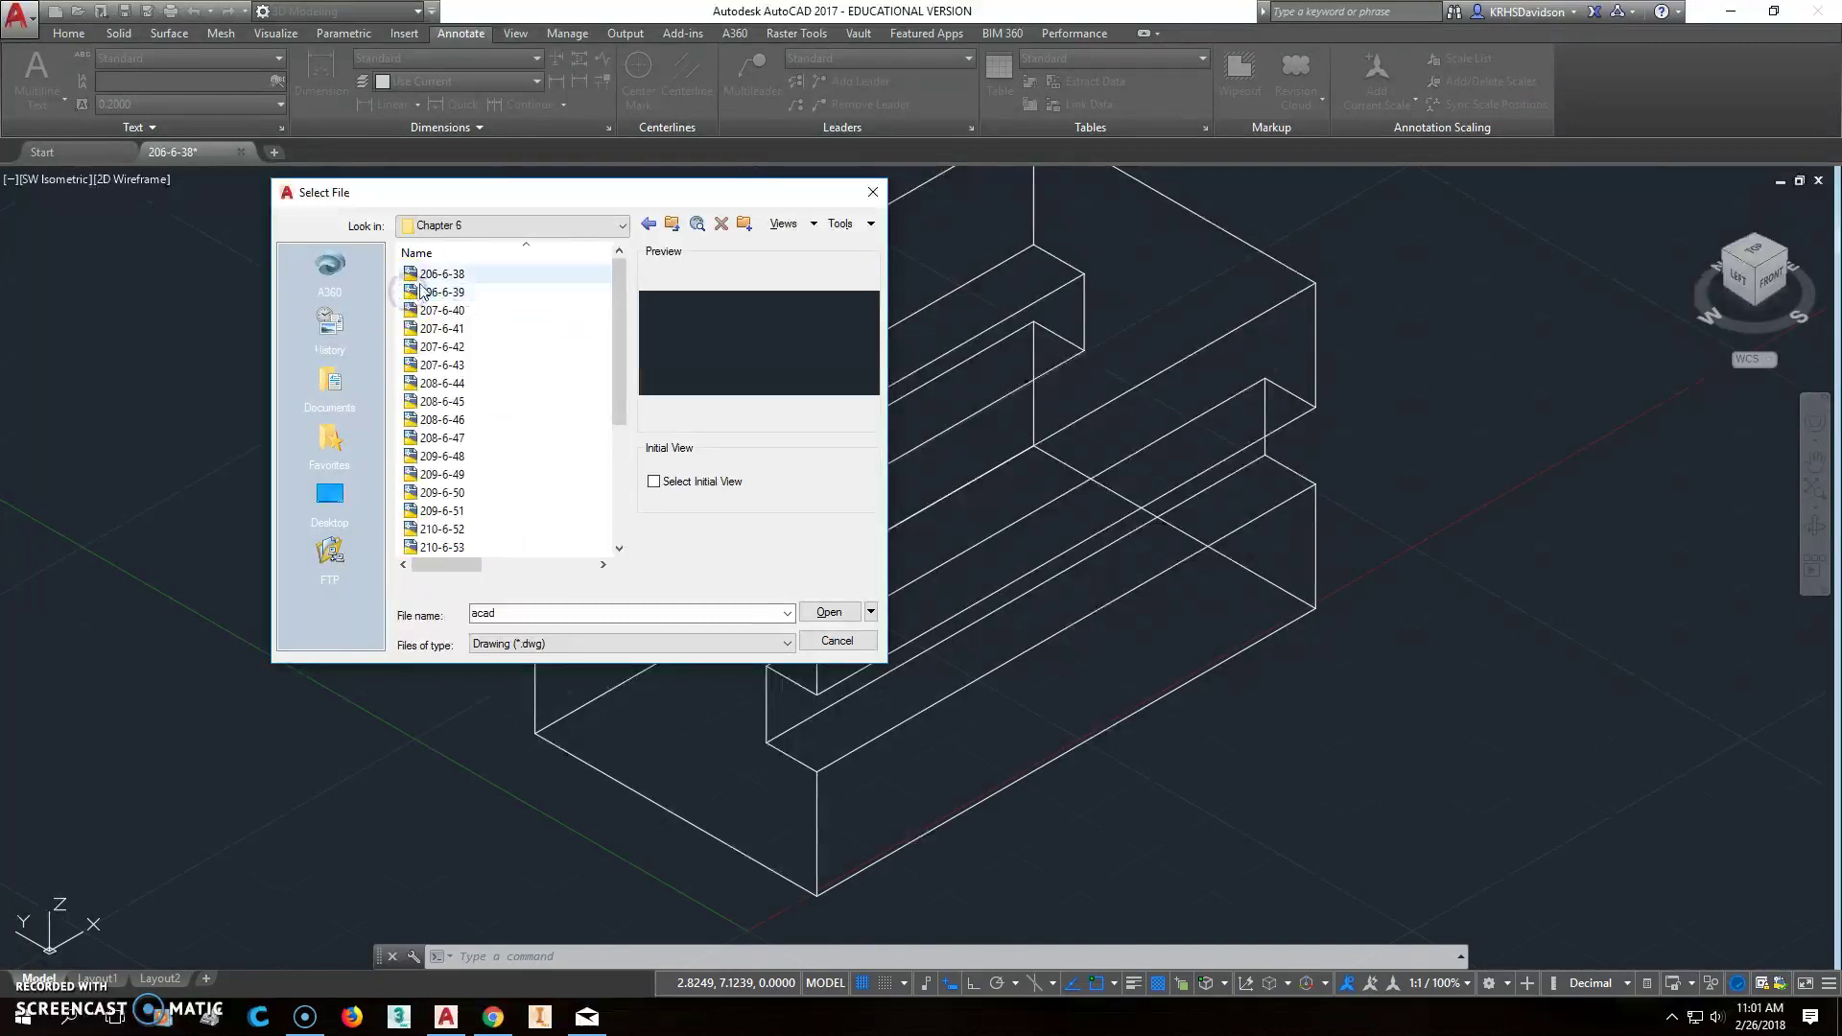
{"action": "left_click", "coordinate": [429, 275]}
{"action": "left_click", "coordinate": [831, 611]}
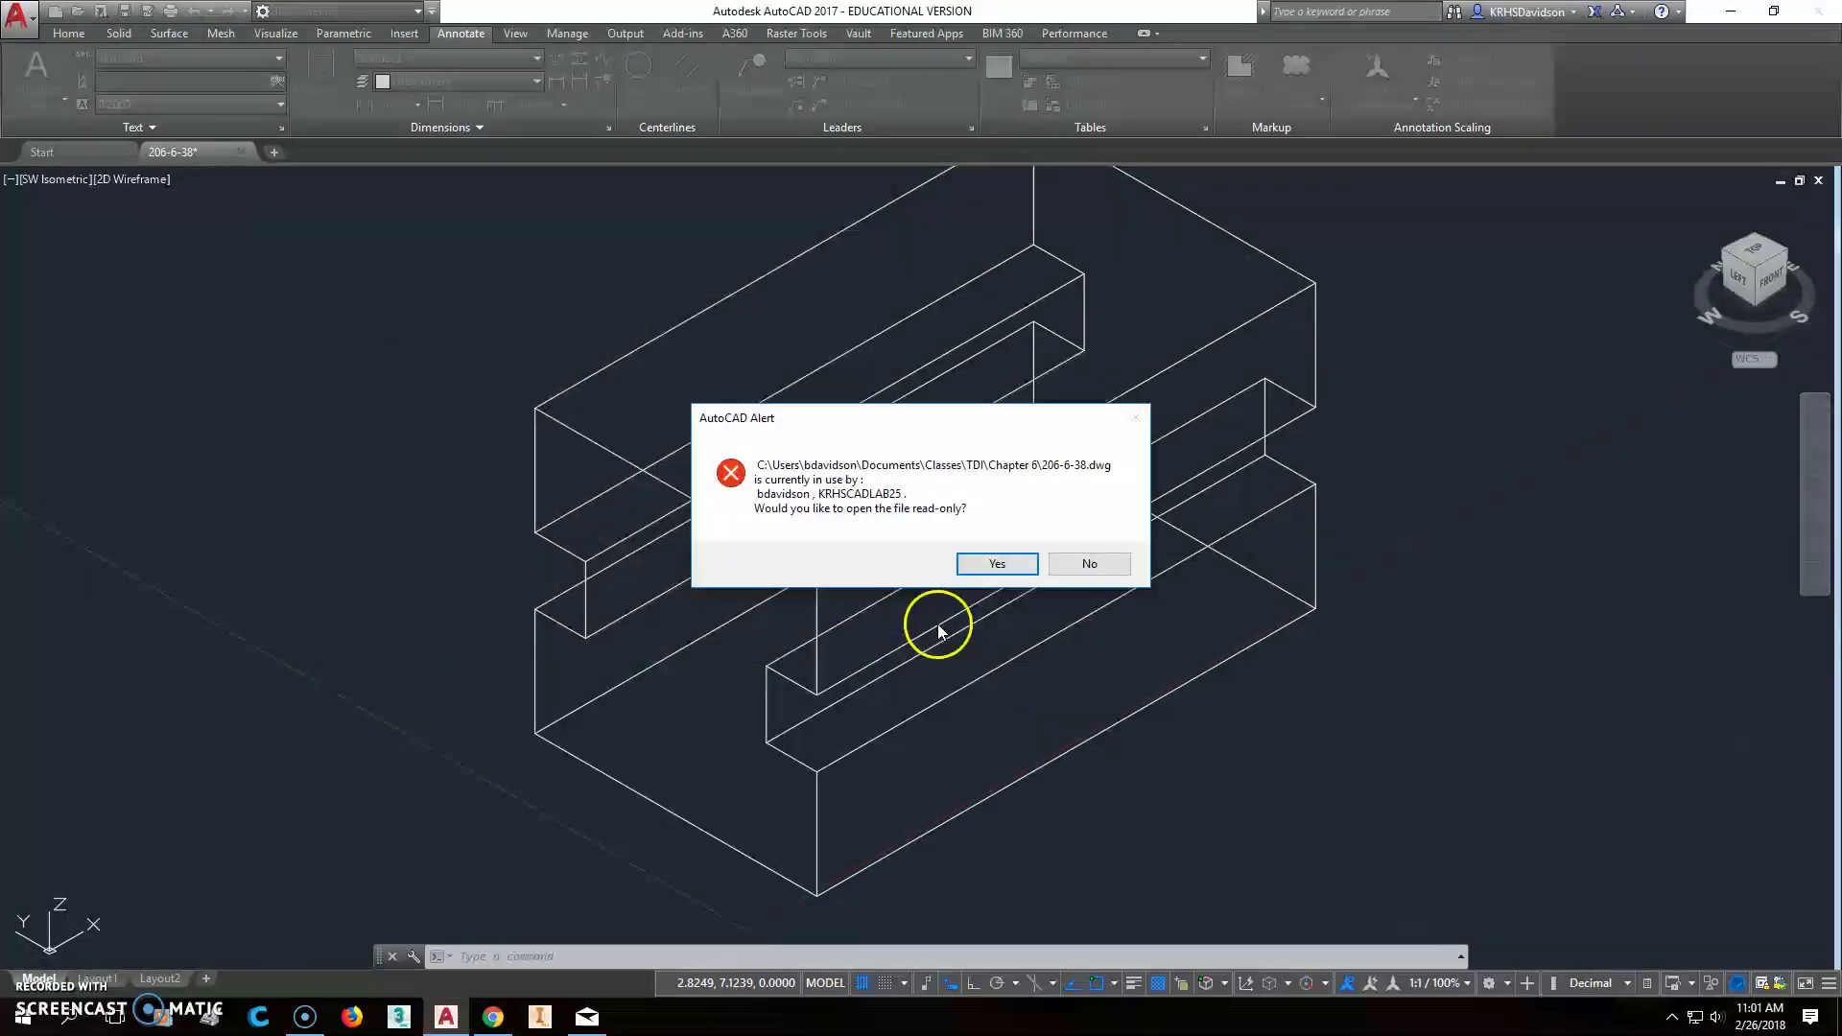
{"action": "left_click", "coordinate": [994, 562]}
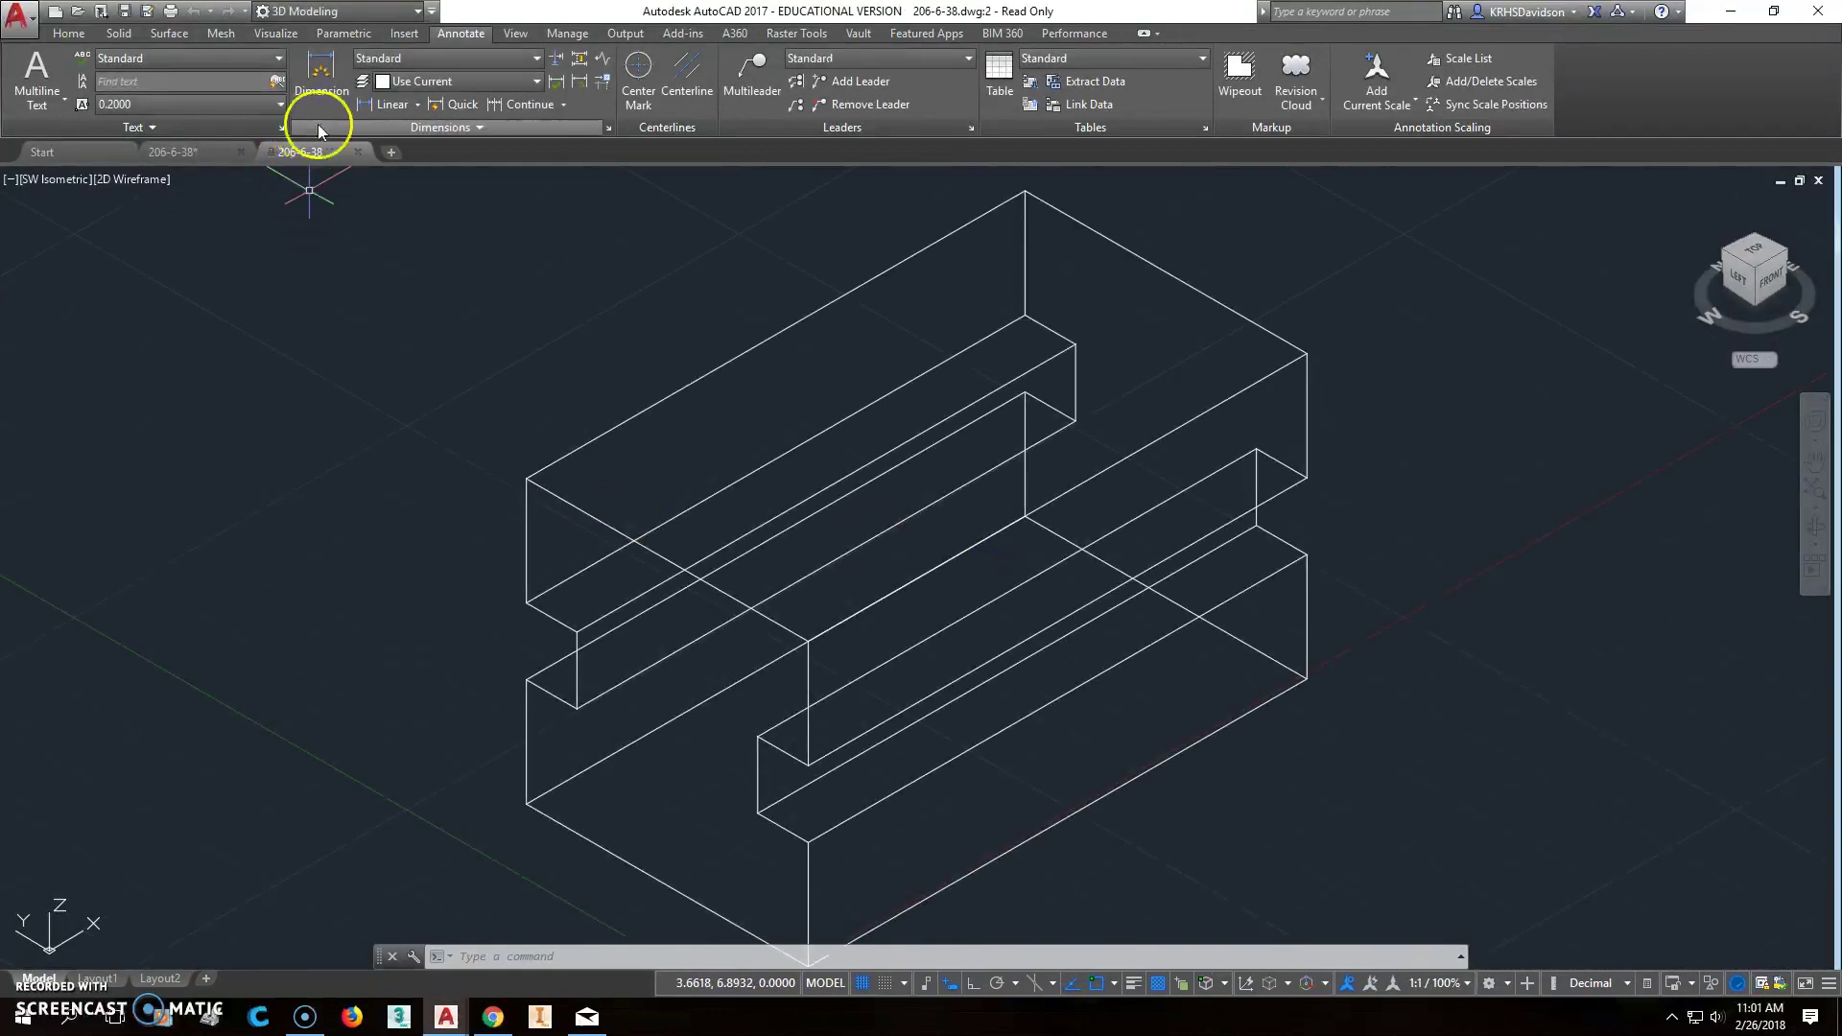
Close both 206-6-38 copies, saving changes, and reopen 206-6-38 as an editable drawing
{"action": "left_click", "coordinate": [361, 152]}
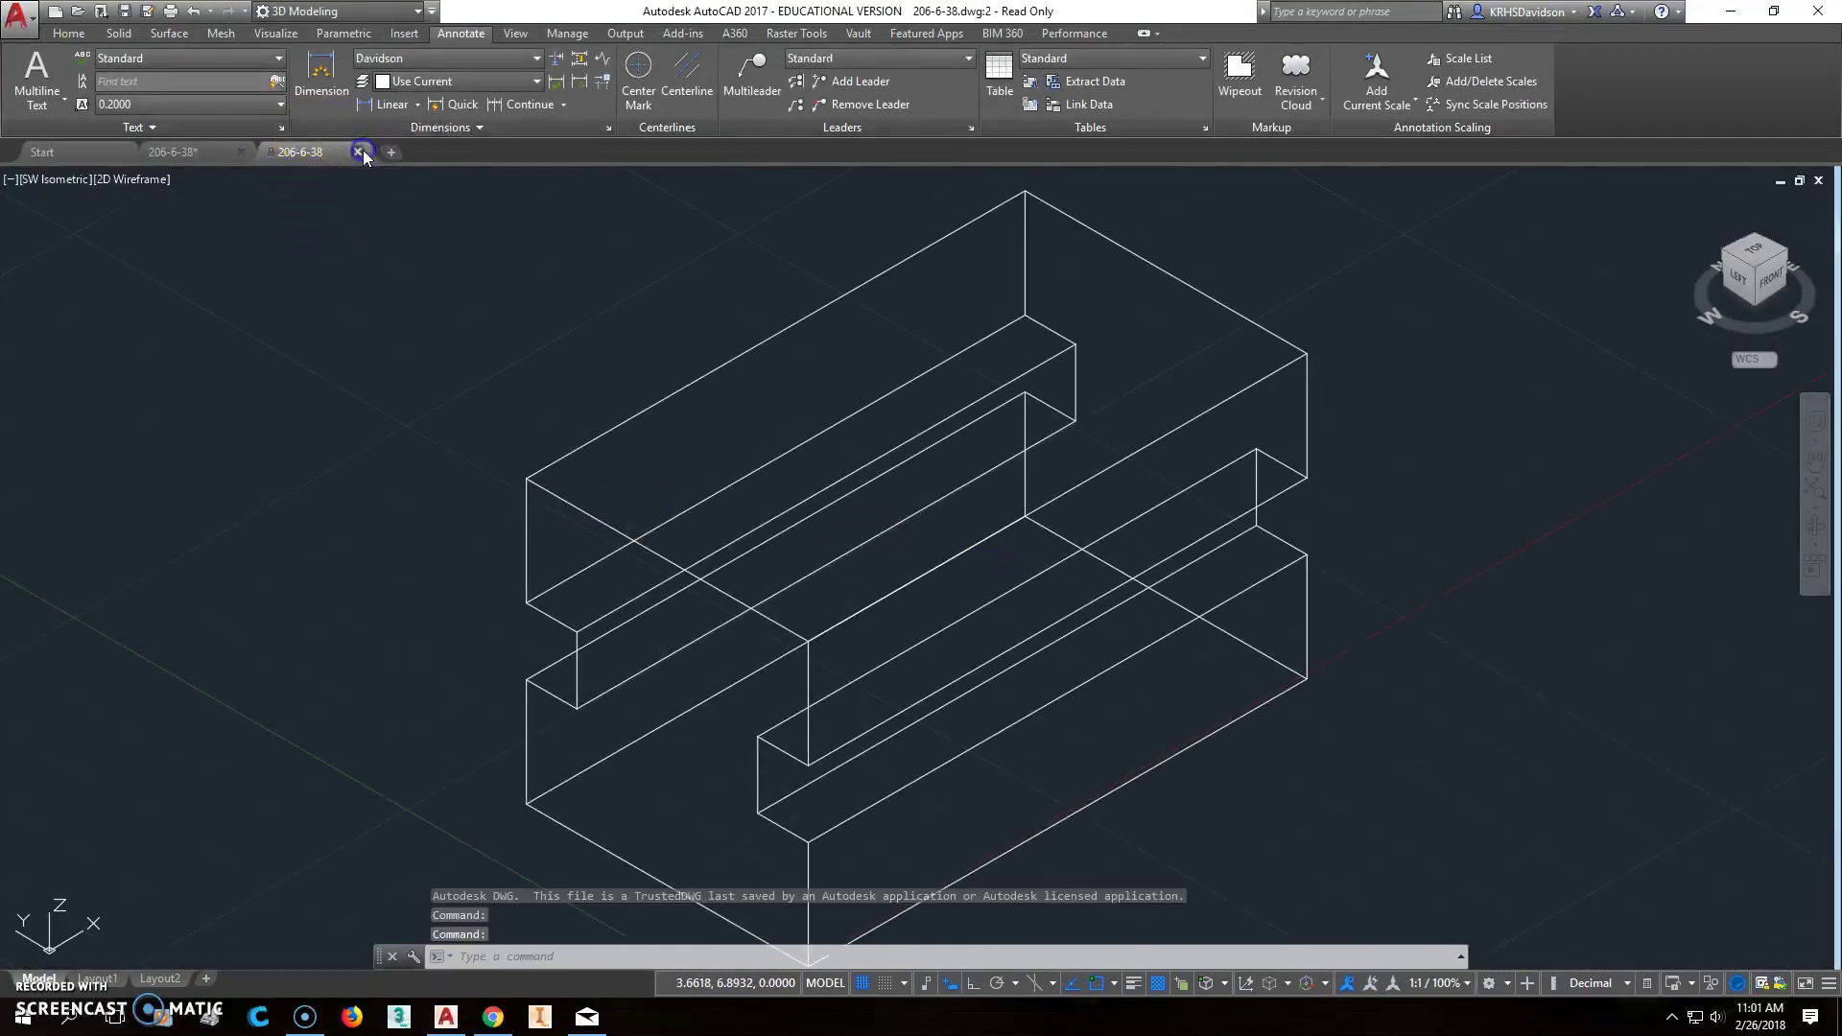
{"action": "left_click", "coordinate": [244, 150]}
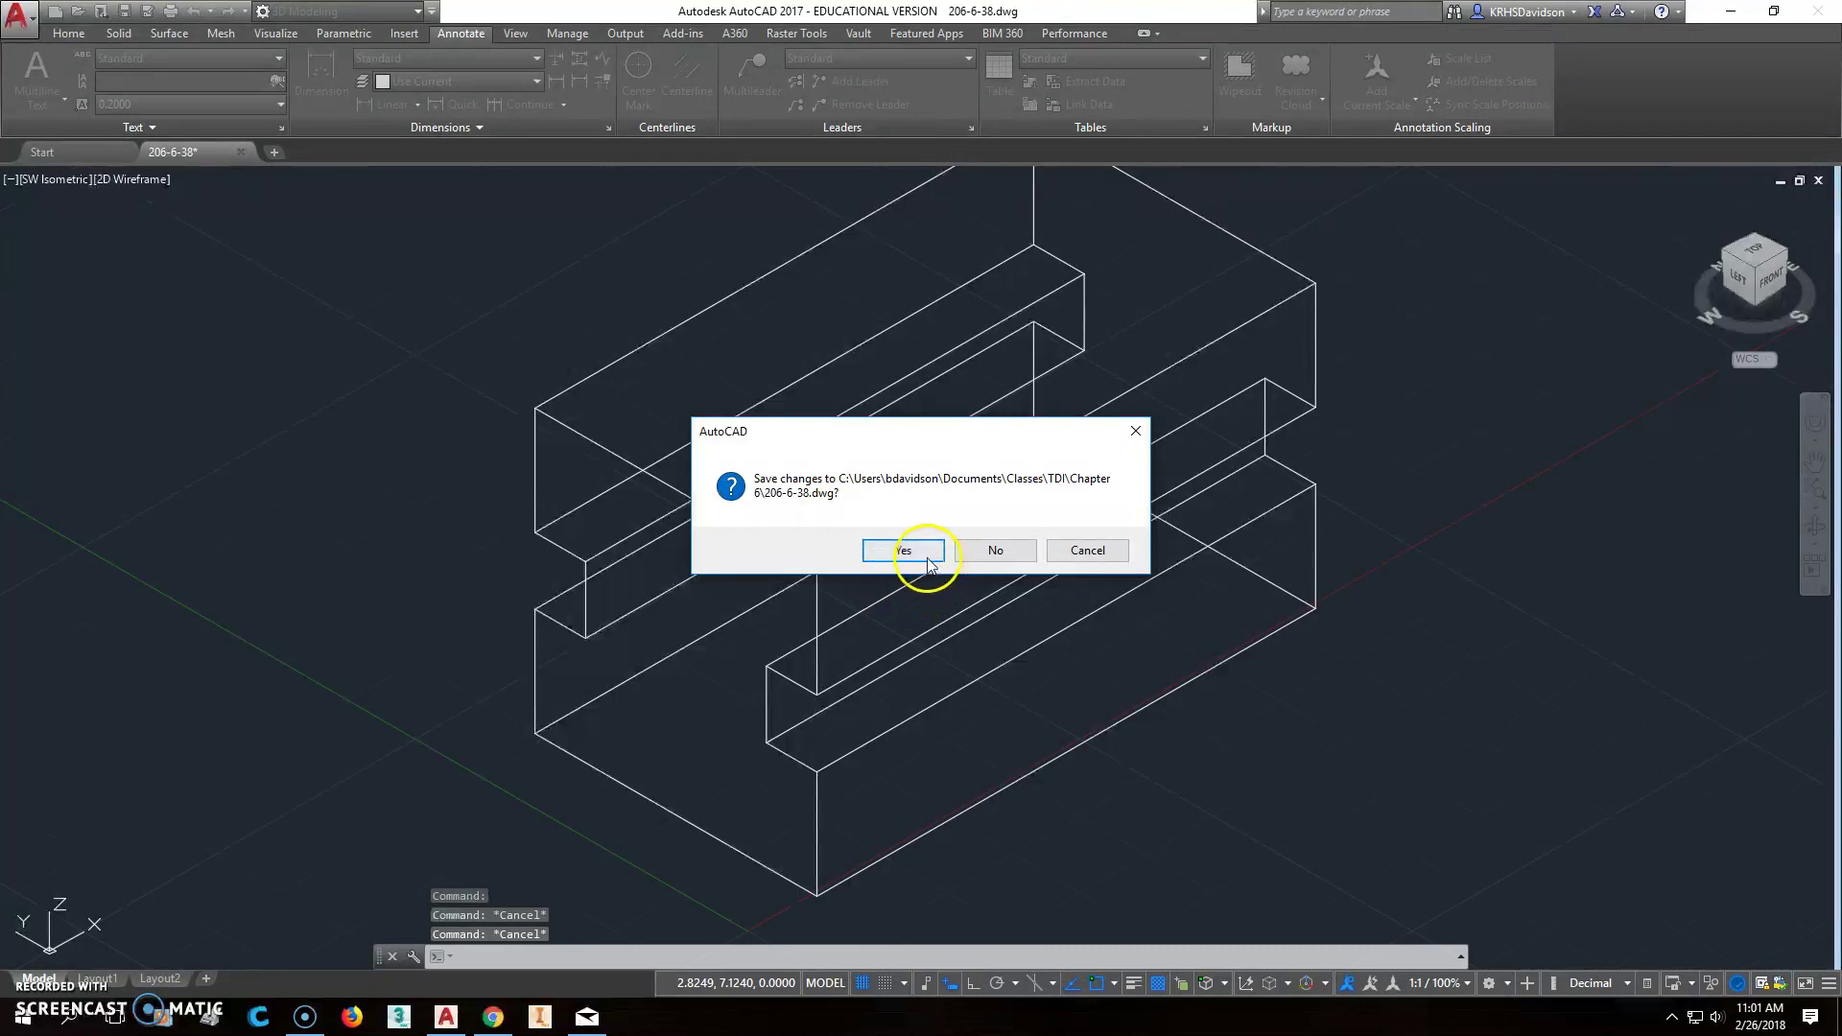
{"action": "left_click", "coordinate": [987, 552]}
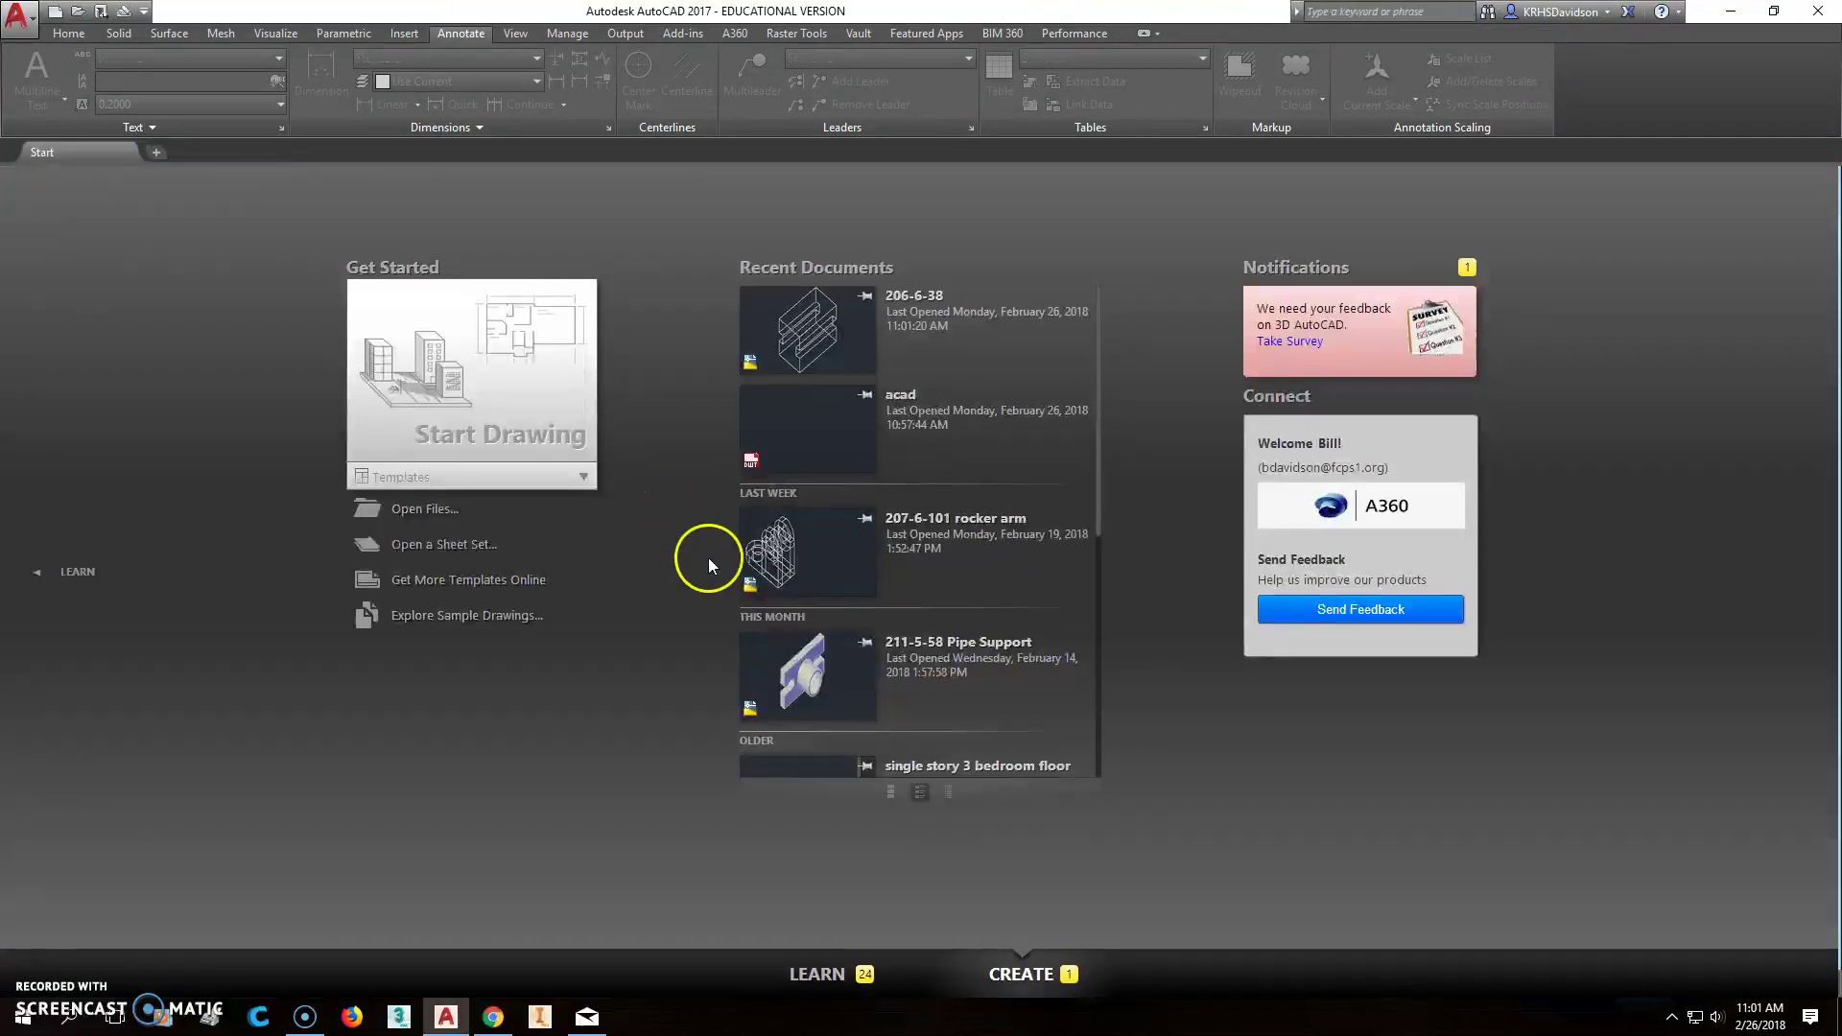
{"action": "left_click", "coordinate": [75, 13]}
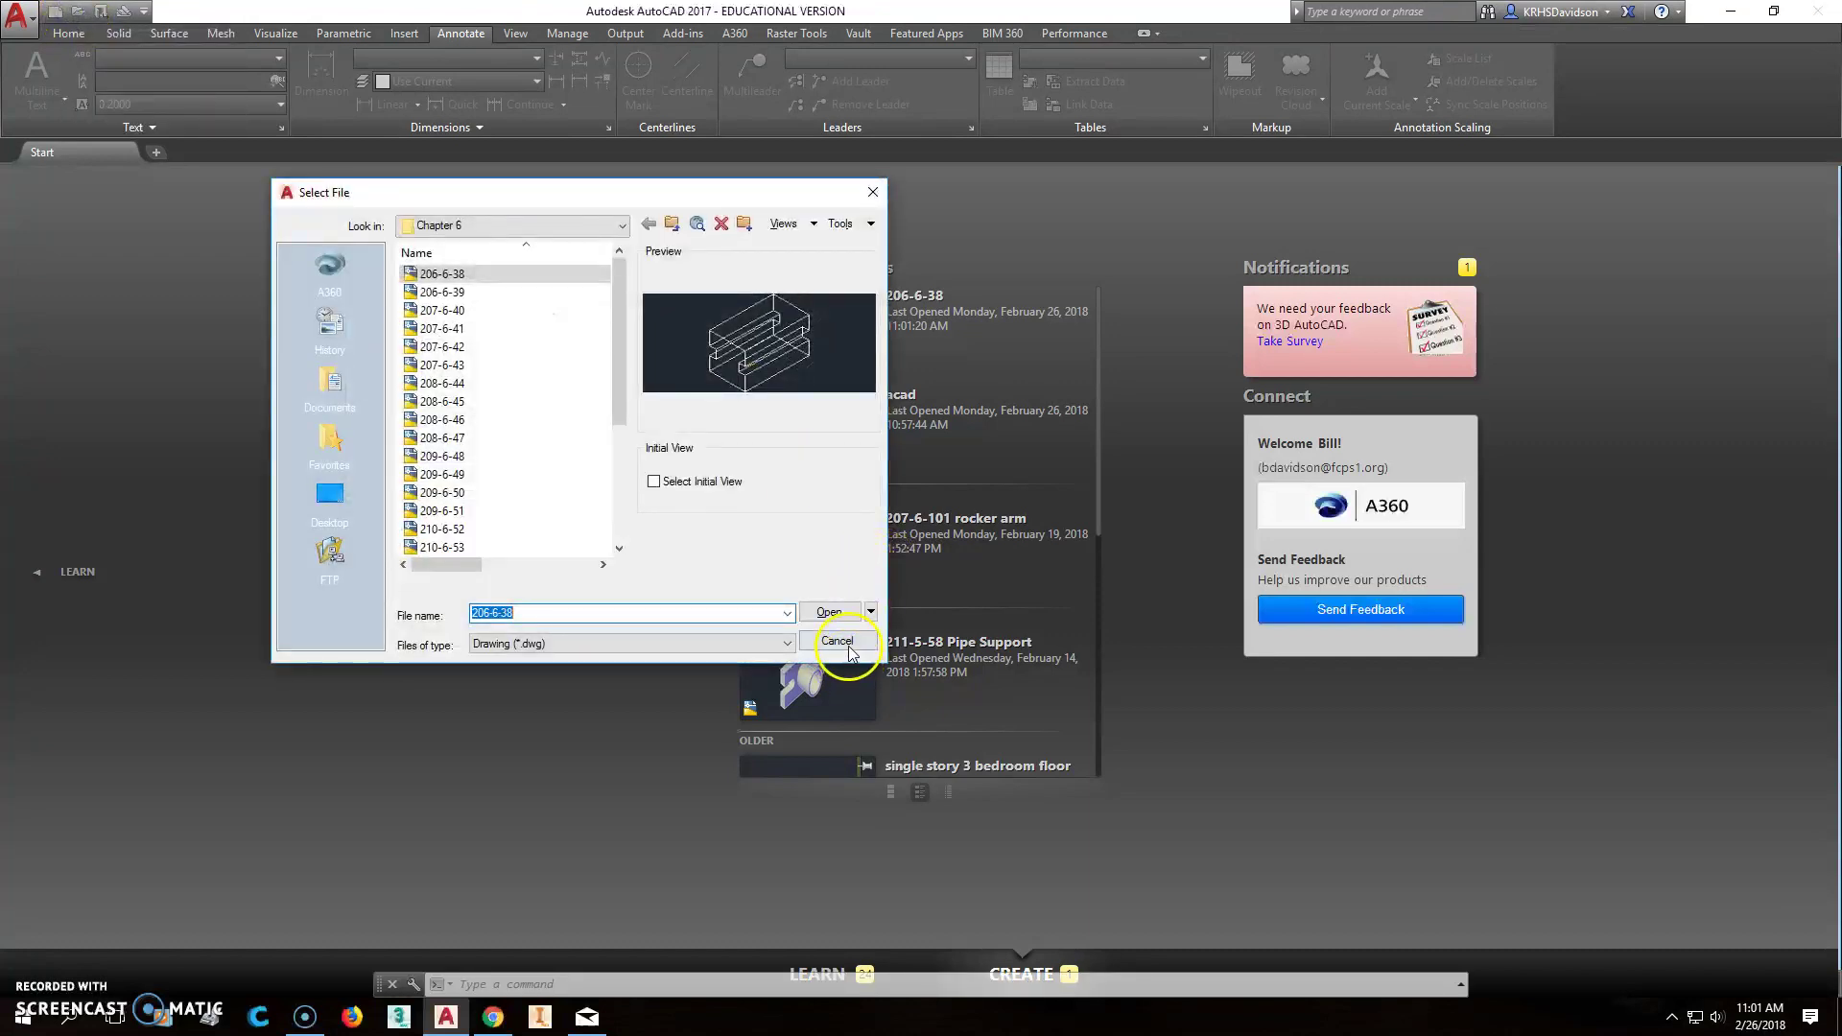
{"action": "left_click", "coordinate": [838, 642]}
{"action": "left_click", "coordinate": [80, 13]}
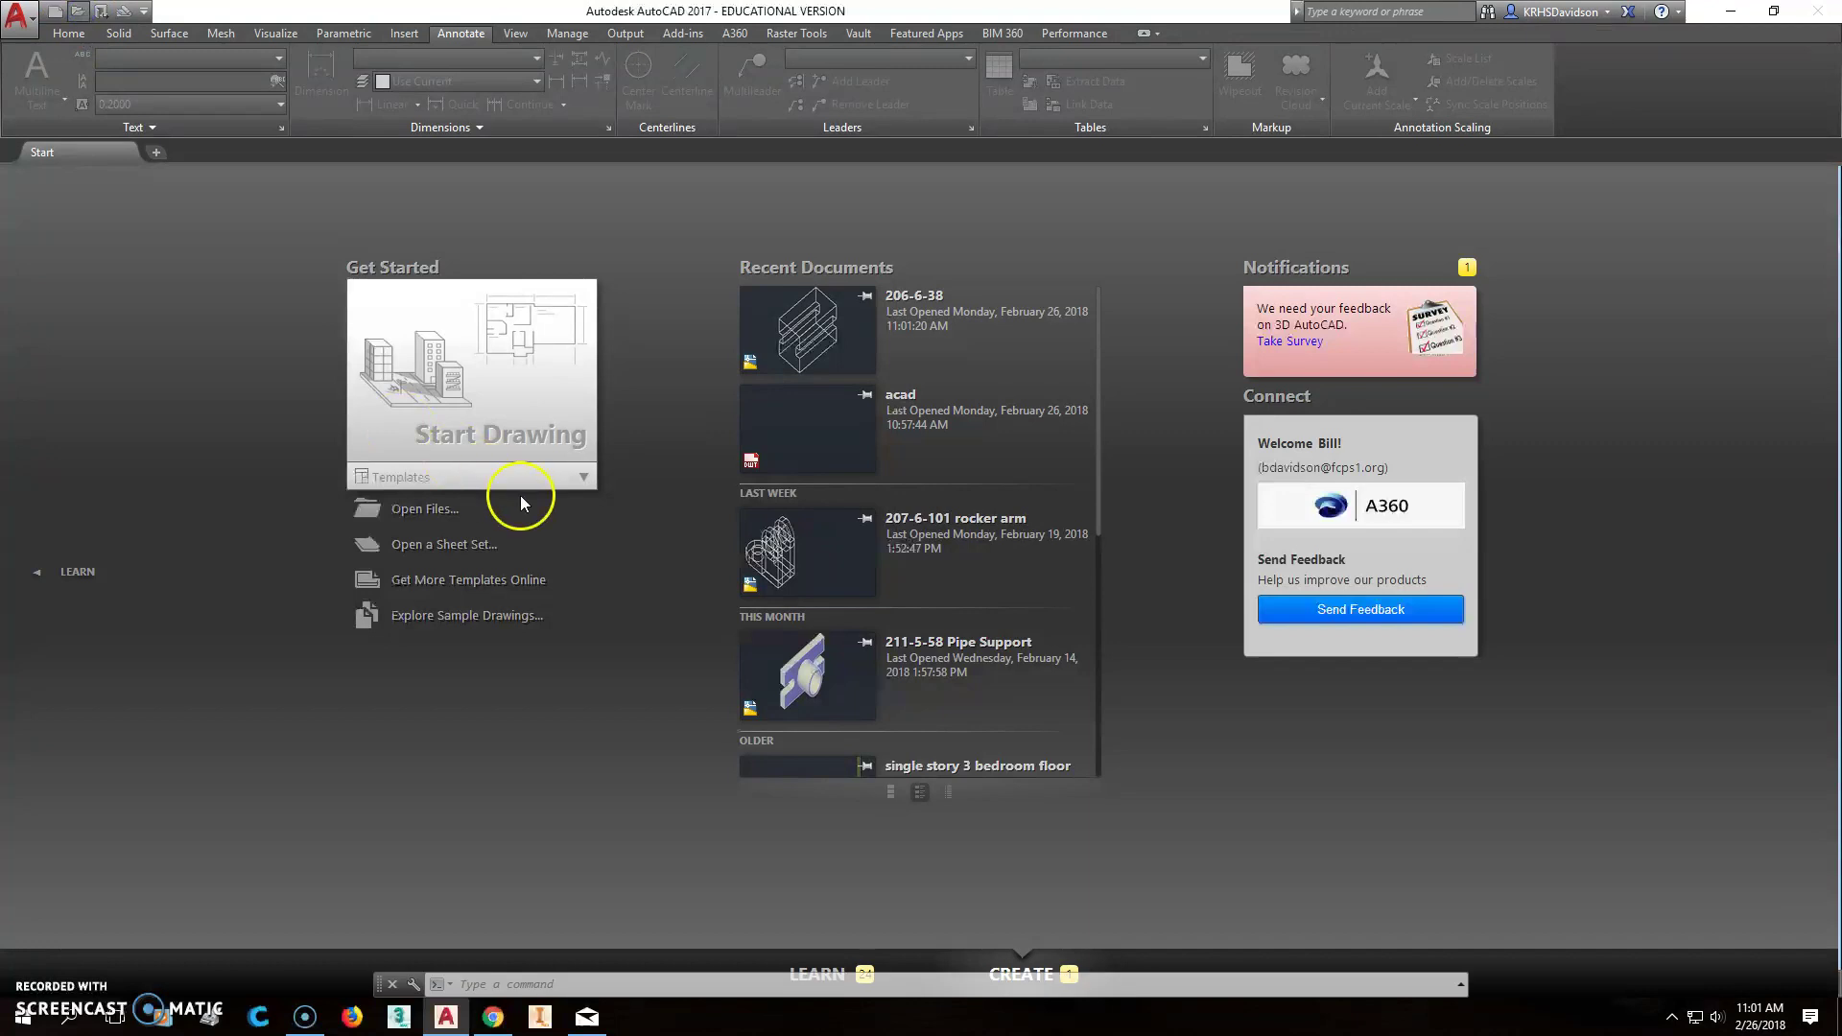
{"action": "left_click", "coordinate": [482, 275]}
{"action": "left_click", "coordinate": [831, 612]}
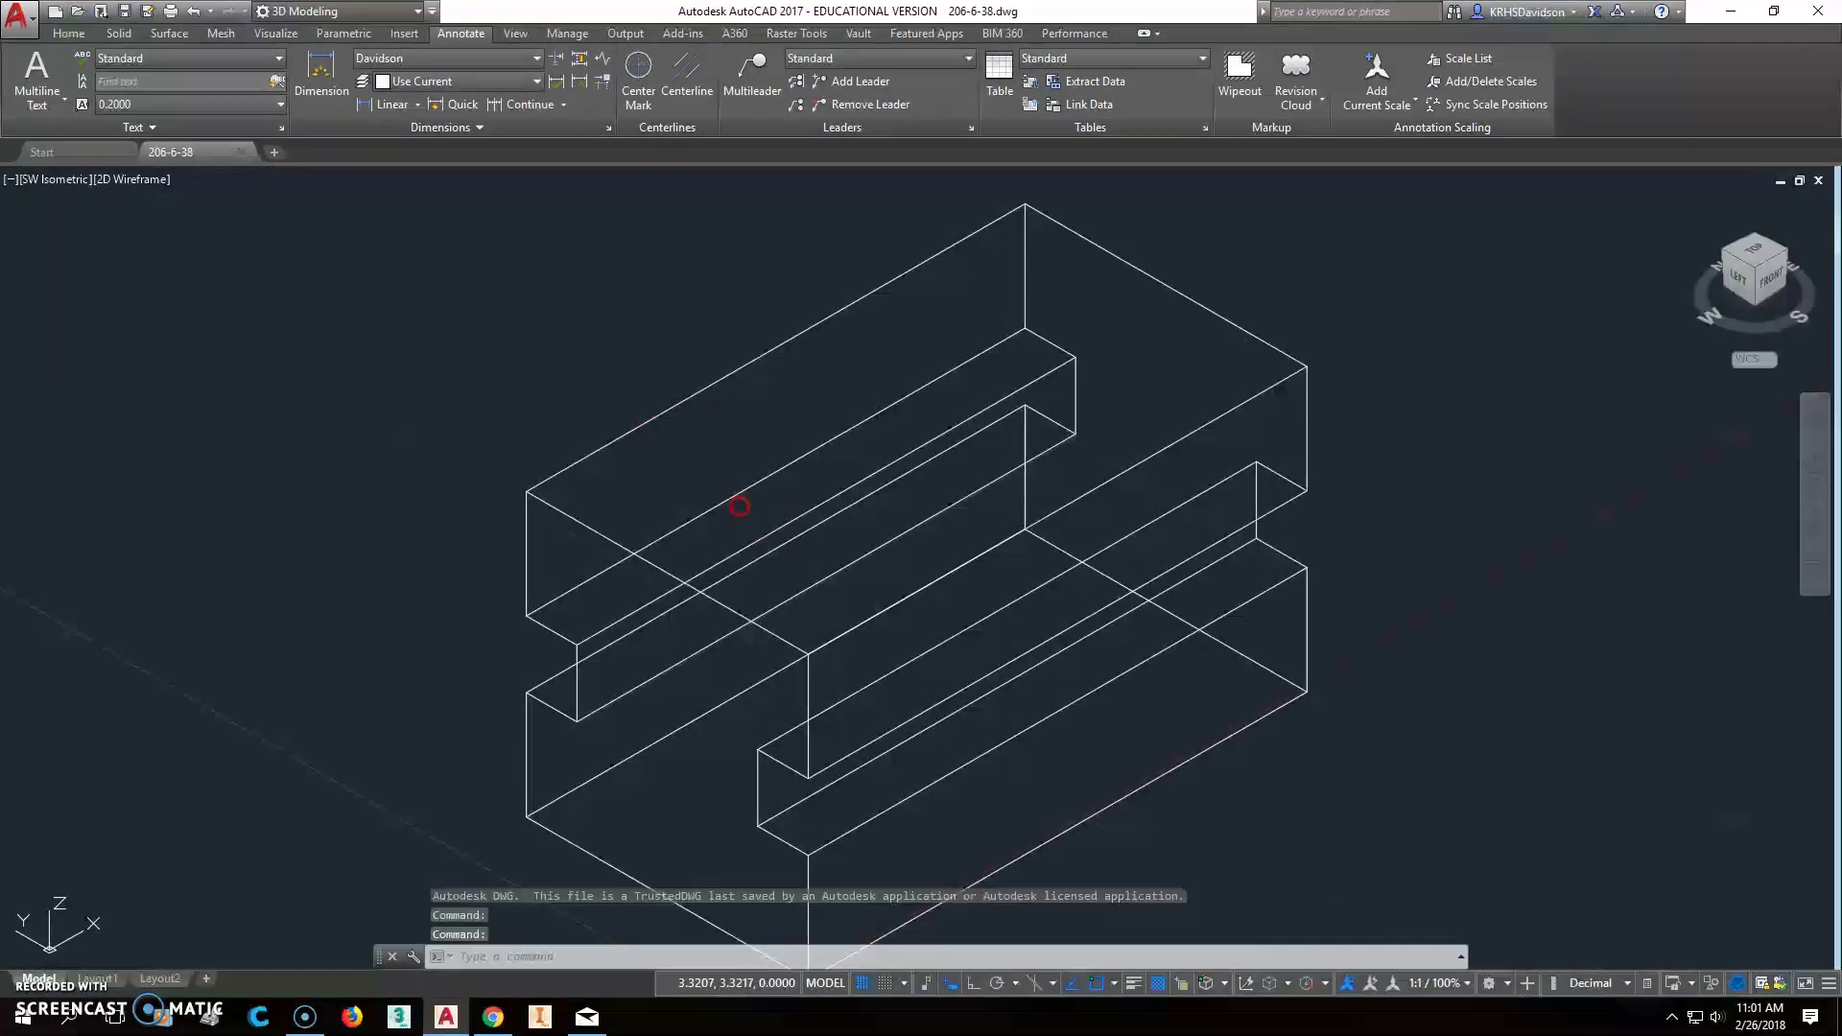
{"action": "middle_click_drag", "start_coordinate": [731, 510], "coordinate": [752, 452]}
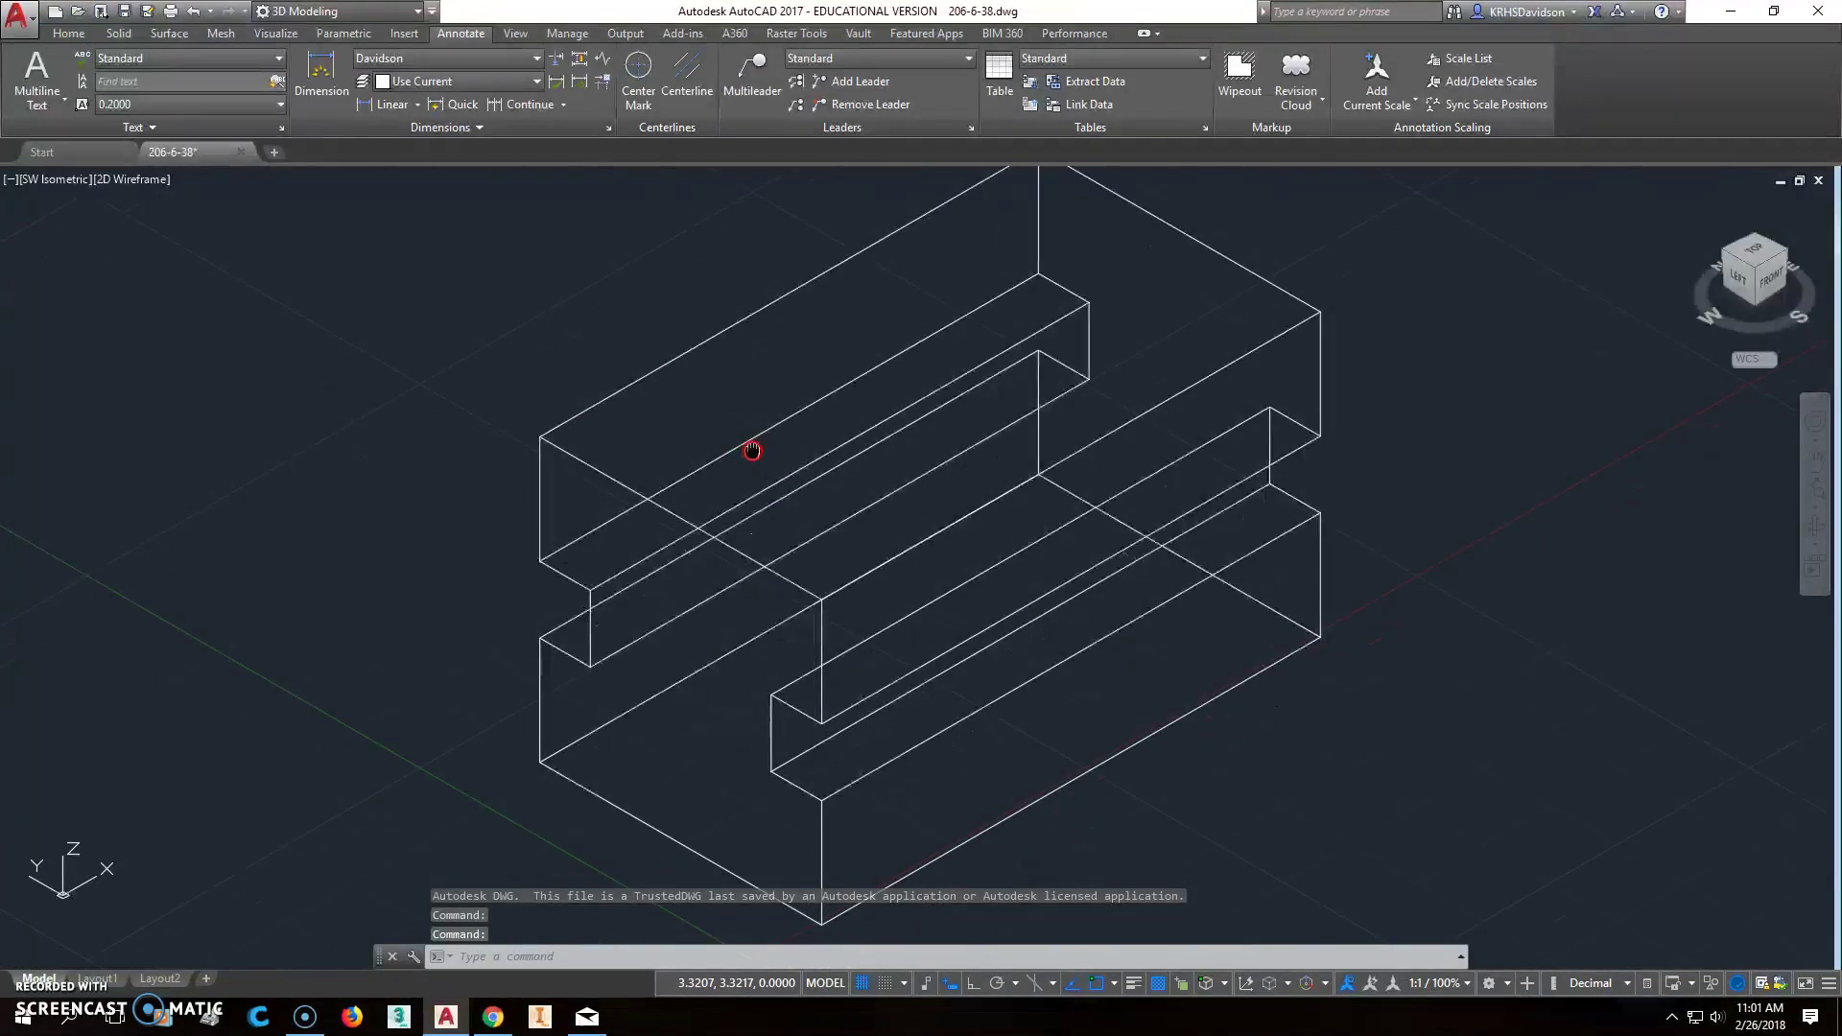
Create Drawing1 from acad.dwt and copy the 206-6-38 part's 3-D solid to the clipboard
{"action": "left_click", "coordinate": [56, 12]}
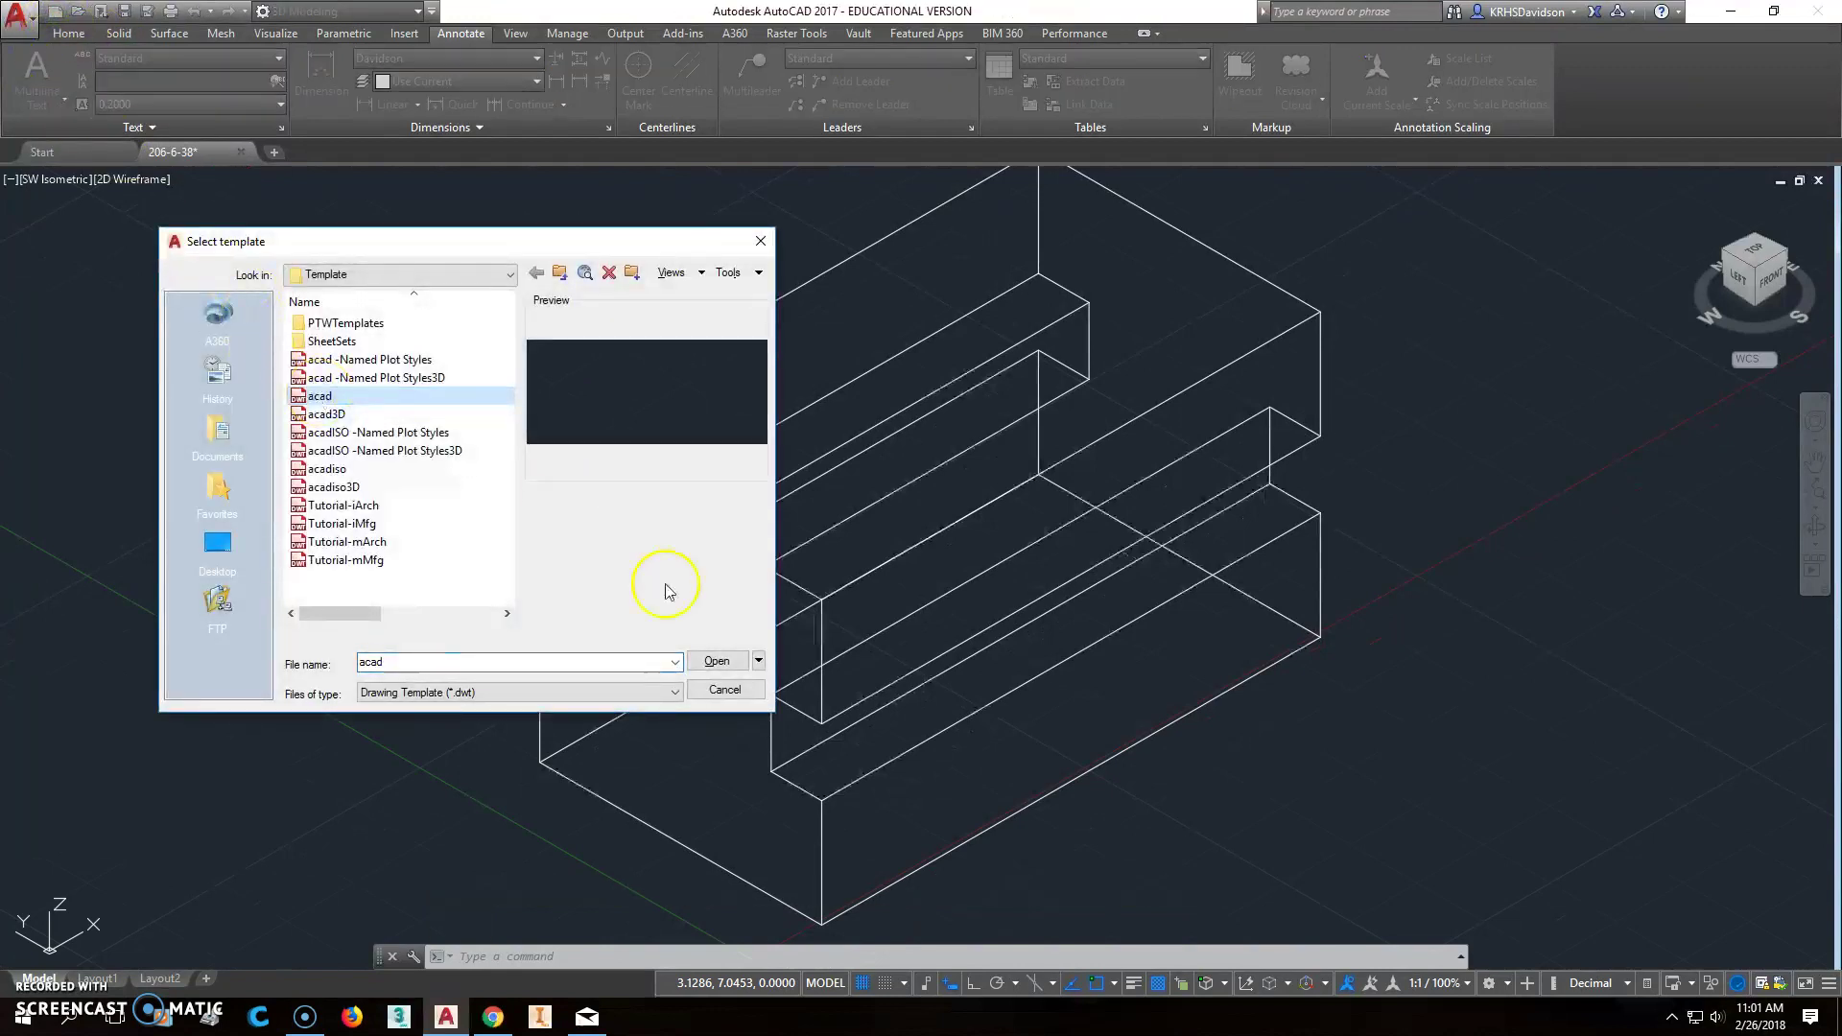
{"action": "left_click", "coordinate": [722, 664]}
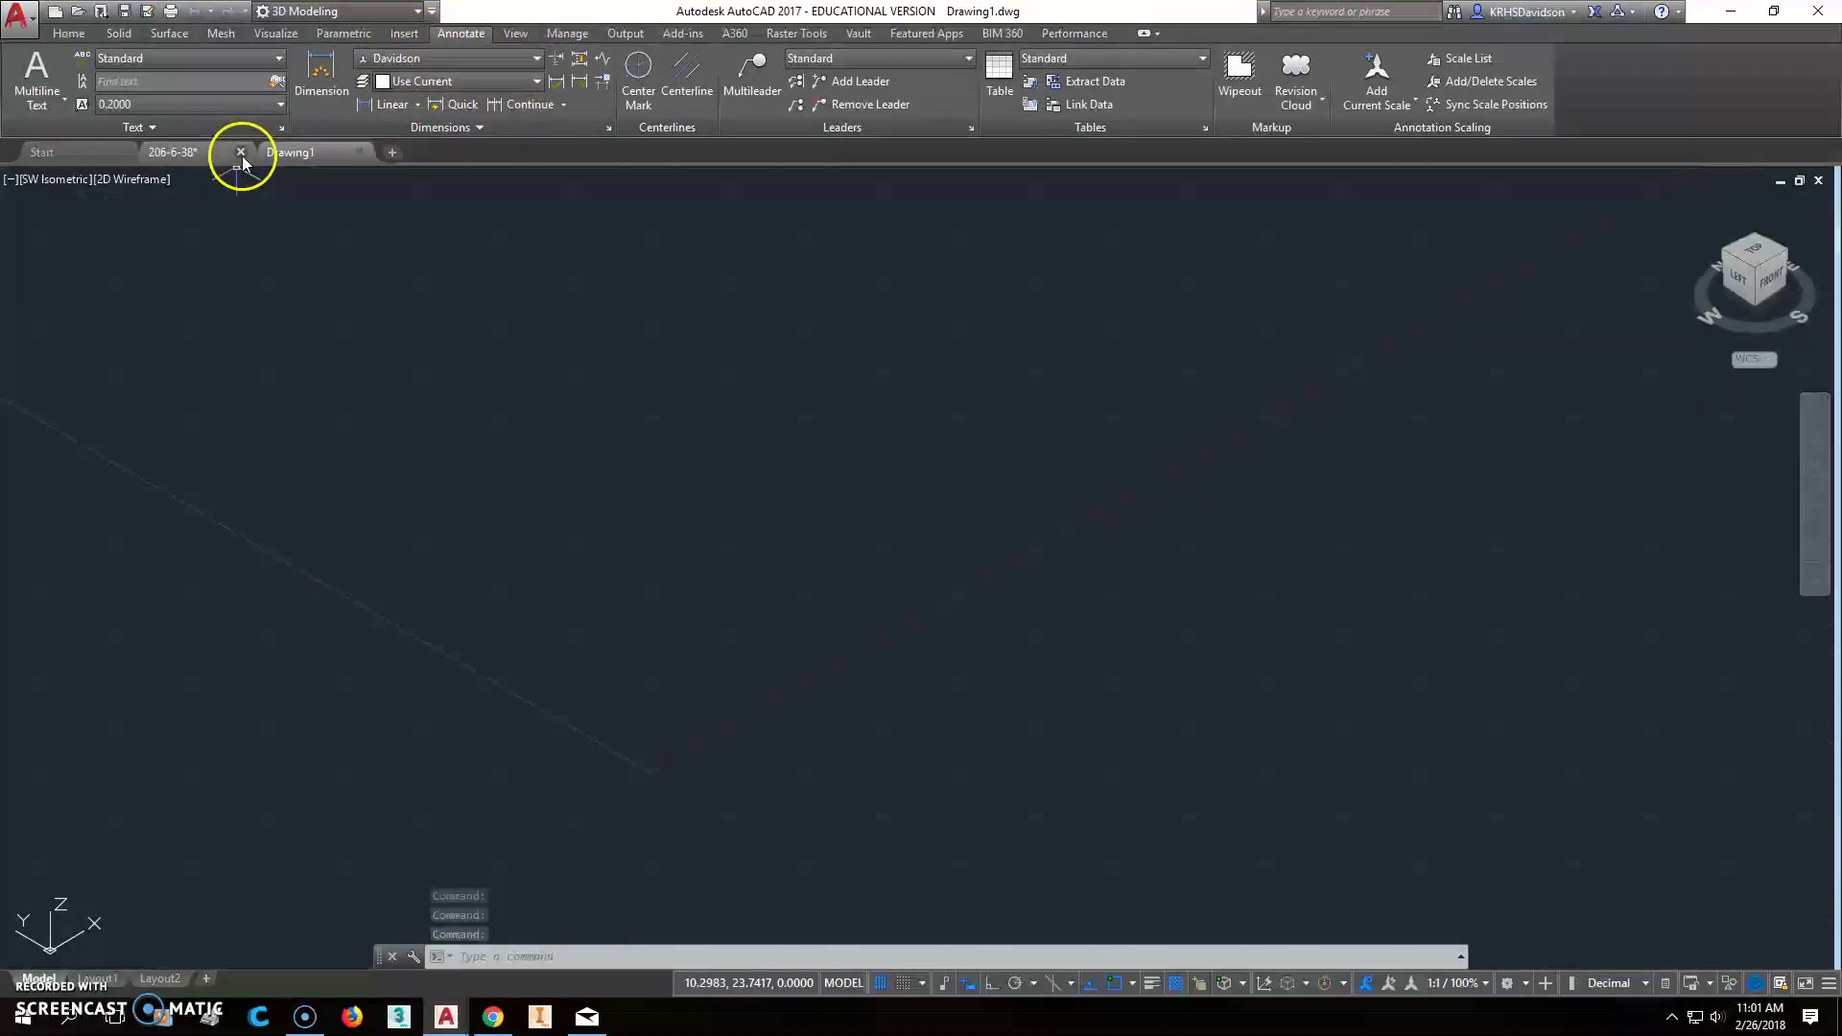
{"action": "left_click", "coordinate": [194, 154]}
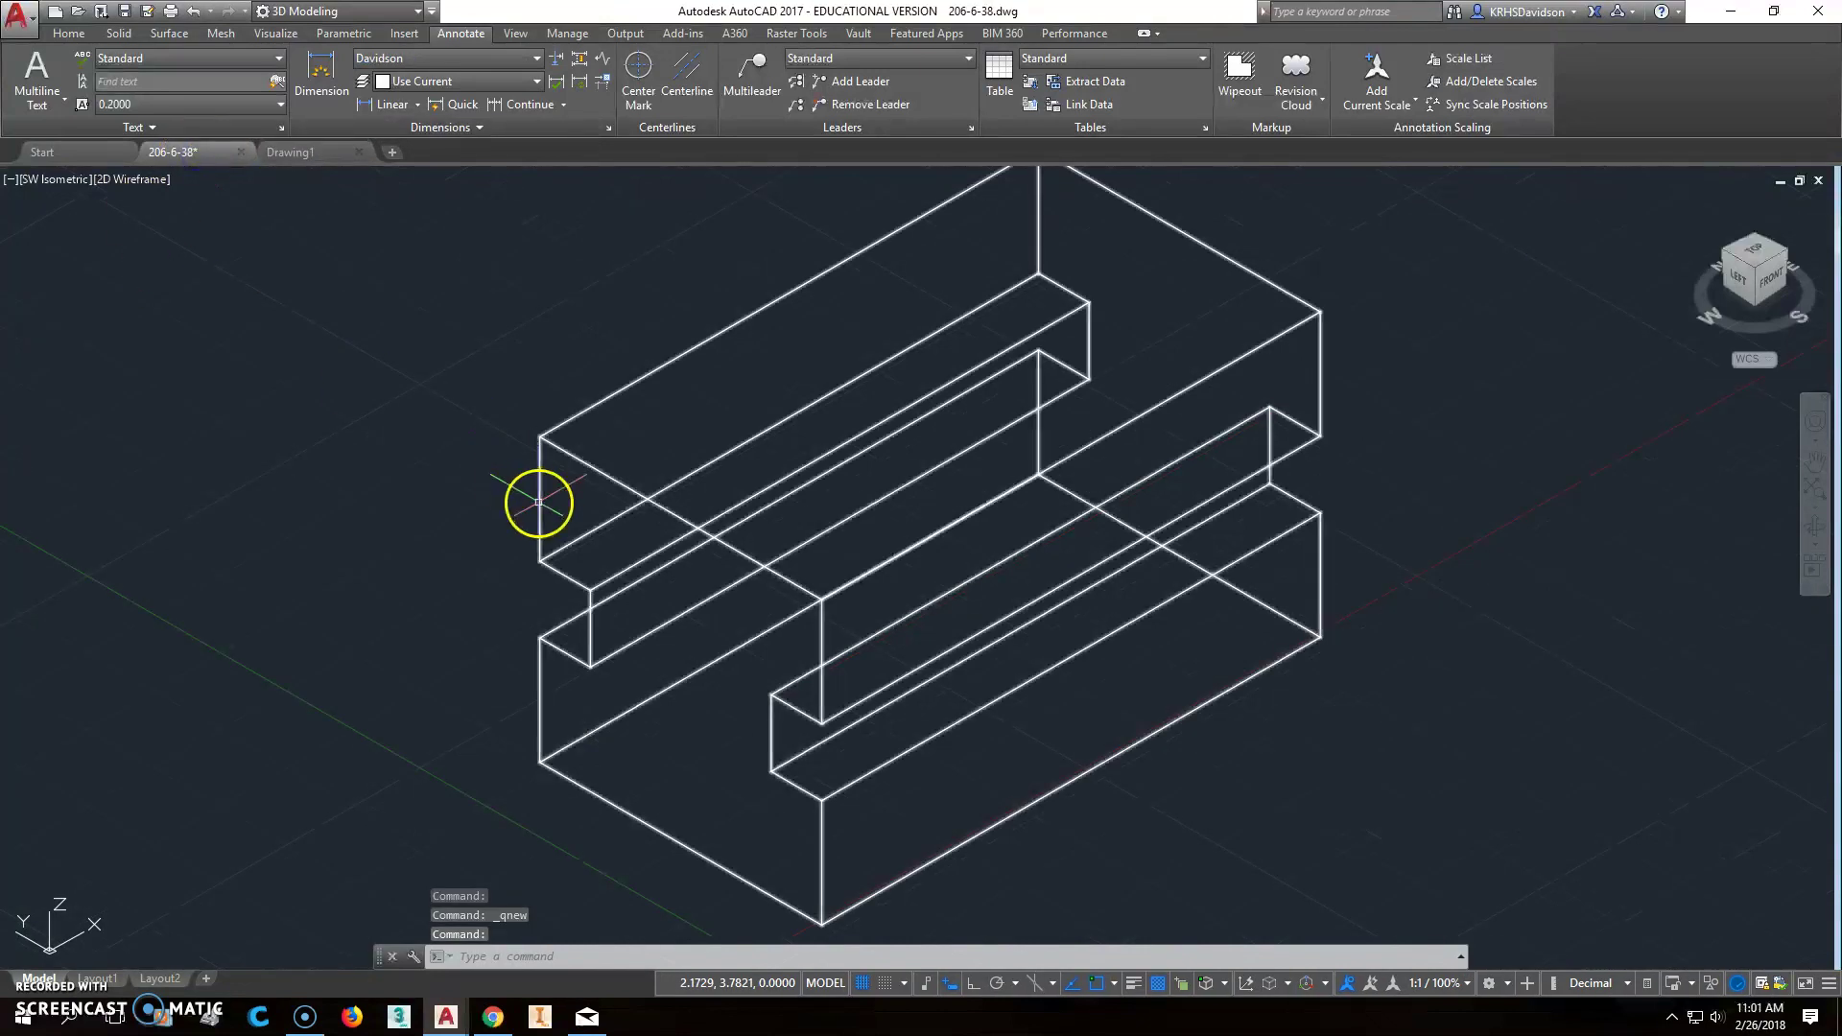
{"action": "left_click", "coordinate": [671, 507]}
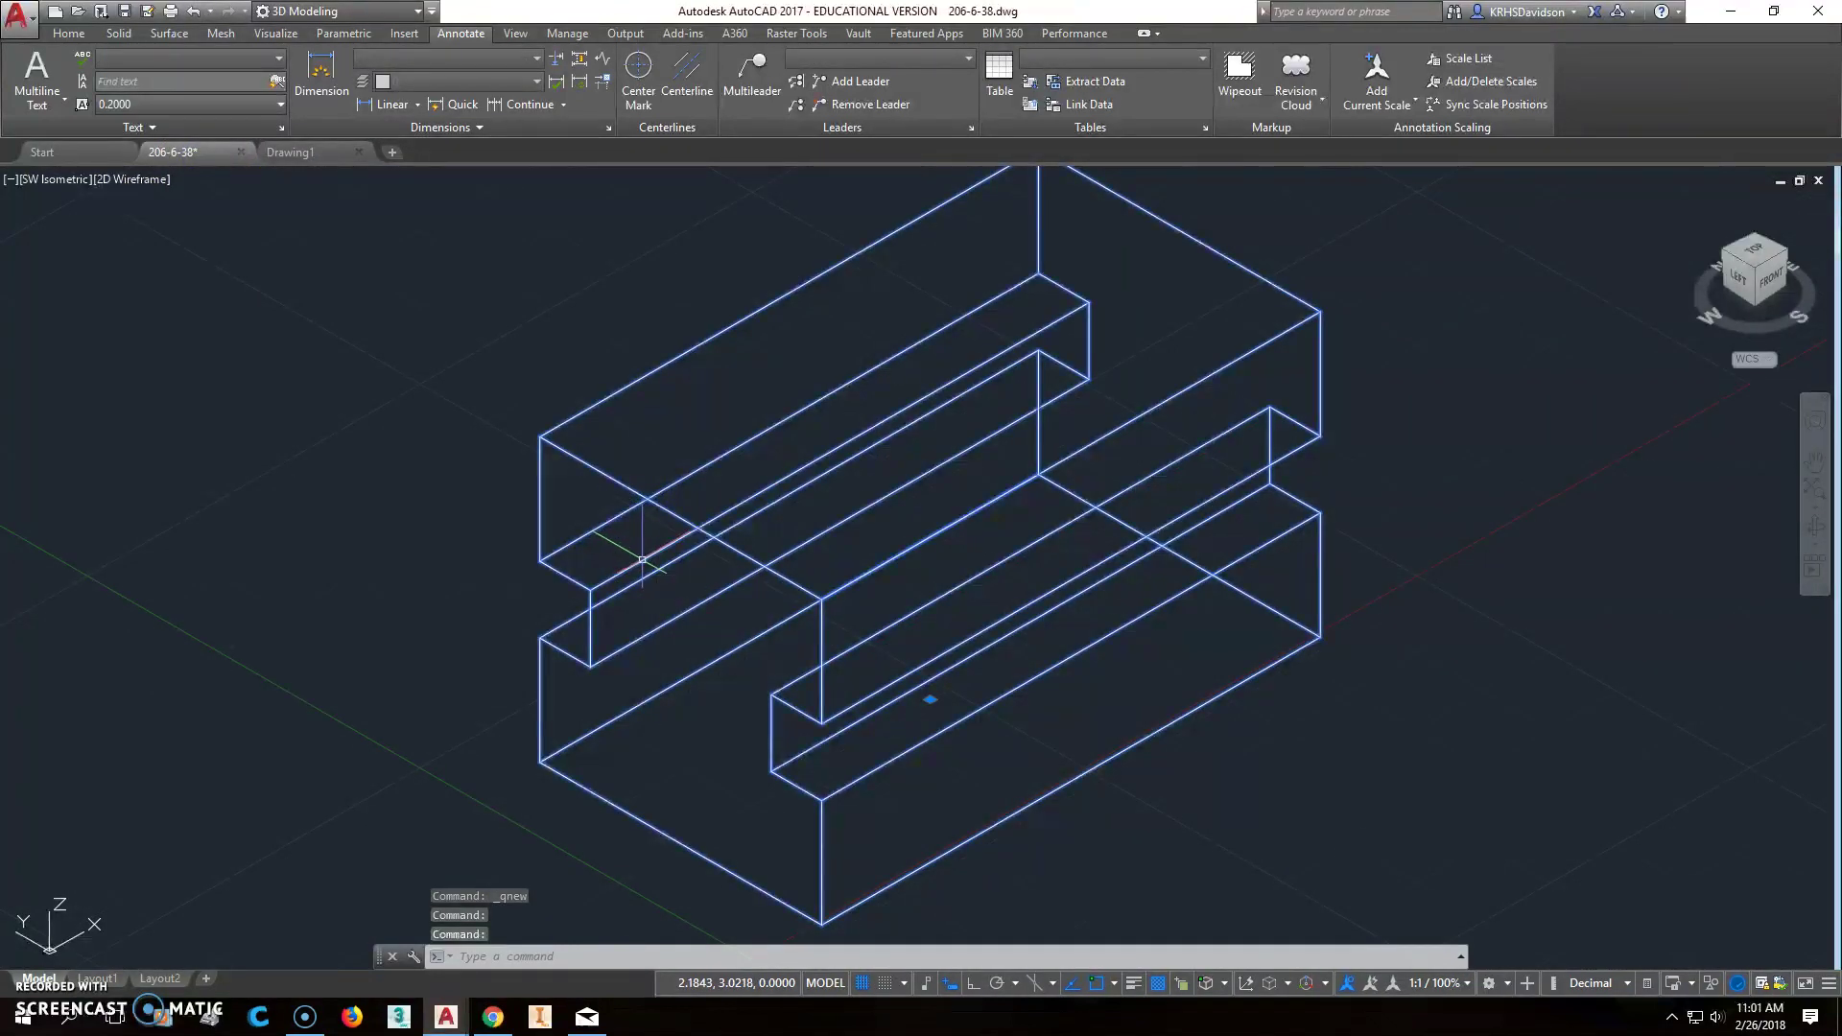
{"action": "right_click", "coordinate": [642, 564]}
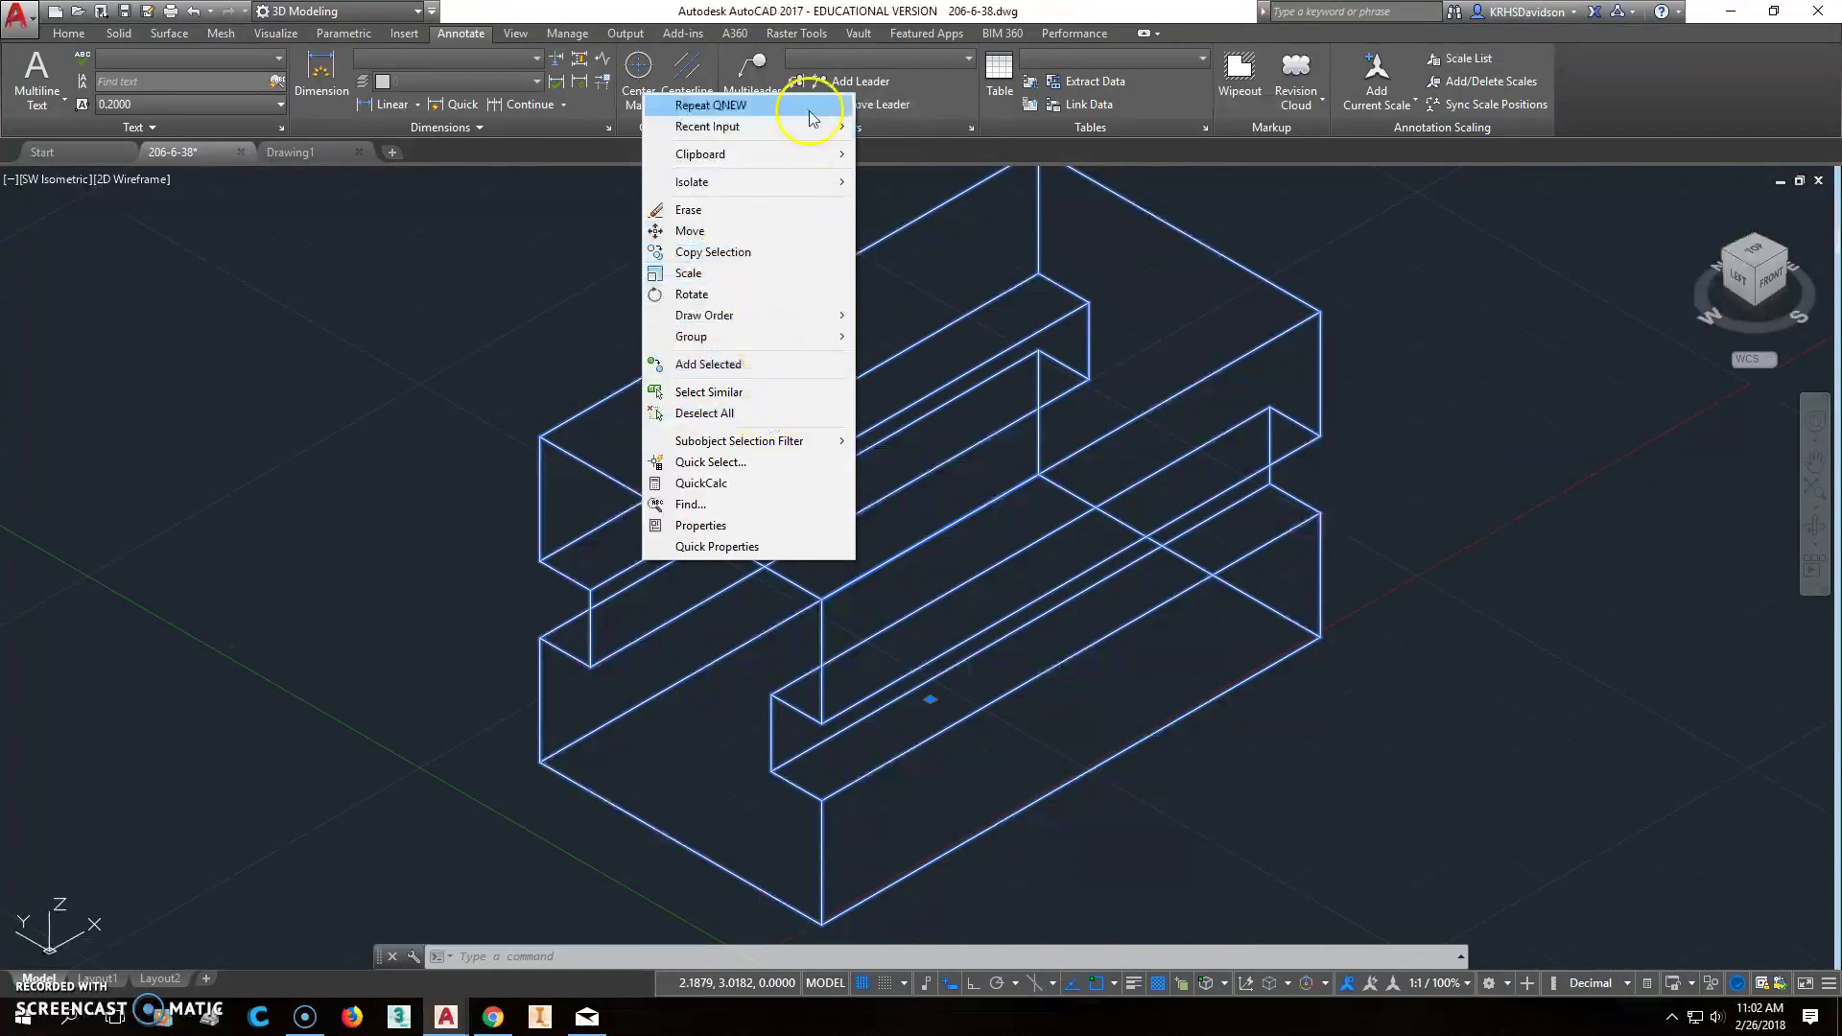
{"action": "mouse_move", "coordinate": [823, 153]}
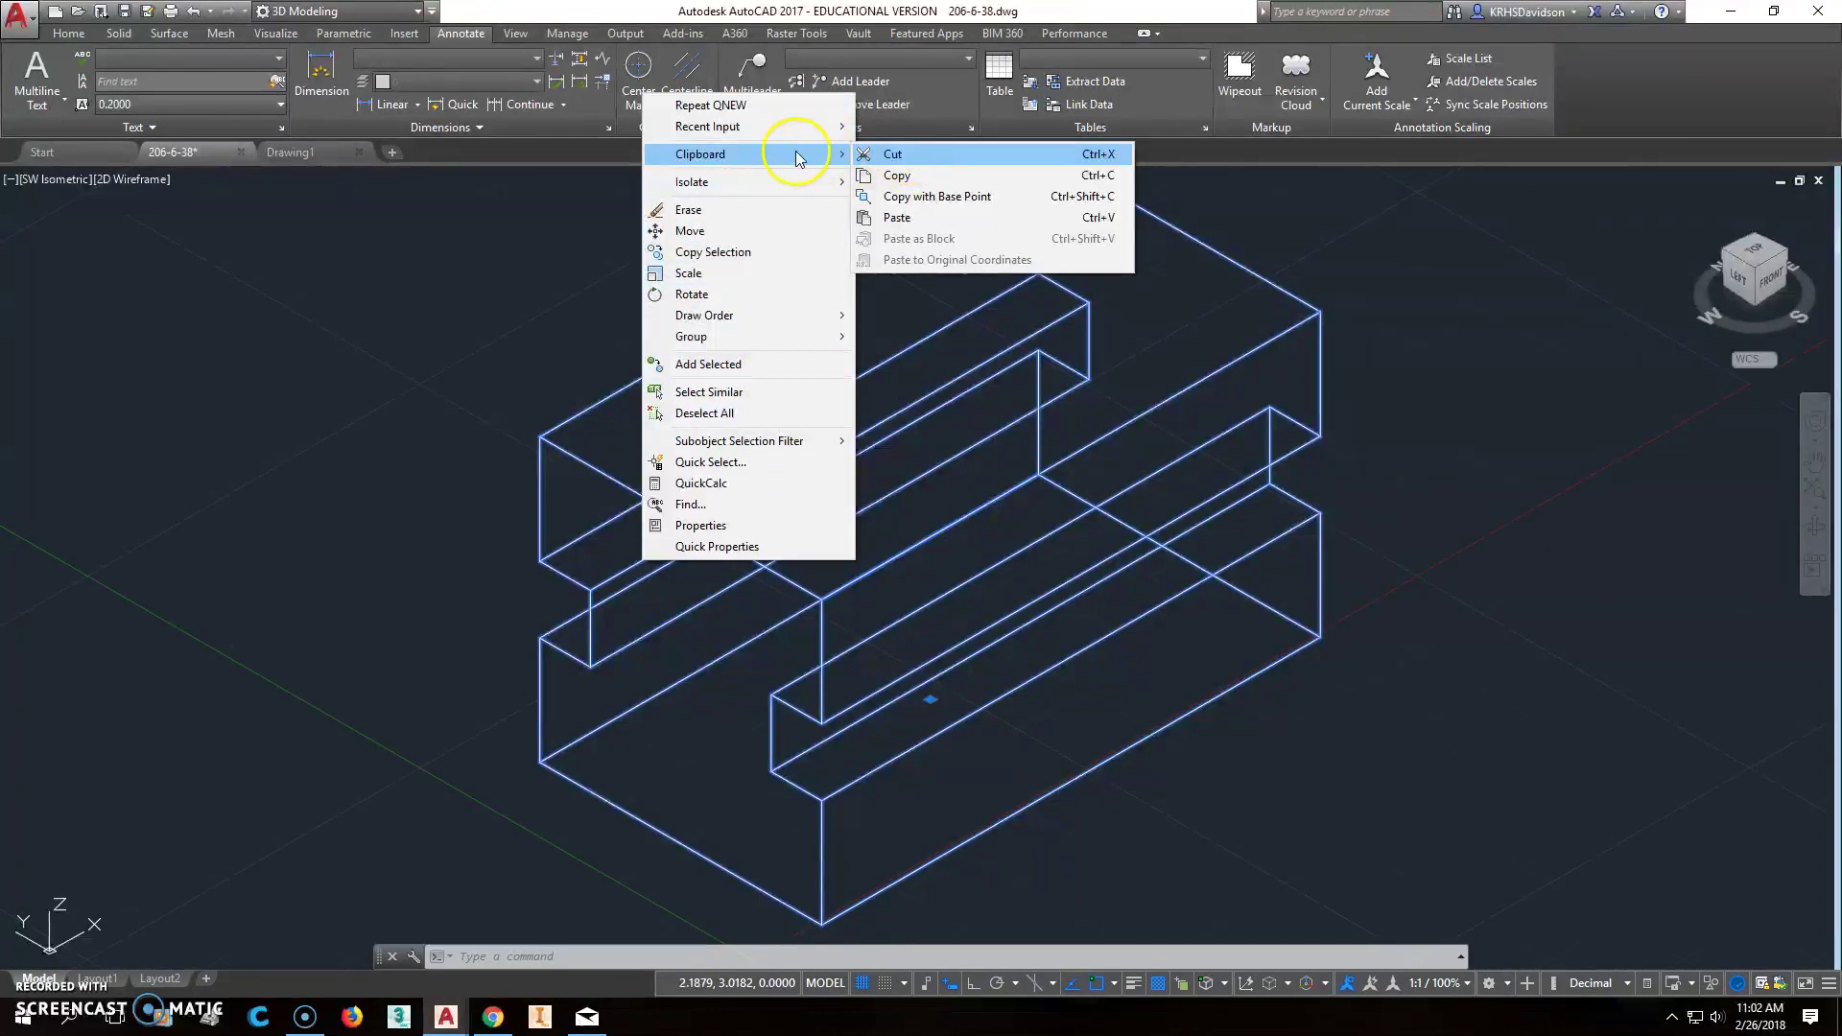
{"action": "left_click", "coordinate": [927, 183]}
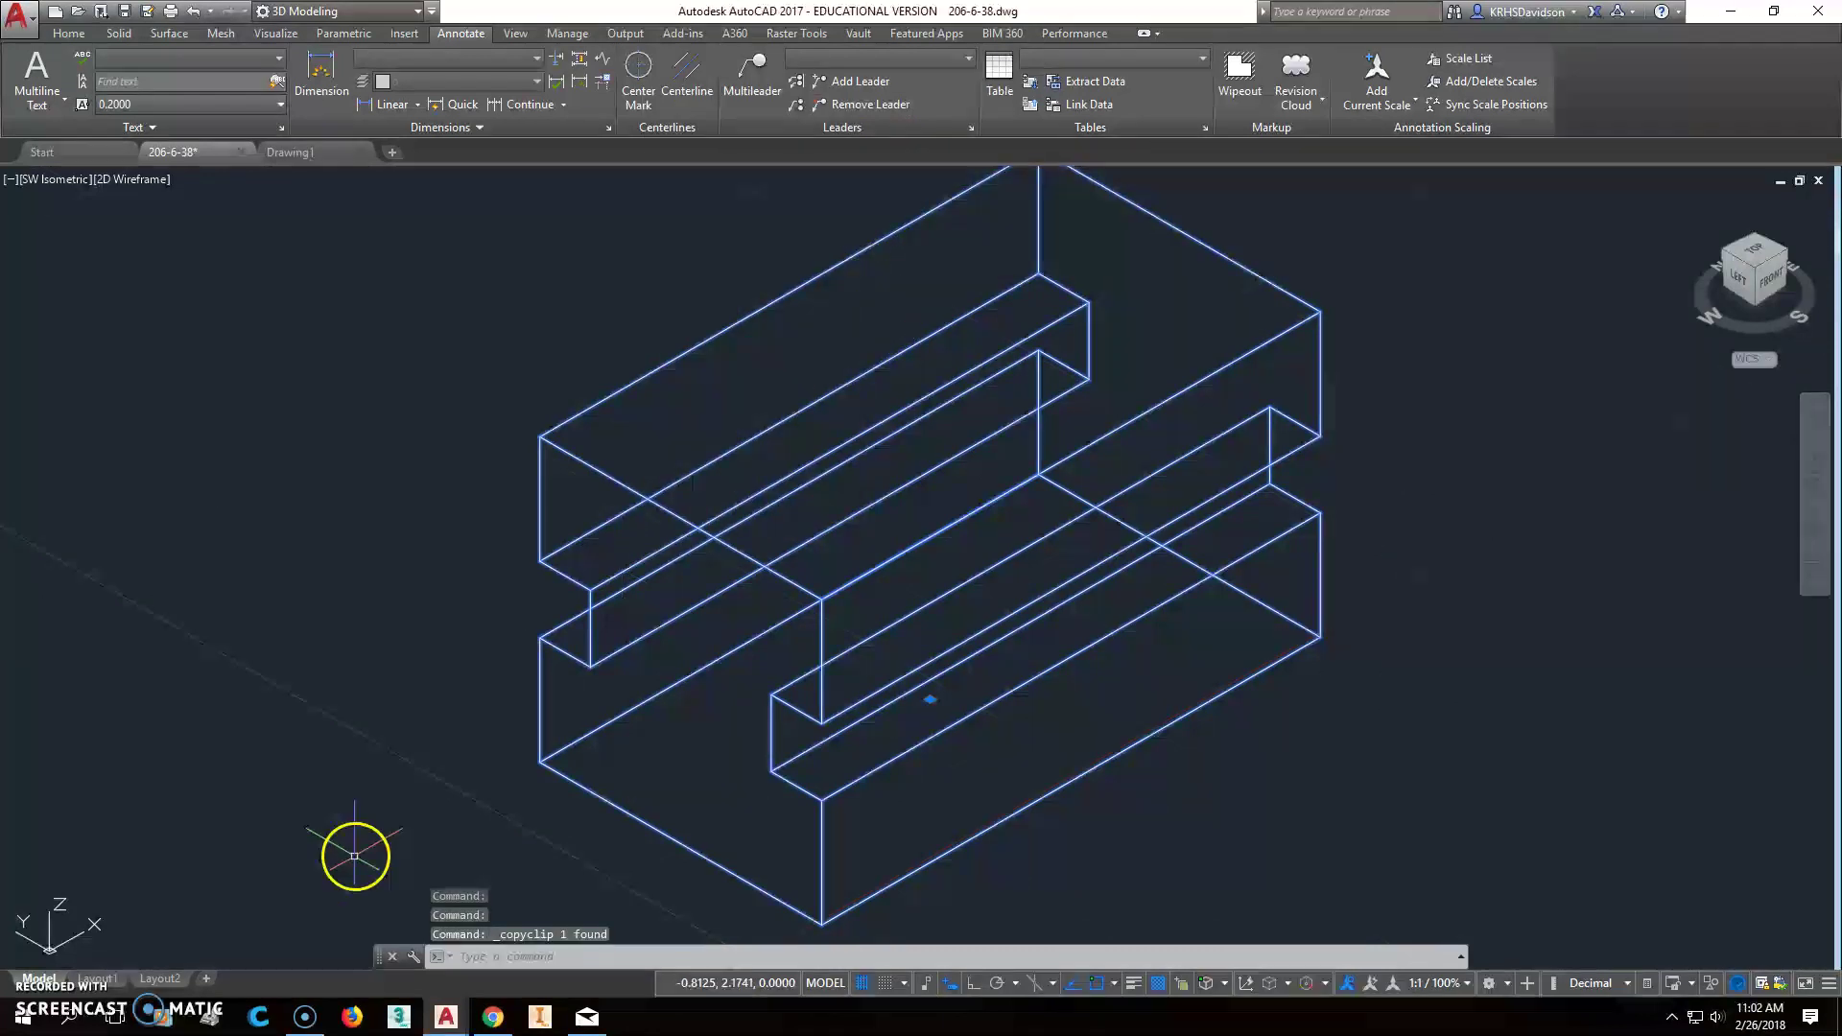
{"action": "left_click", "coordinate": [312, 155]}
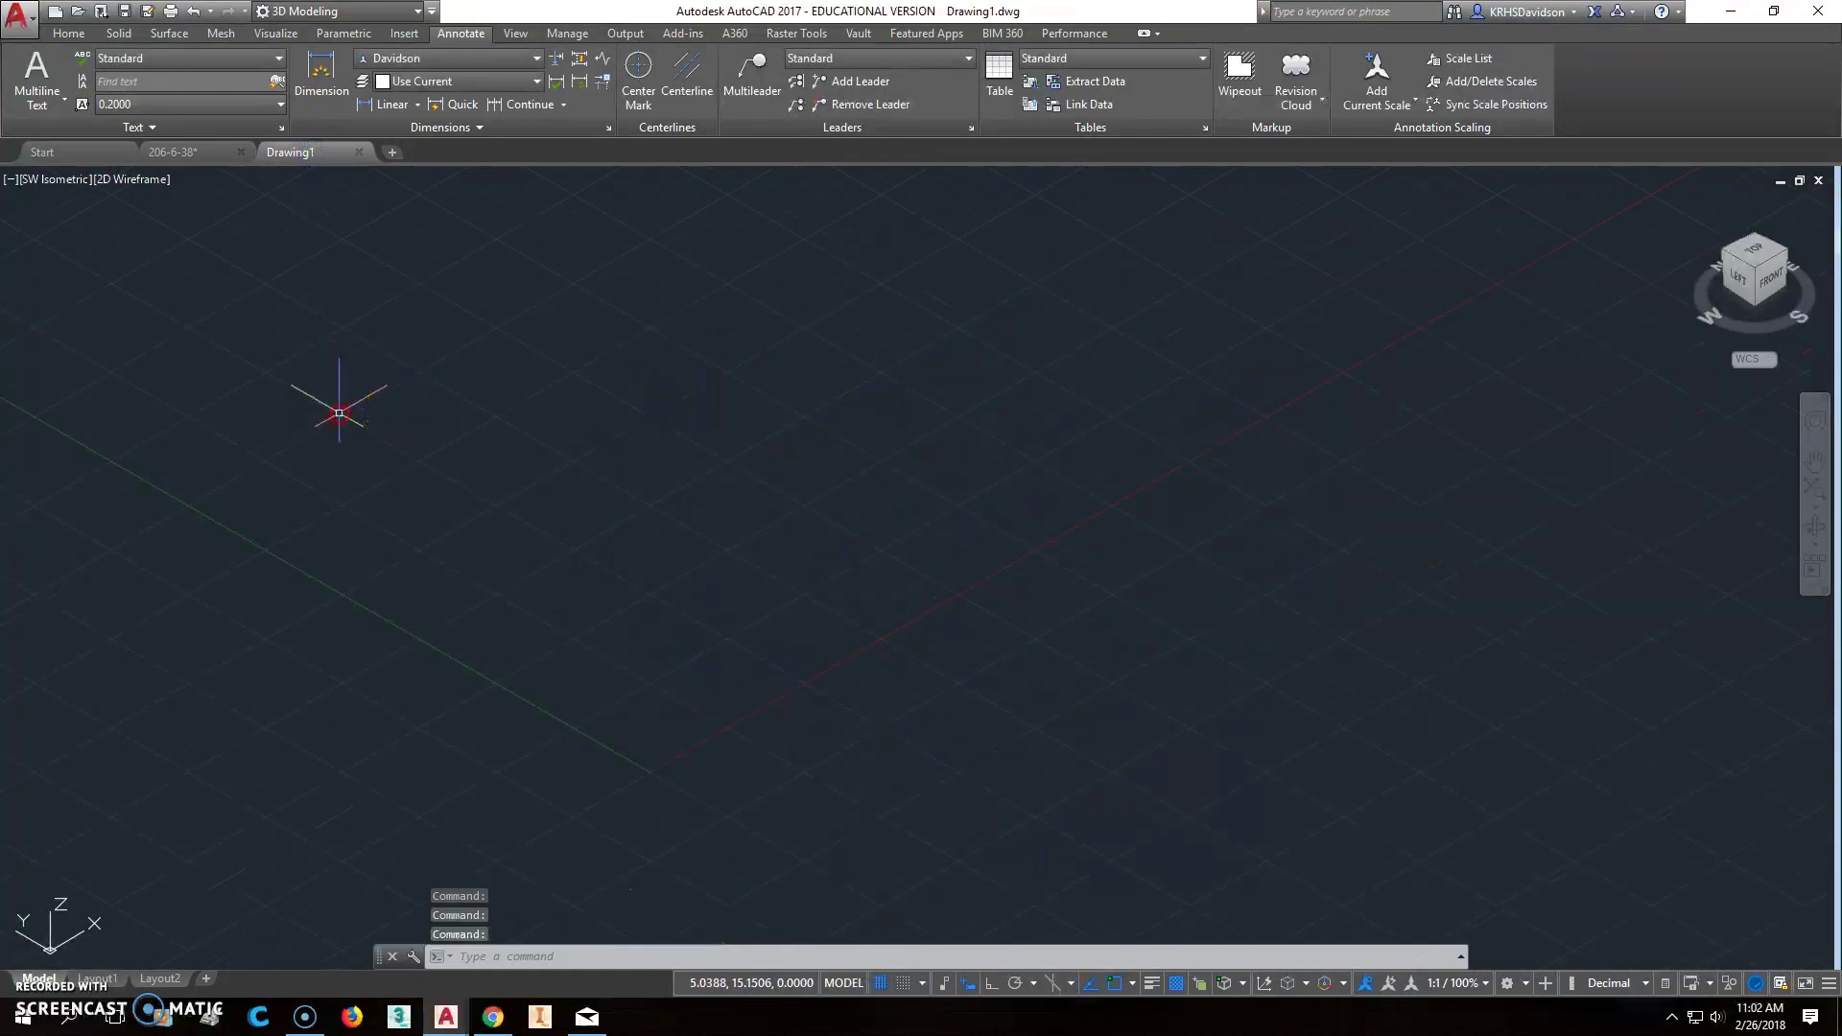
Paste the copied part into Drawing1 and zoom so it fills the view
{"action": "right_click", "coordinate": [338, 414]}
{"action": "mouse_move", "coordinate": [422, 453]}
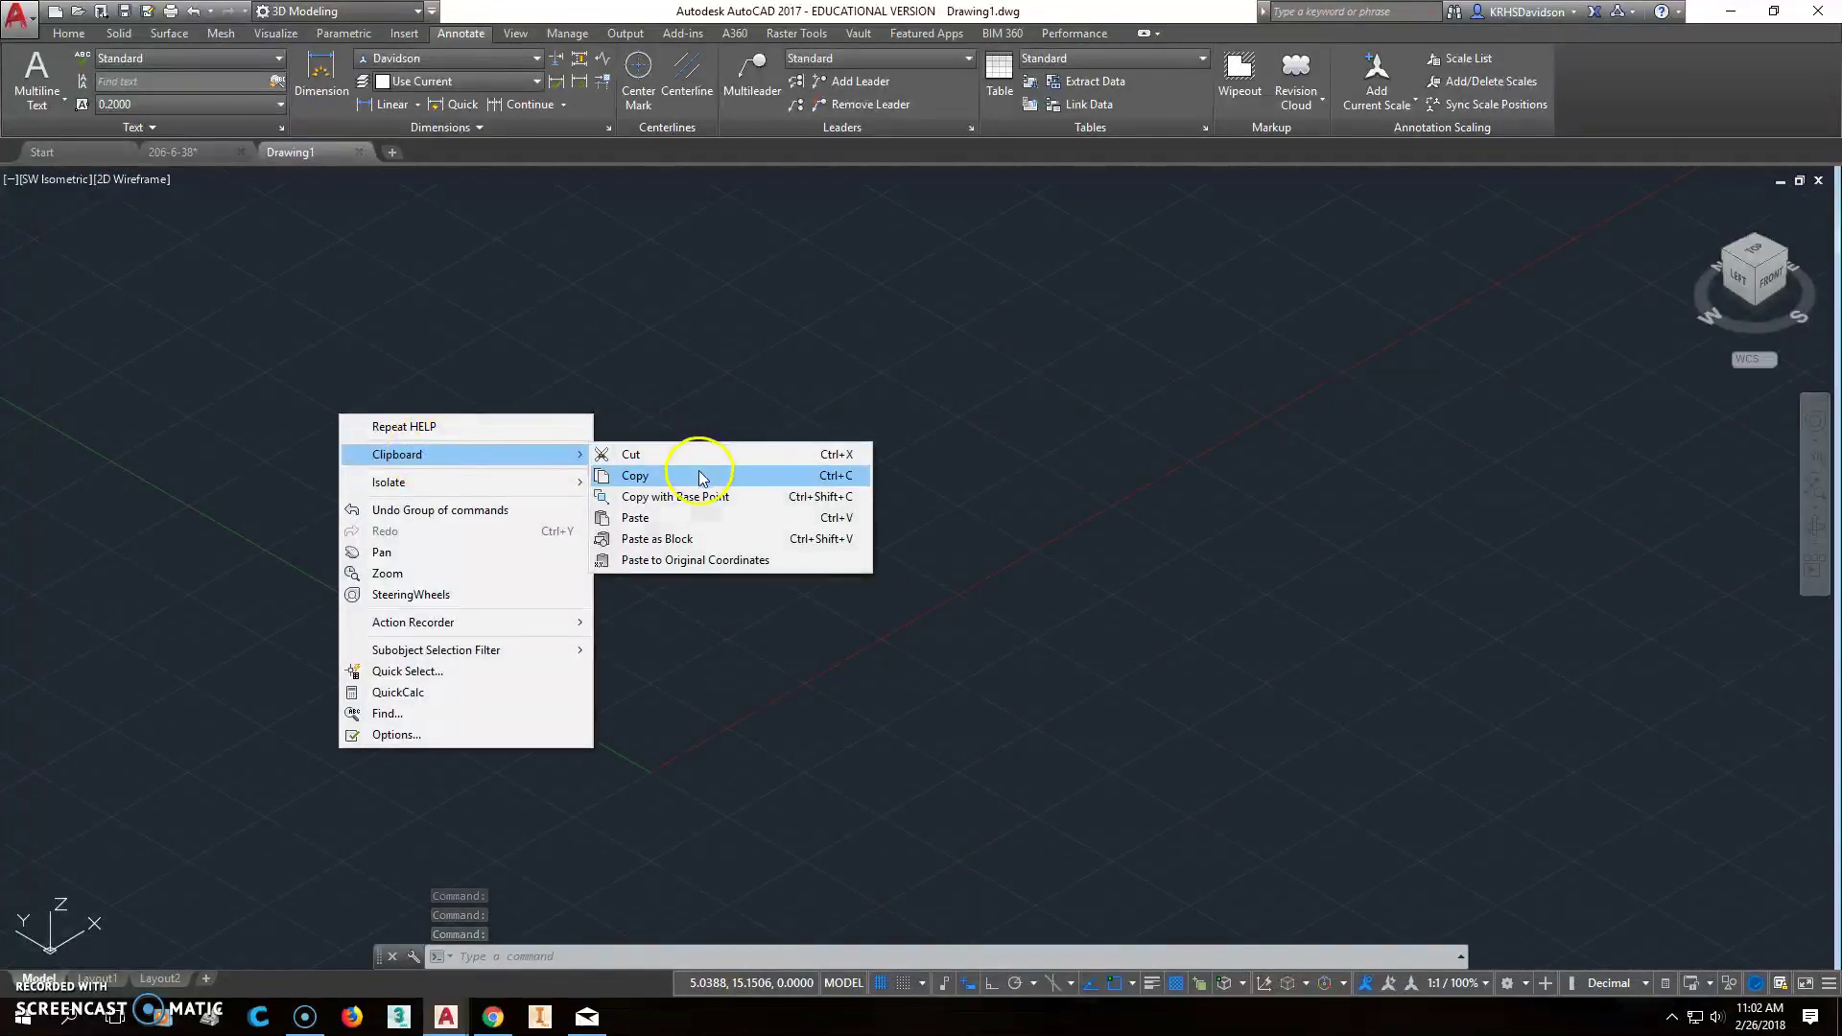
{"action": "left_click", "coordinate": [714, 512]}
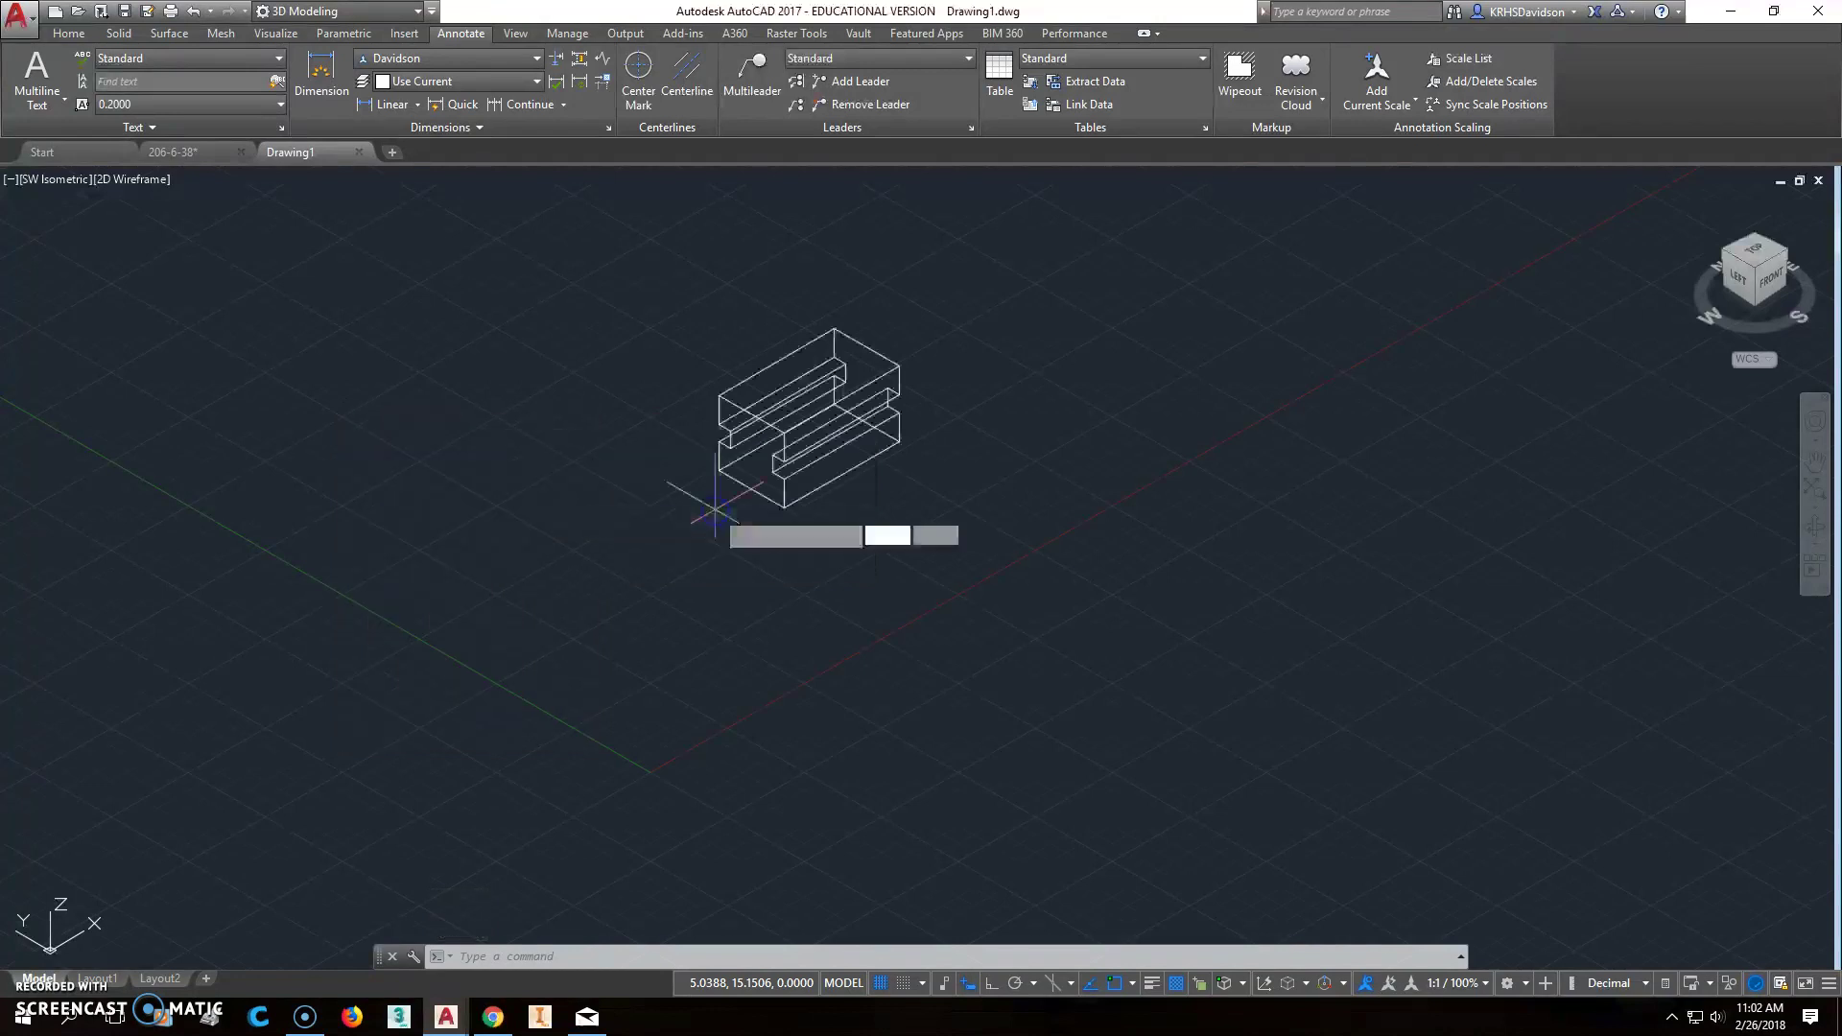
{"action": "left_click", "coordinate": [603, 759]}
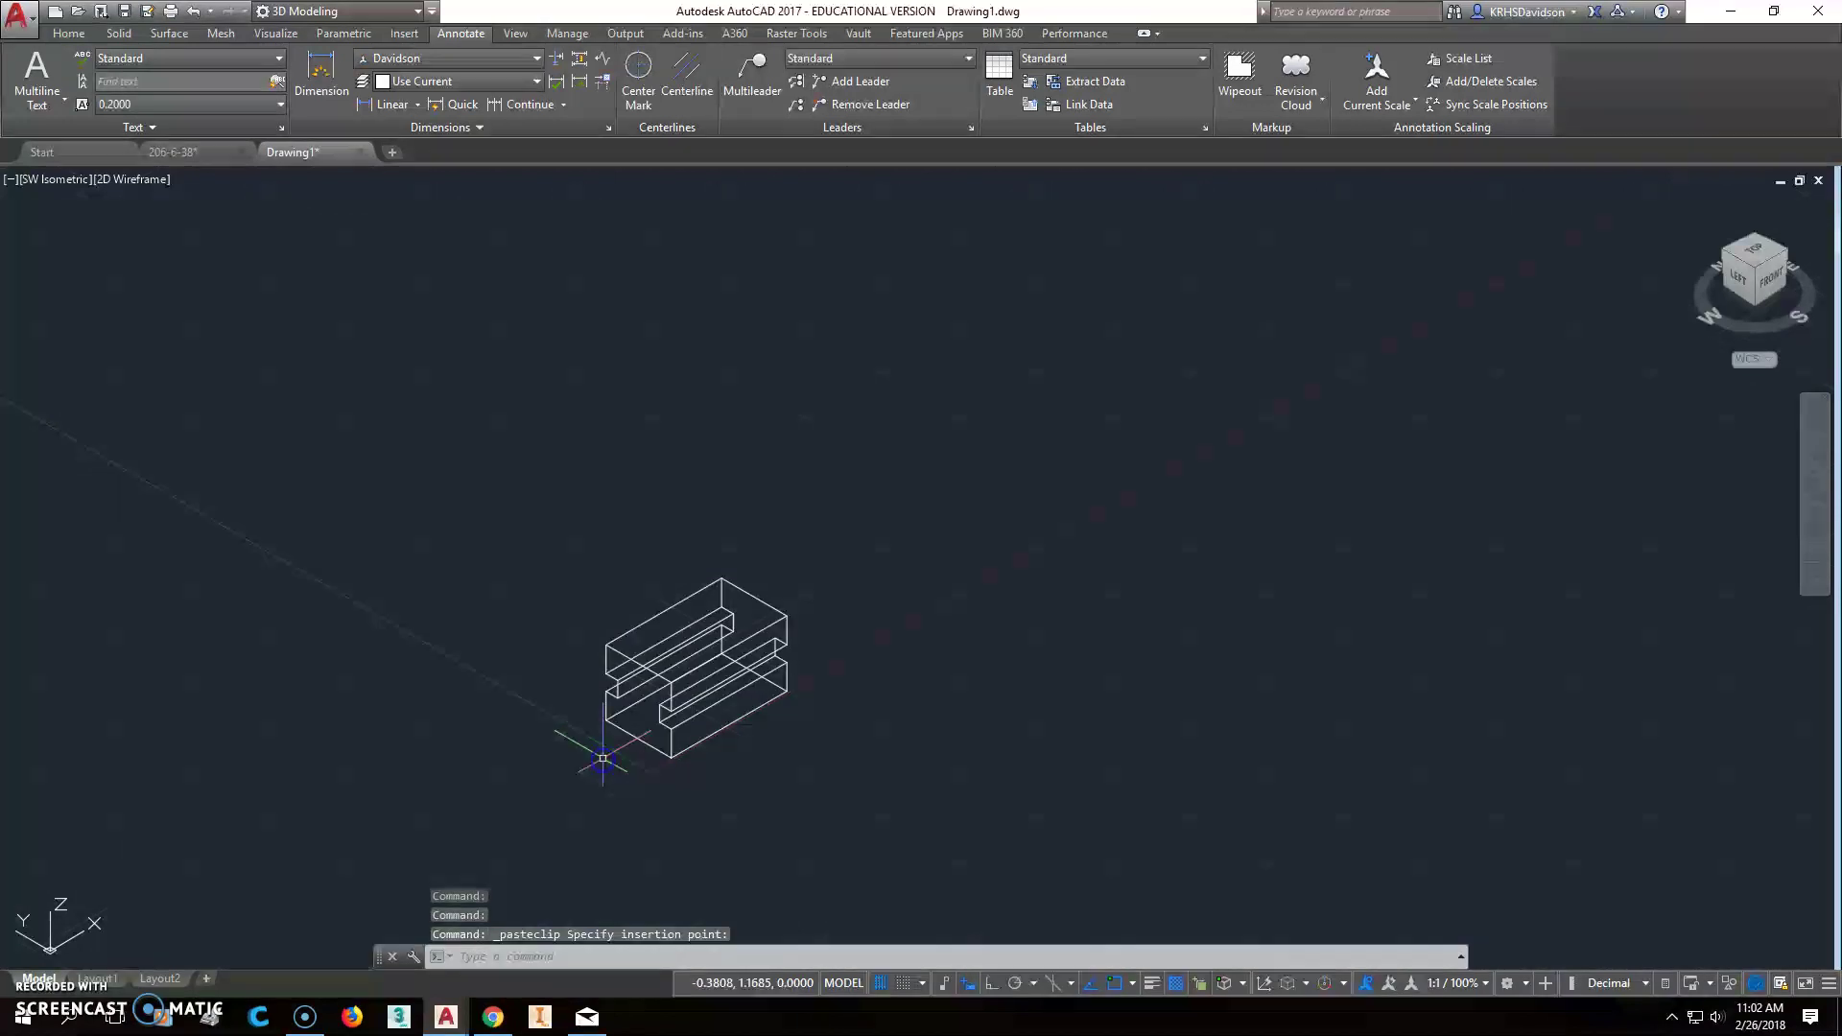
{"action": "middle_click", "coordinate": [511, 700]}
{"action": "middle_click", "coordinate": [511, 700]}
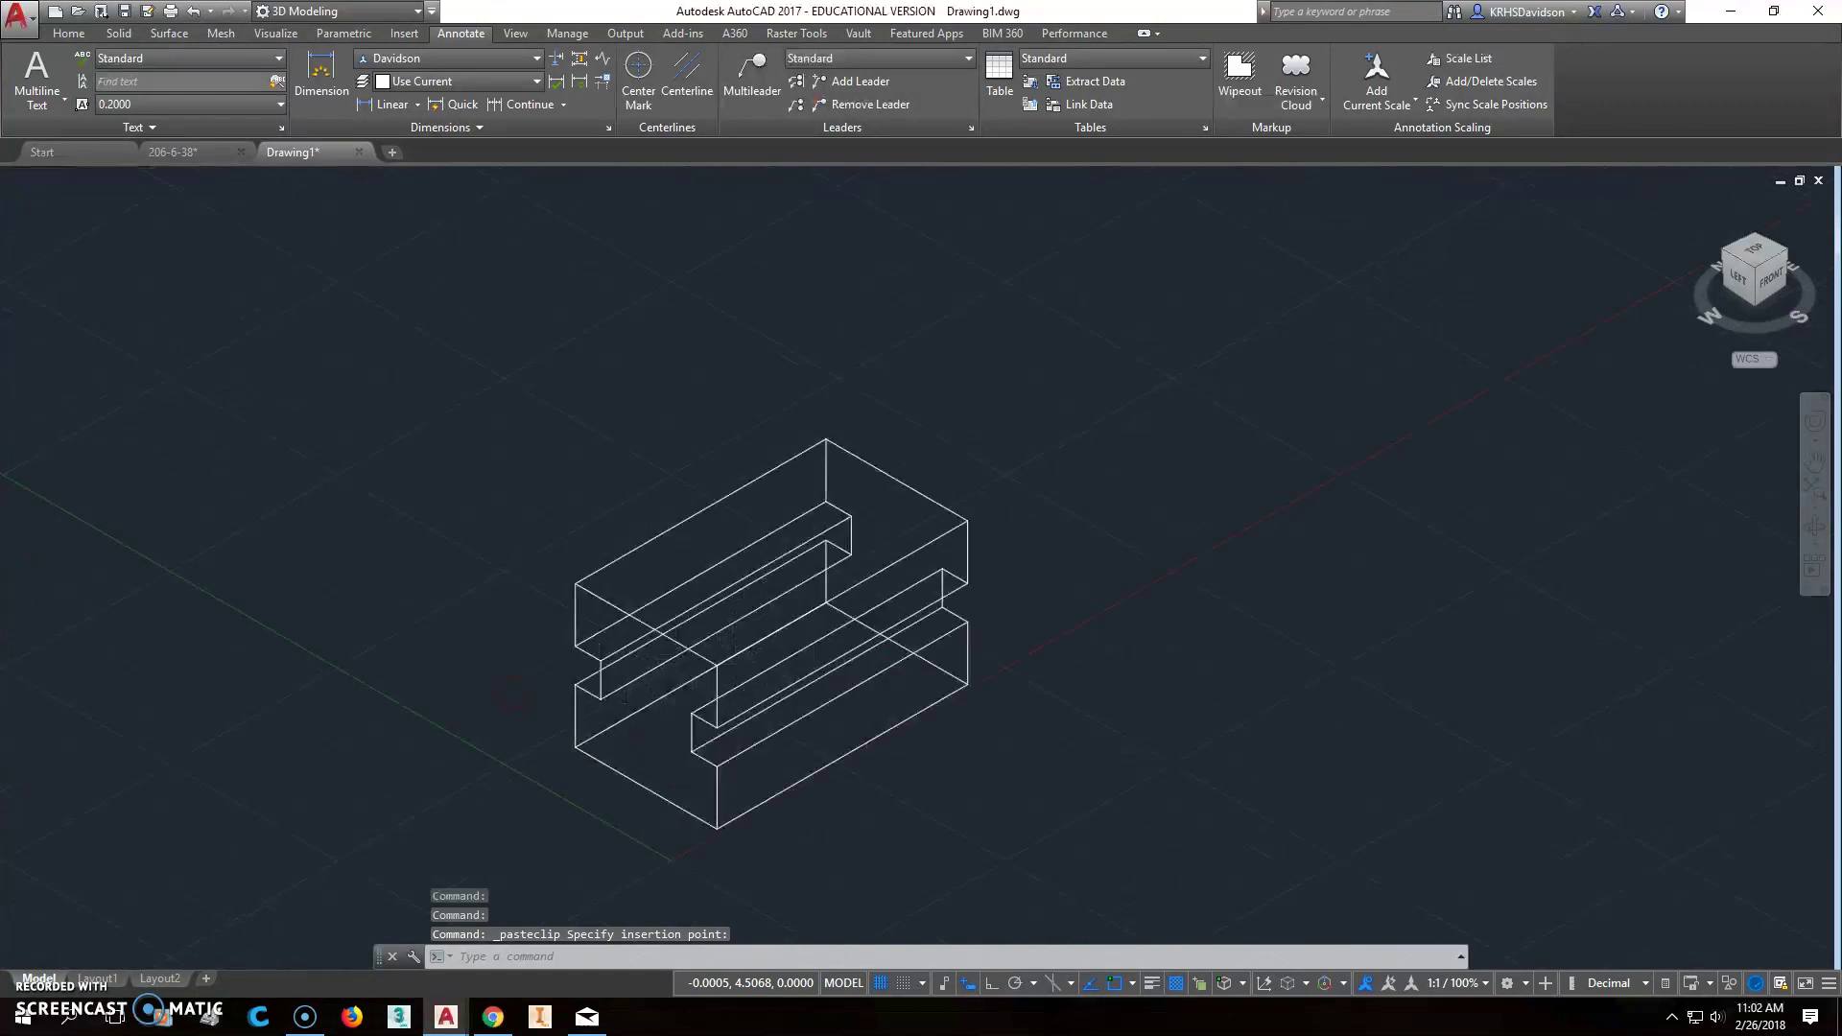
Close the original 206-6-38 drawing, saving its changes
{"action": "left_click", "coordinate": [220, 158]}
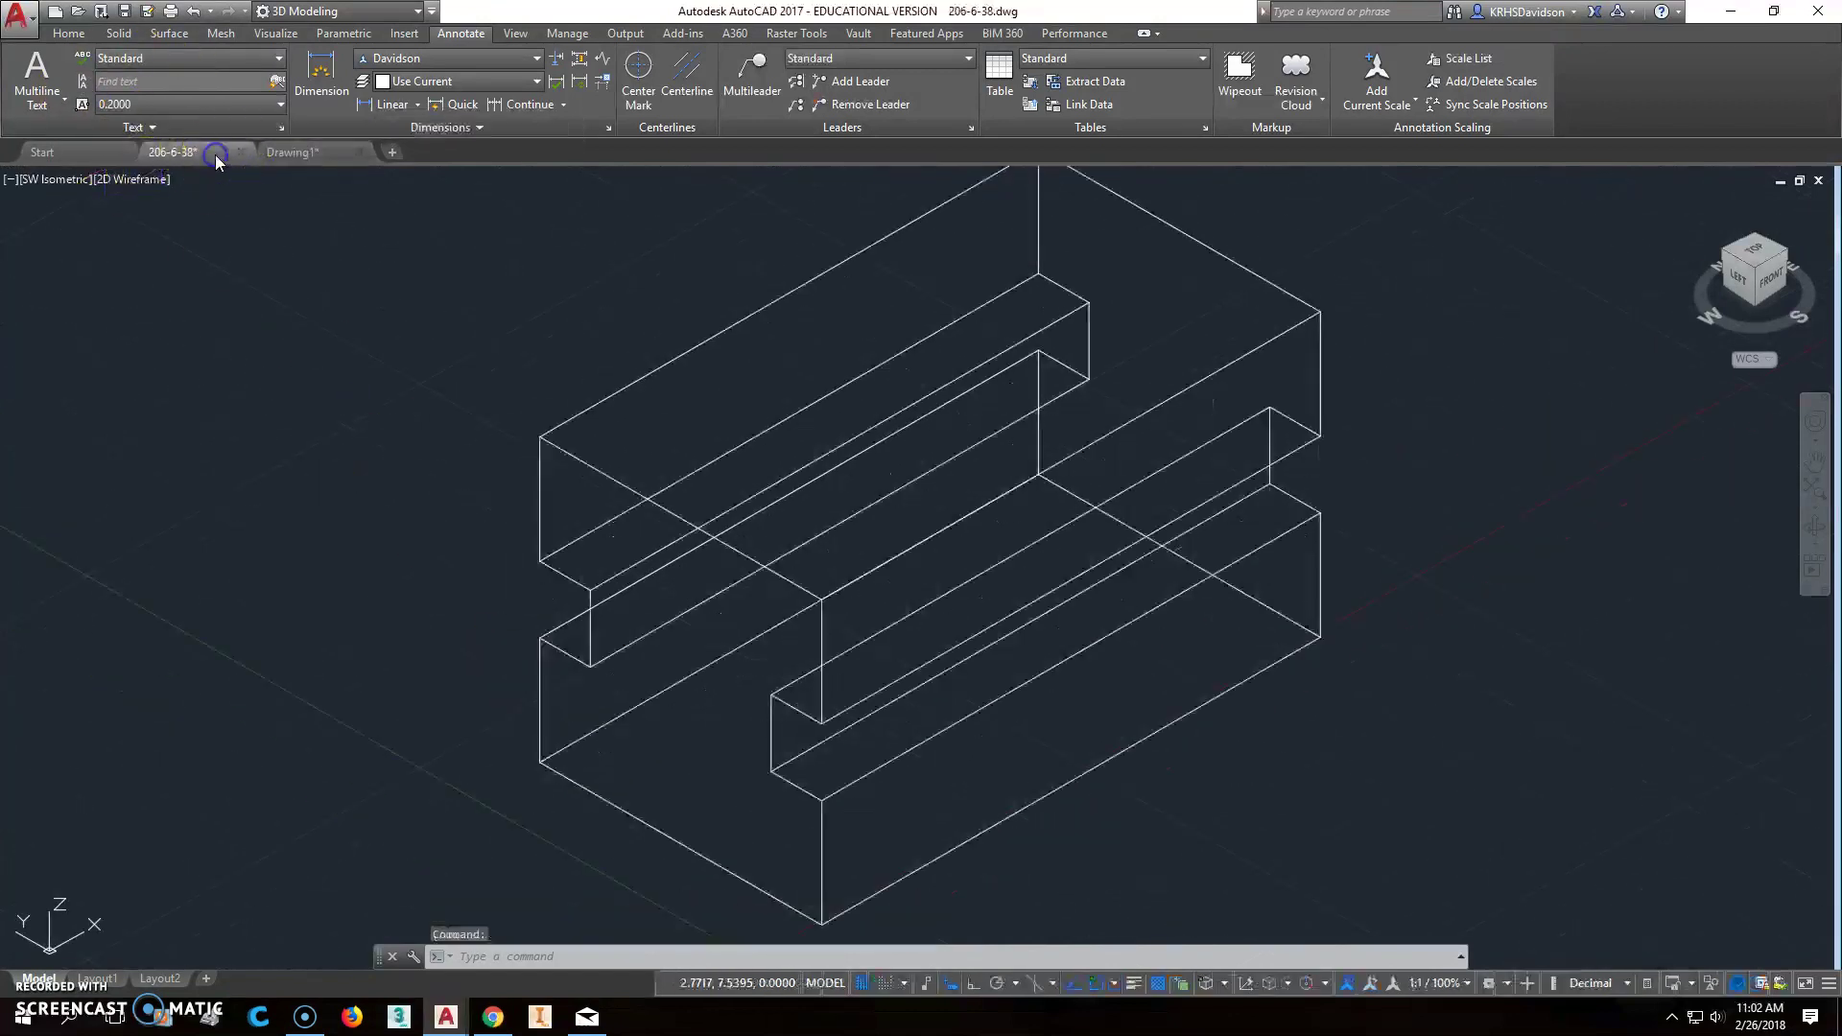
{"action": "left_click", "coordinate": [239, 153]}
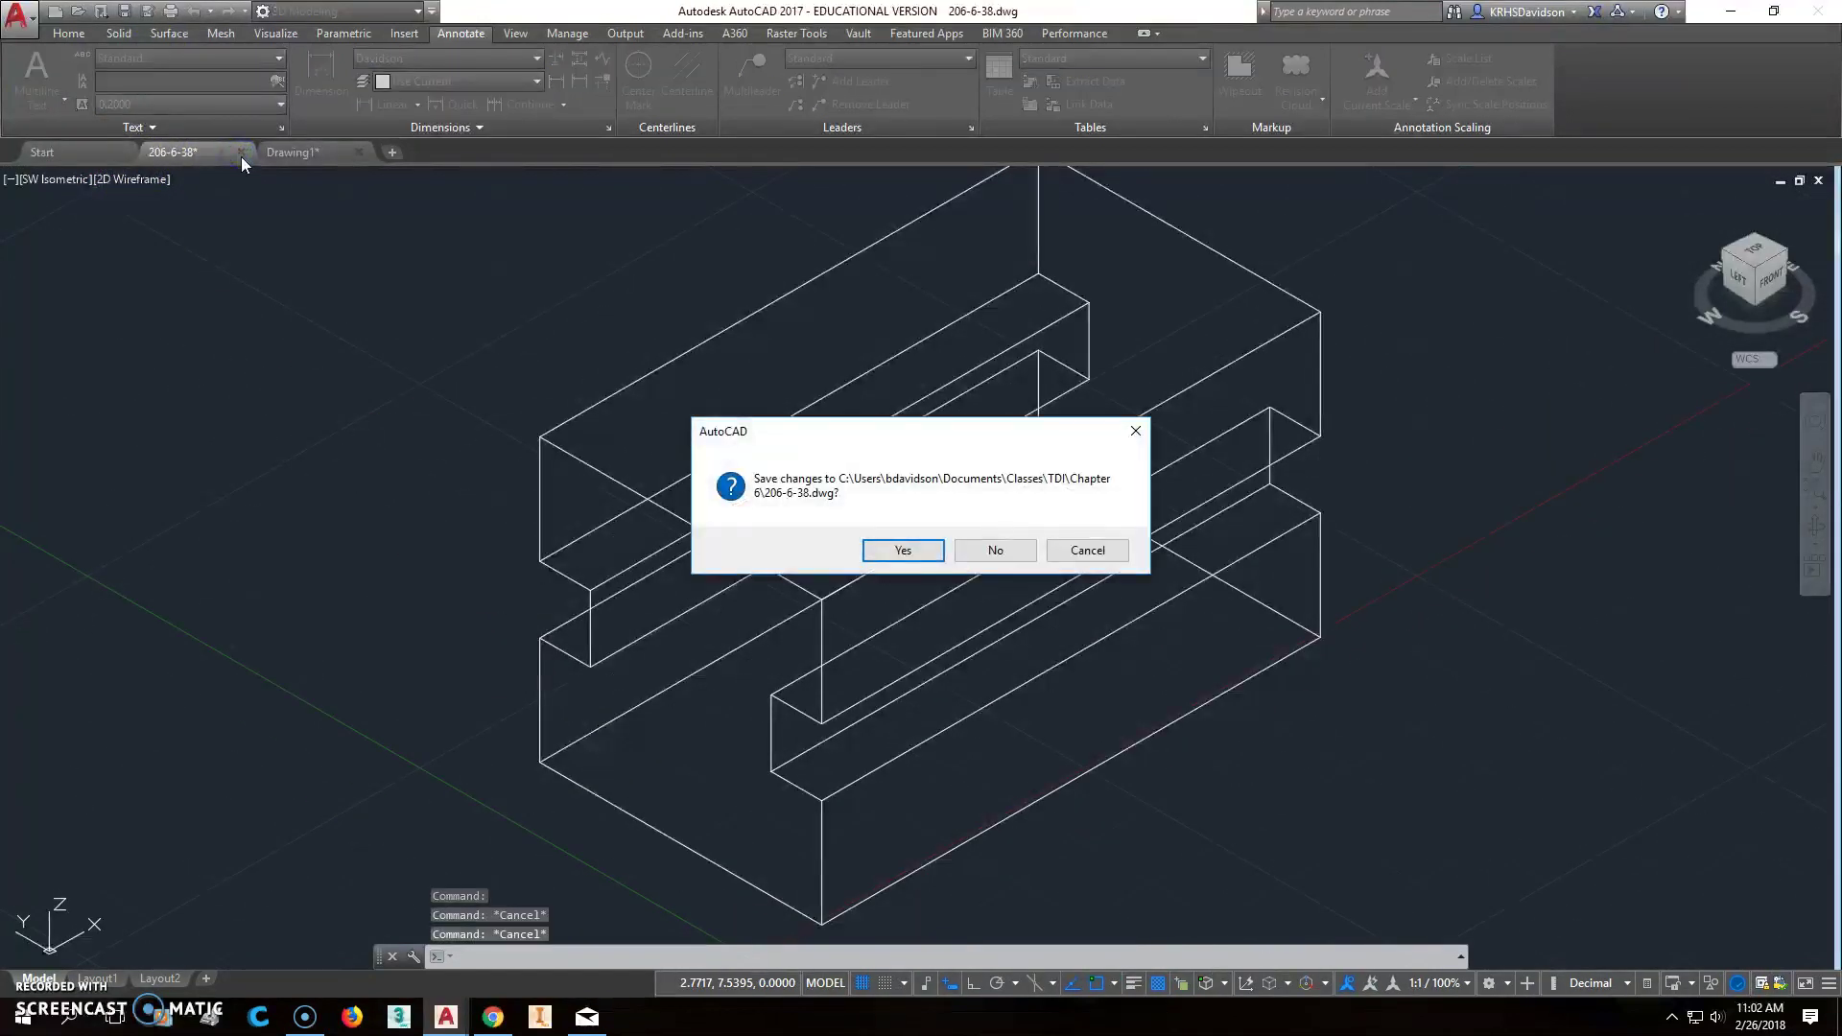
{"action": "left_click", "coordinate": [903, 551]}
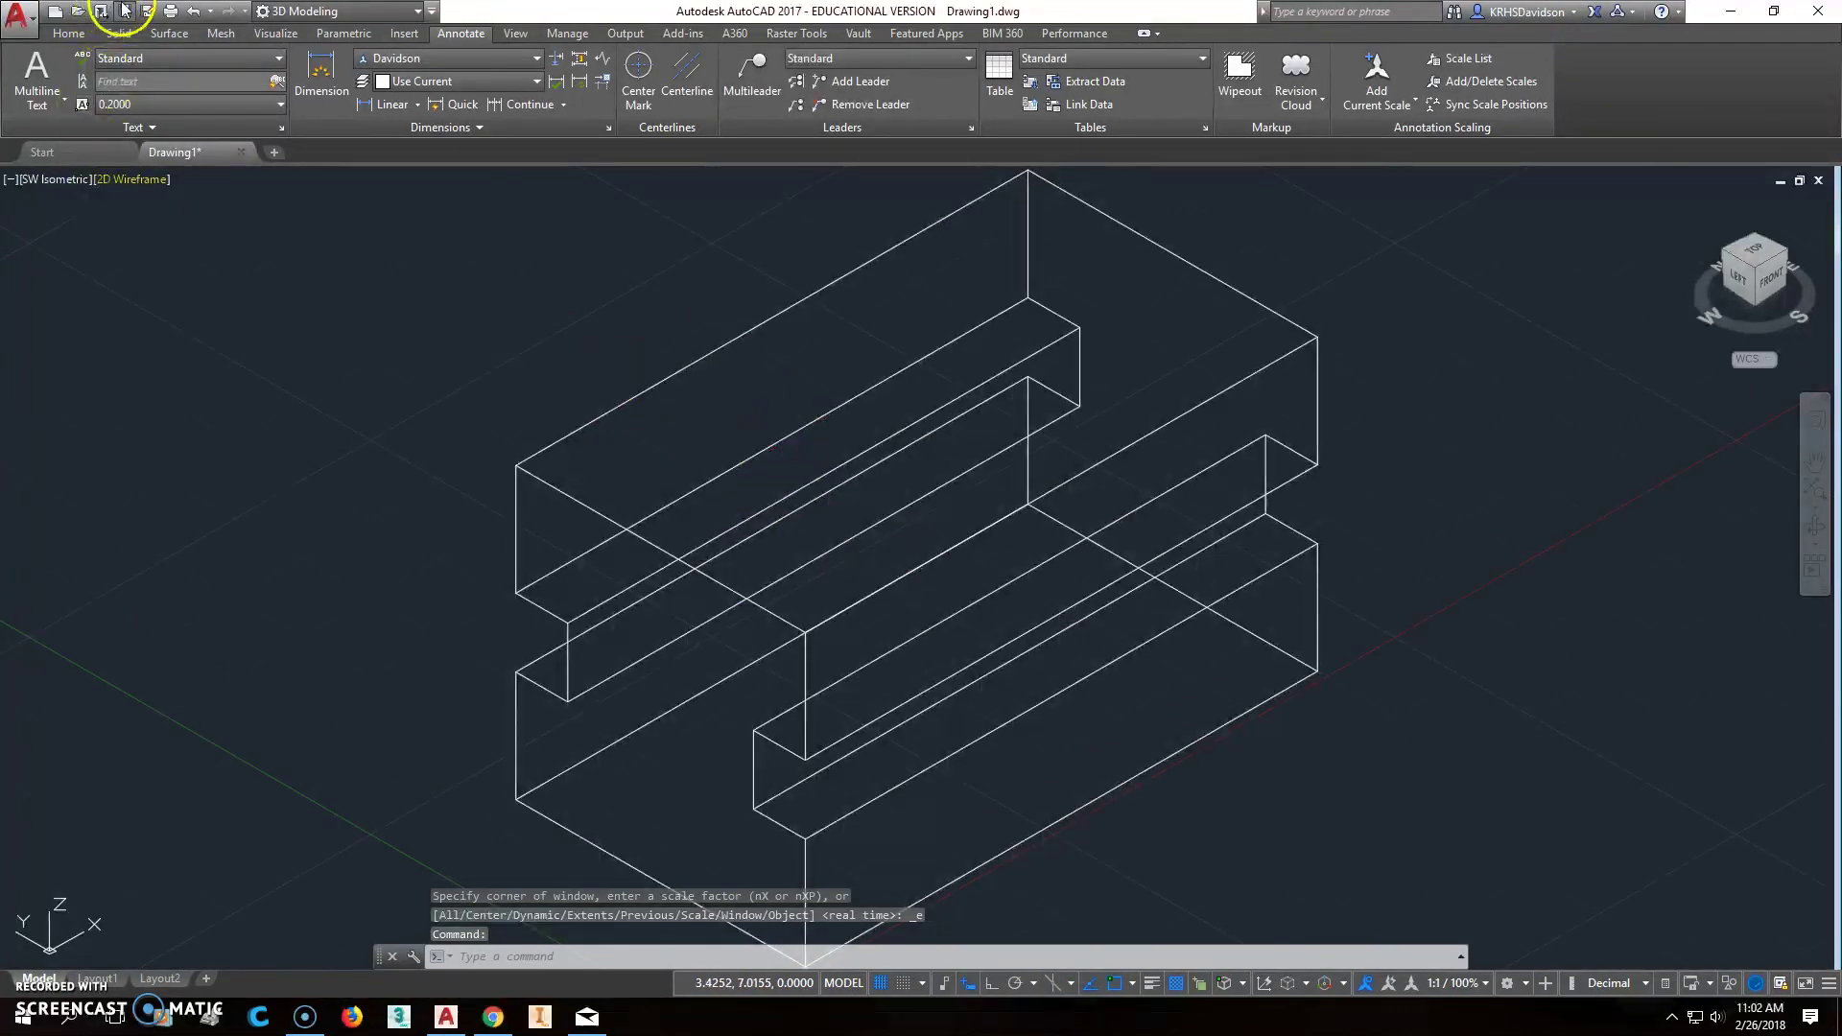
Save the new drawing as 206-6-38, replacing the existing file, and show Layout1
{"action": "left_click", "coordinate": [149, 12]}
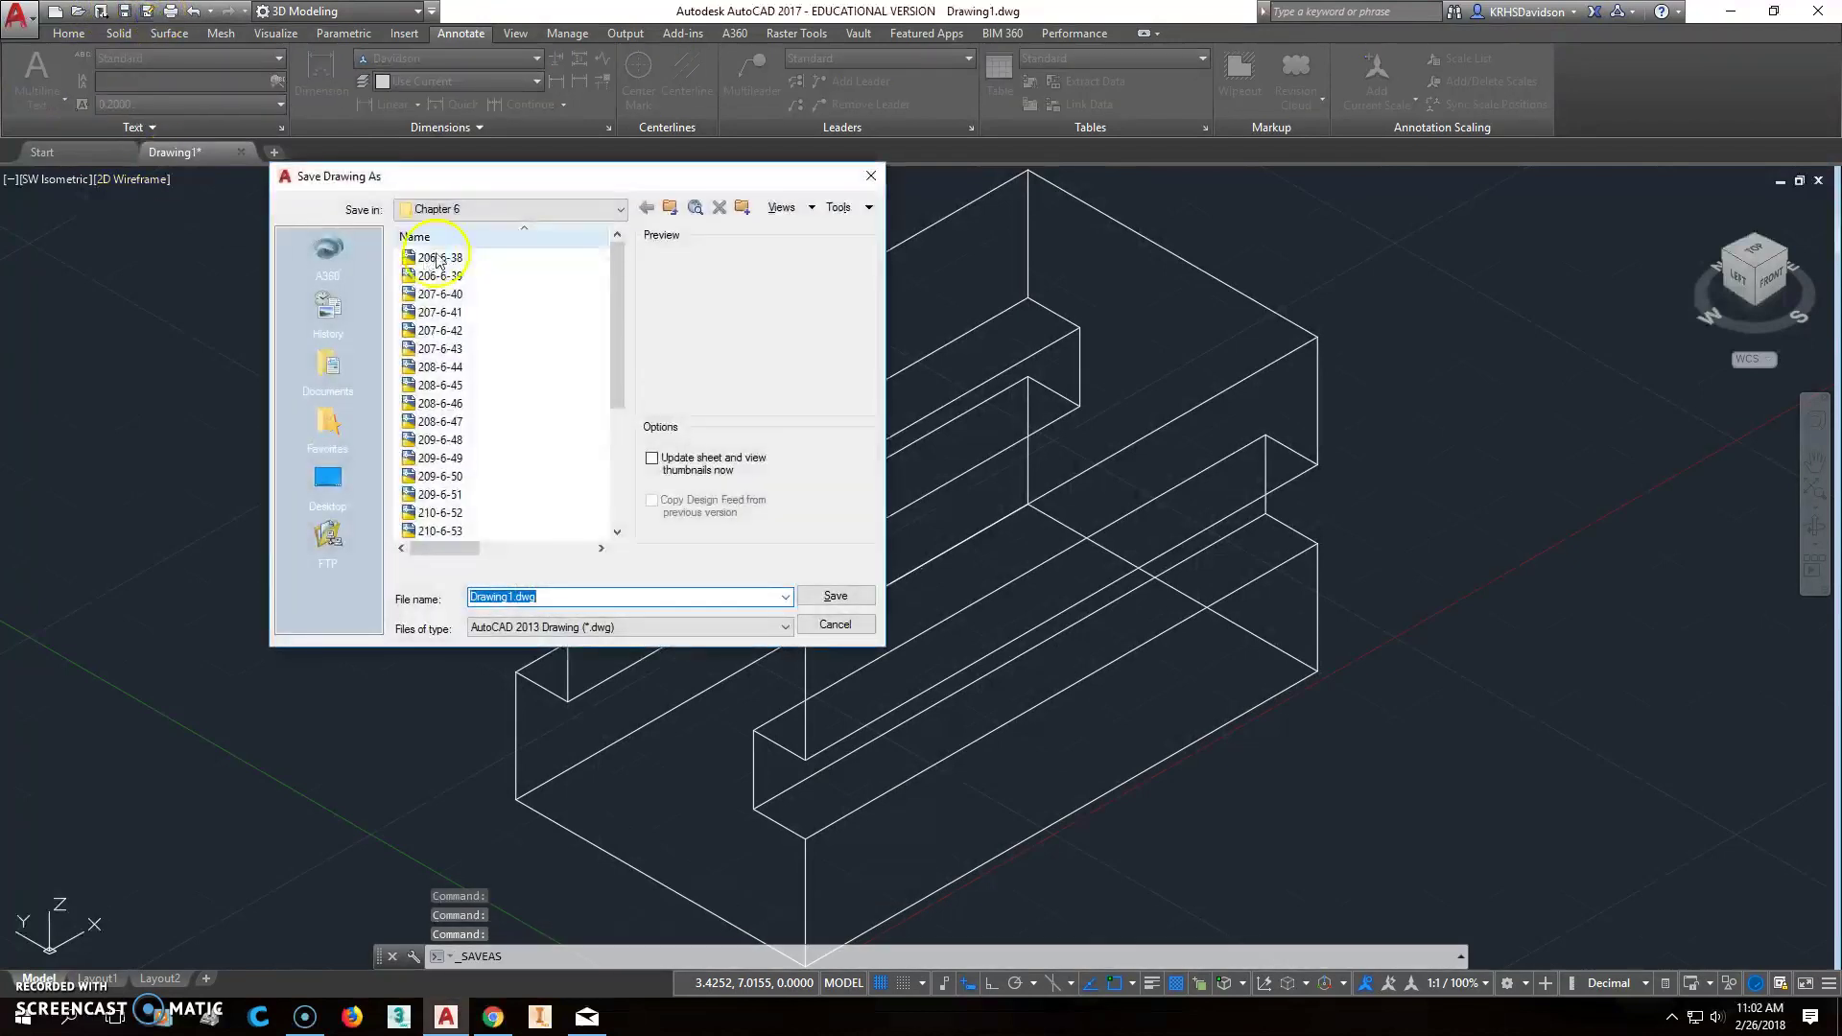
{"action": "left_click", "coordinate": [440, 257]}
{"action": "left_click", "coordinate": [848, 596]}
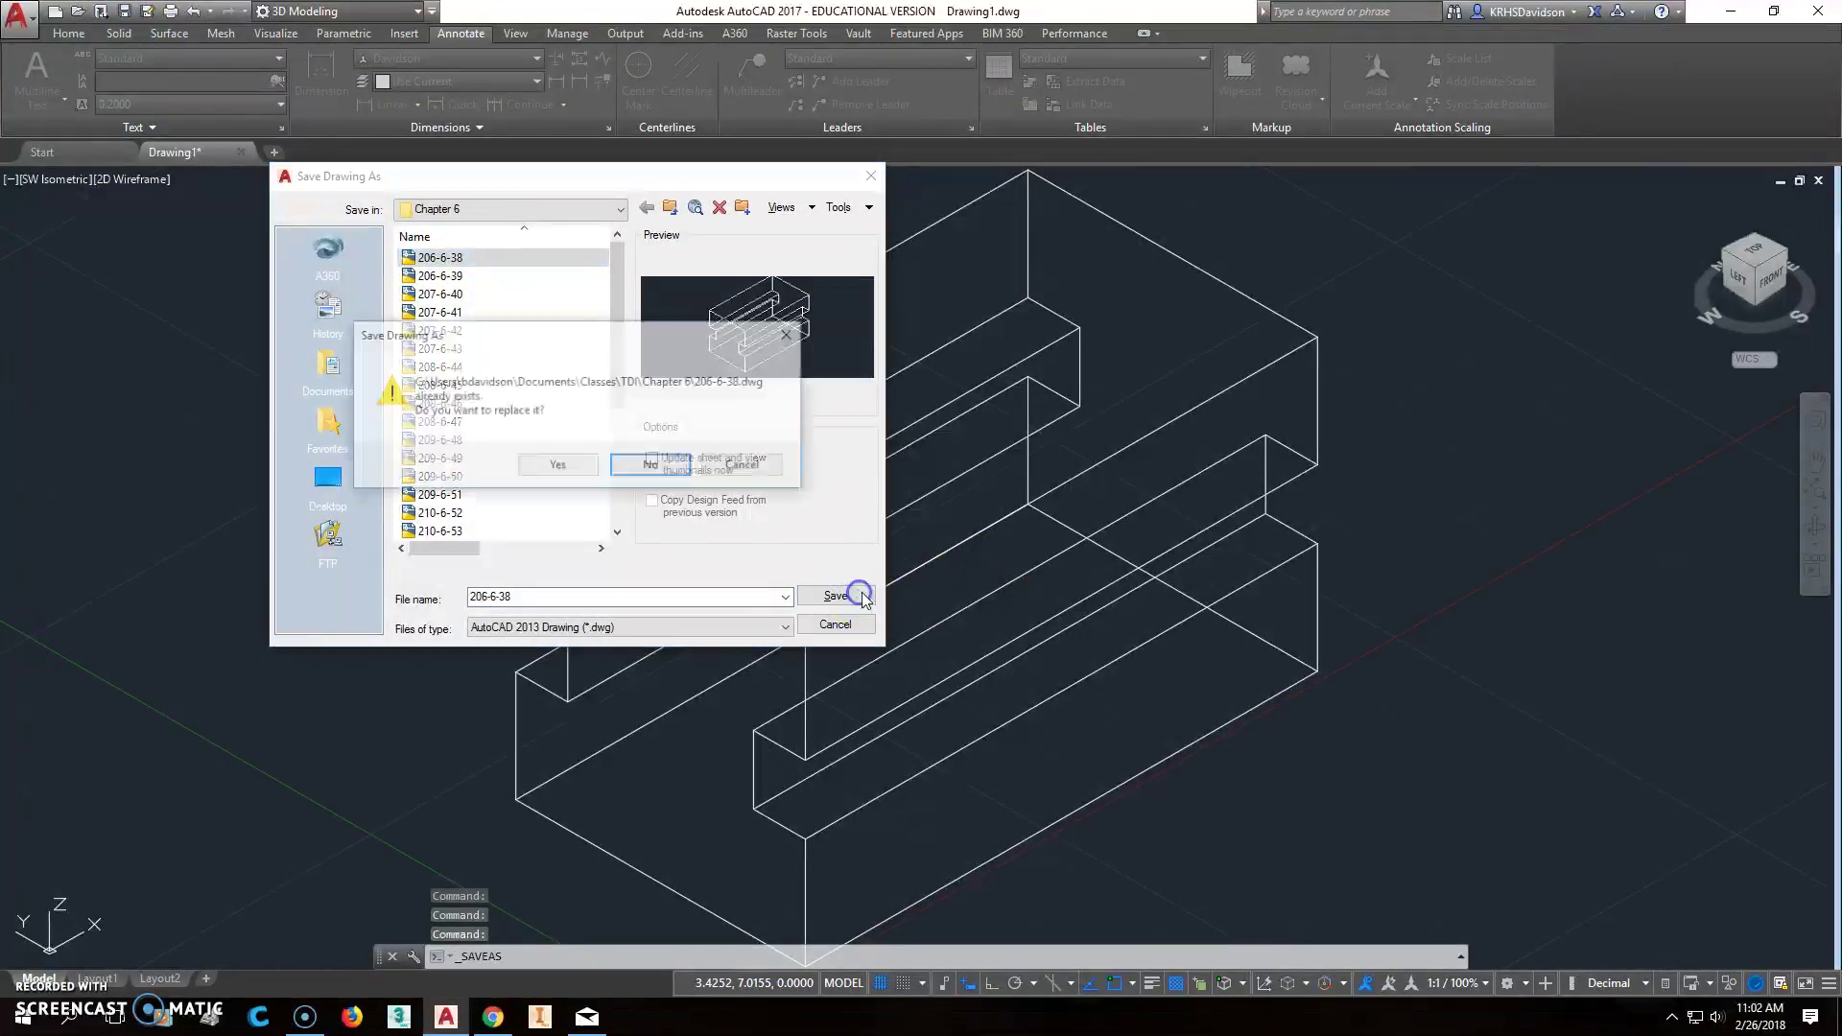
{"action": "left_click", "coordinate": [560, 467]}
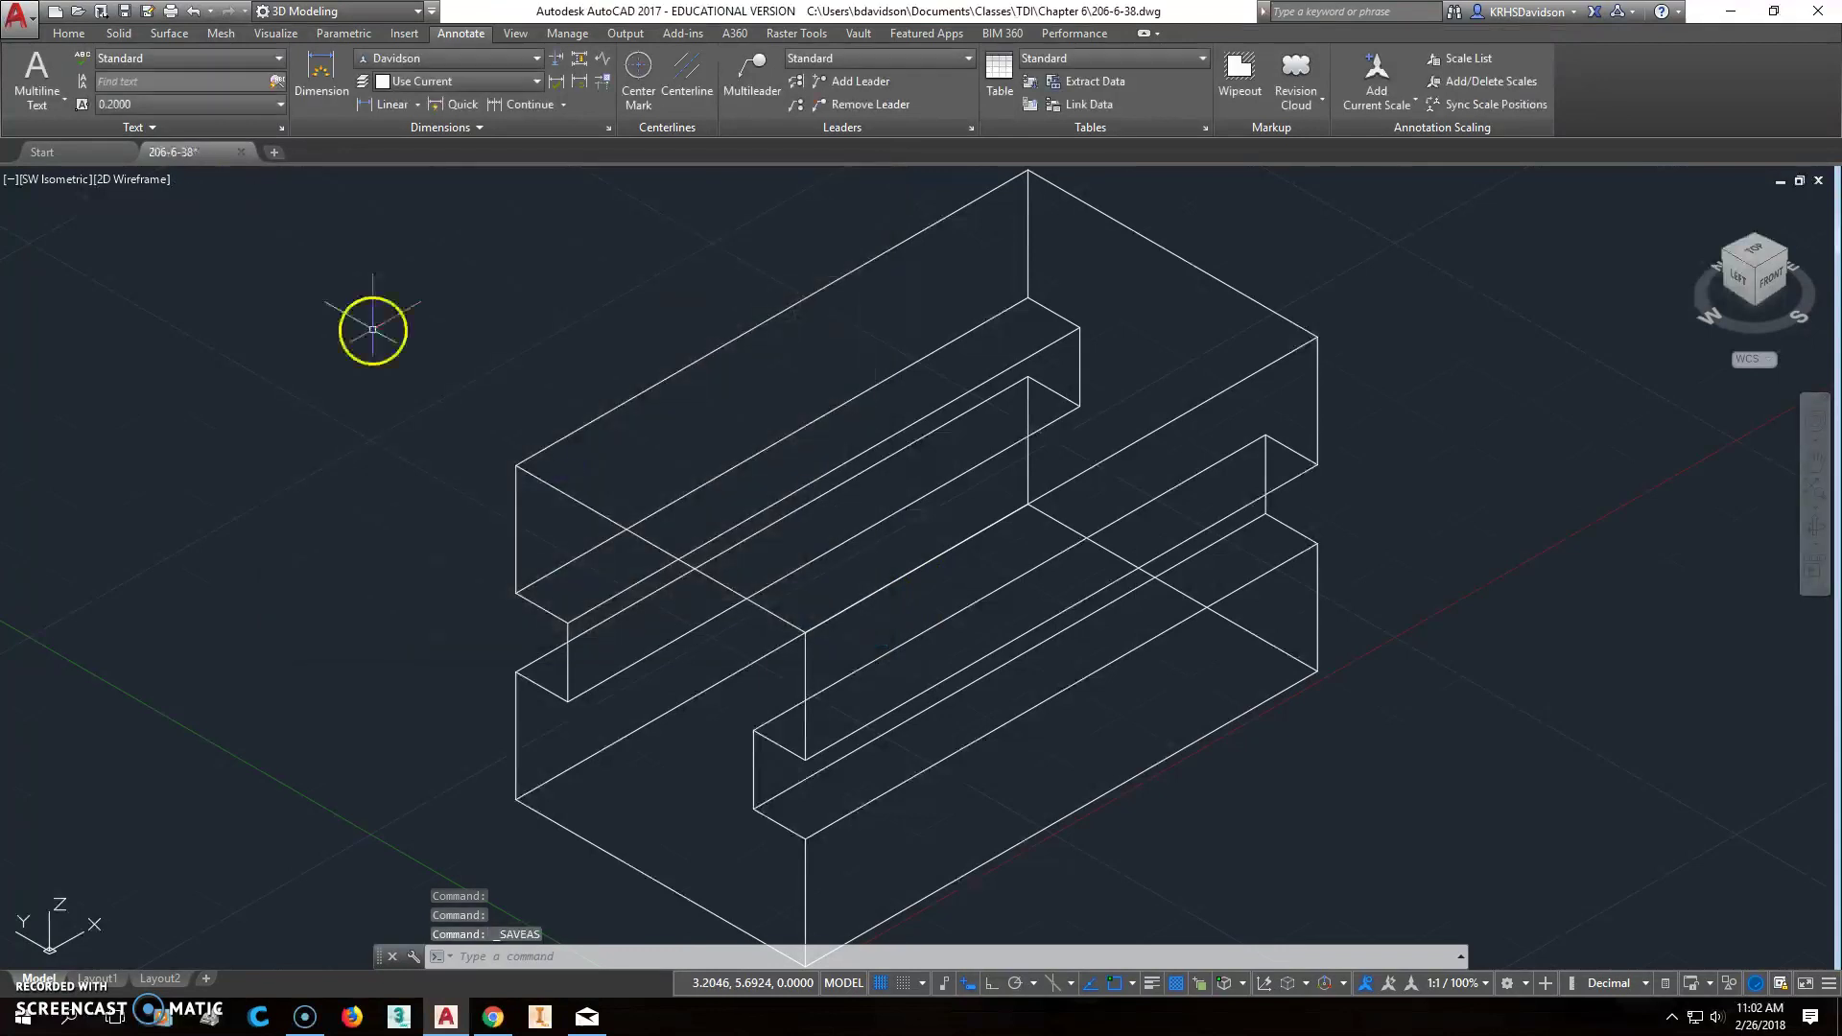
{"action": "left_click", "coordinate": [97, 978]}
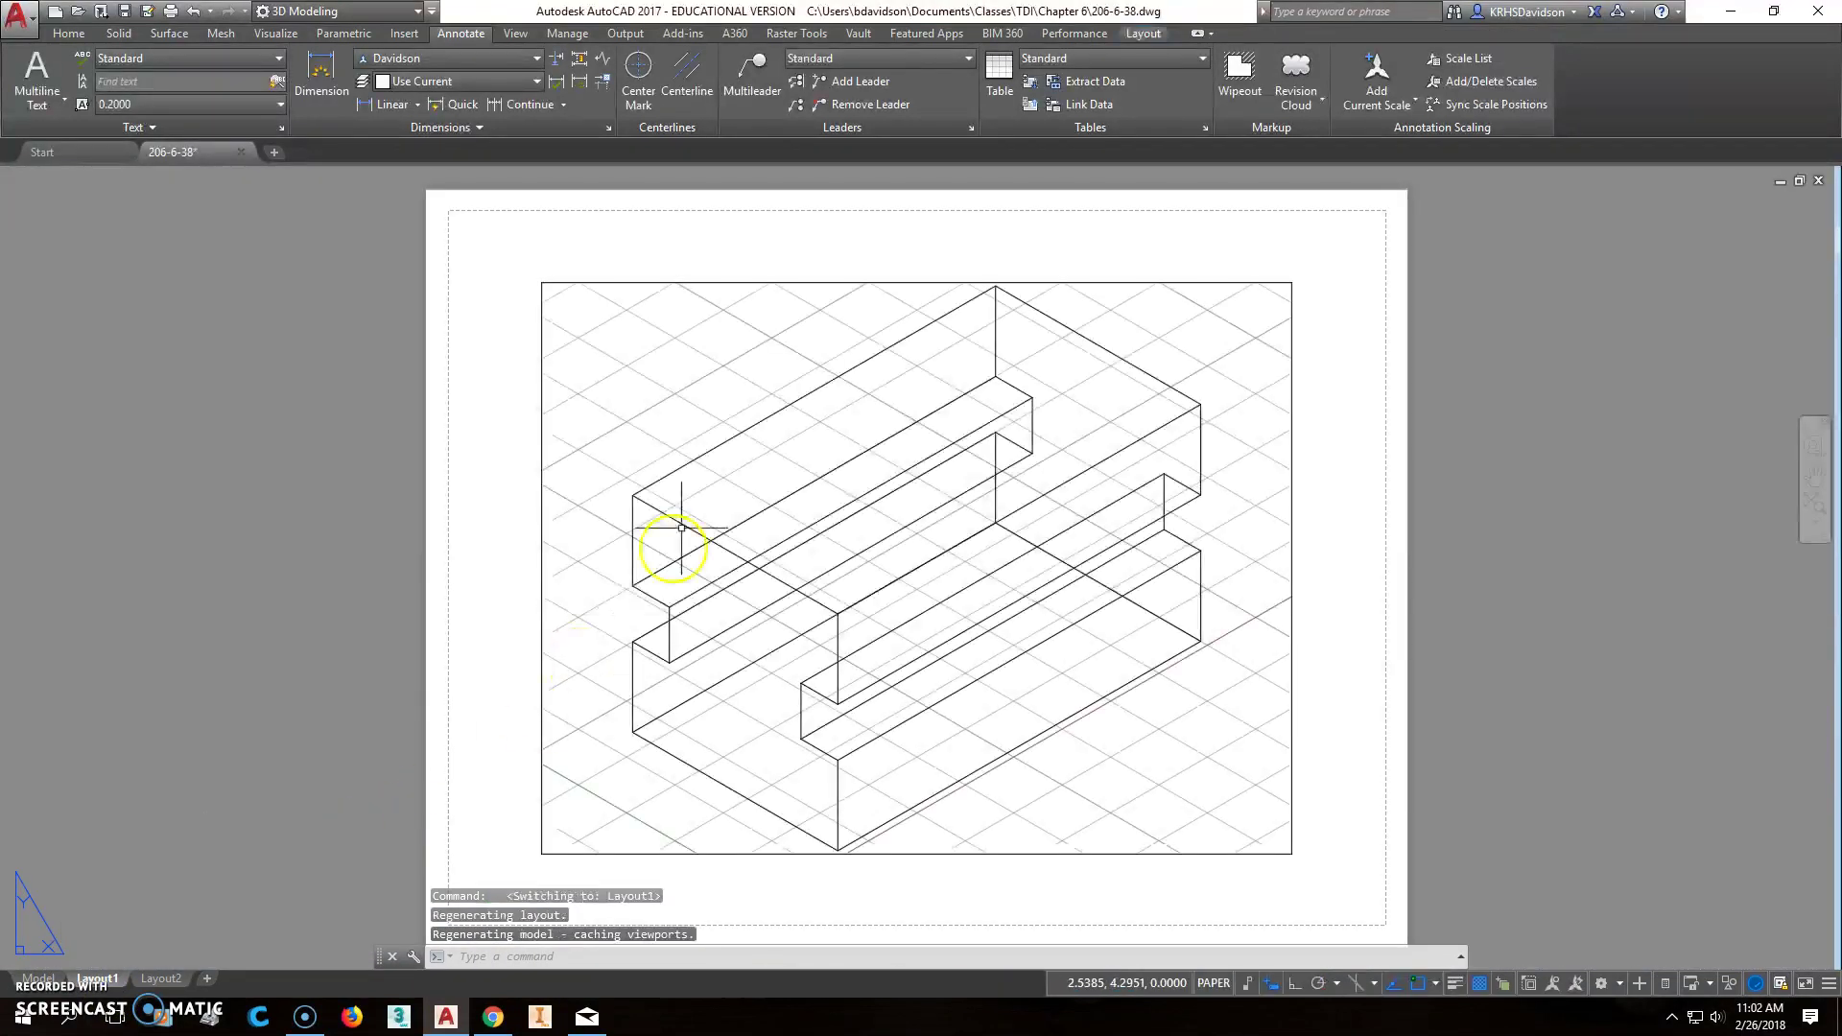
Delete Layout1's existing viewport and start a base view from model space
{"action": "left_click", "coordinate": [768, 282]}
{"action": "key", "text": "Delete"}
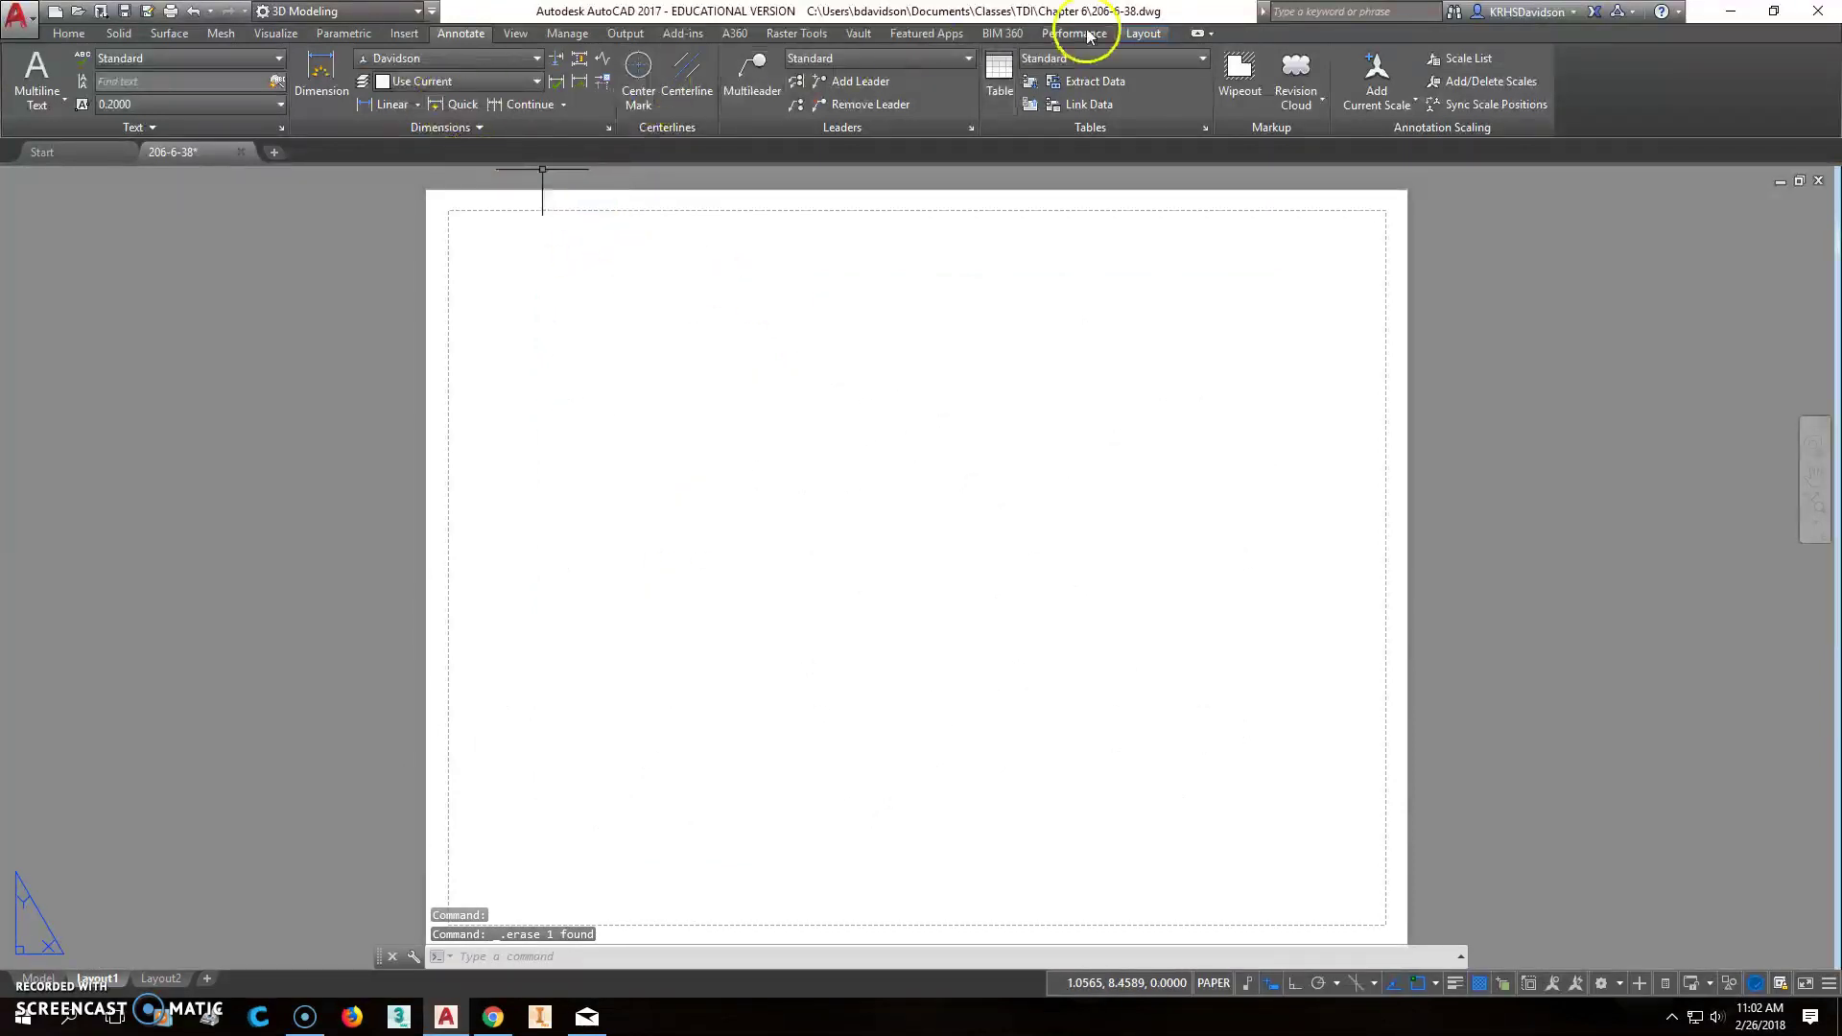
{"action": "left_click", "coordinate": [1143, 33]}
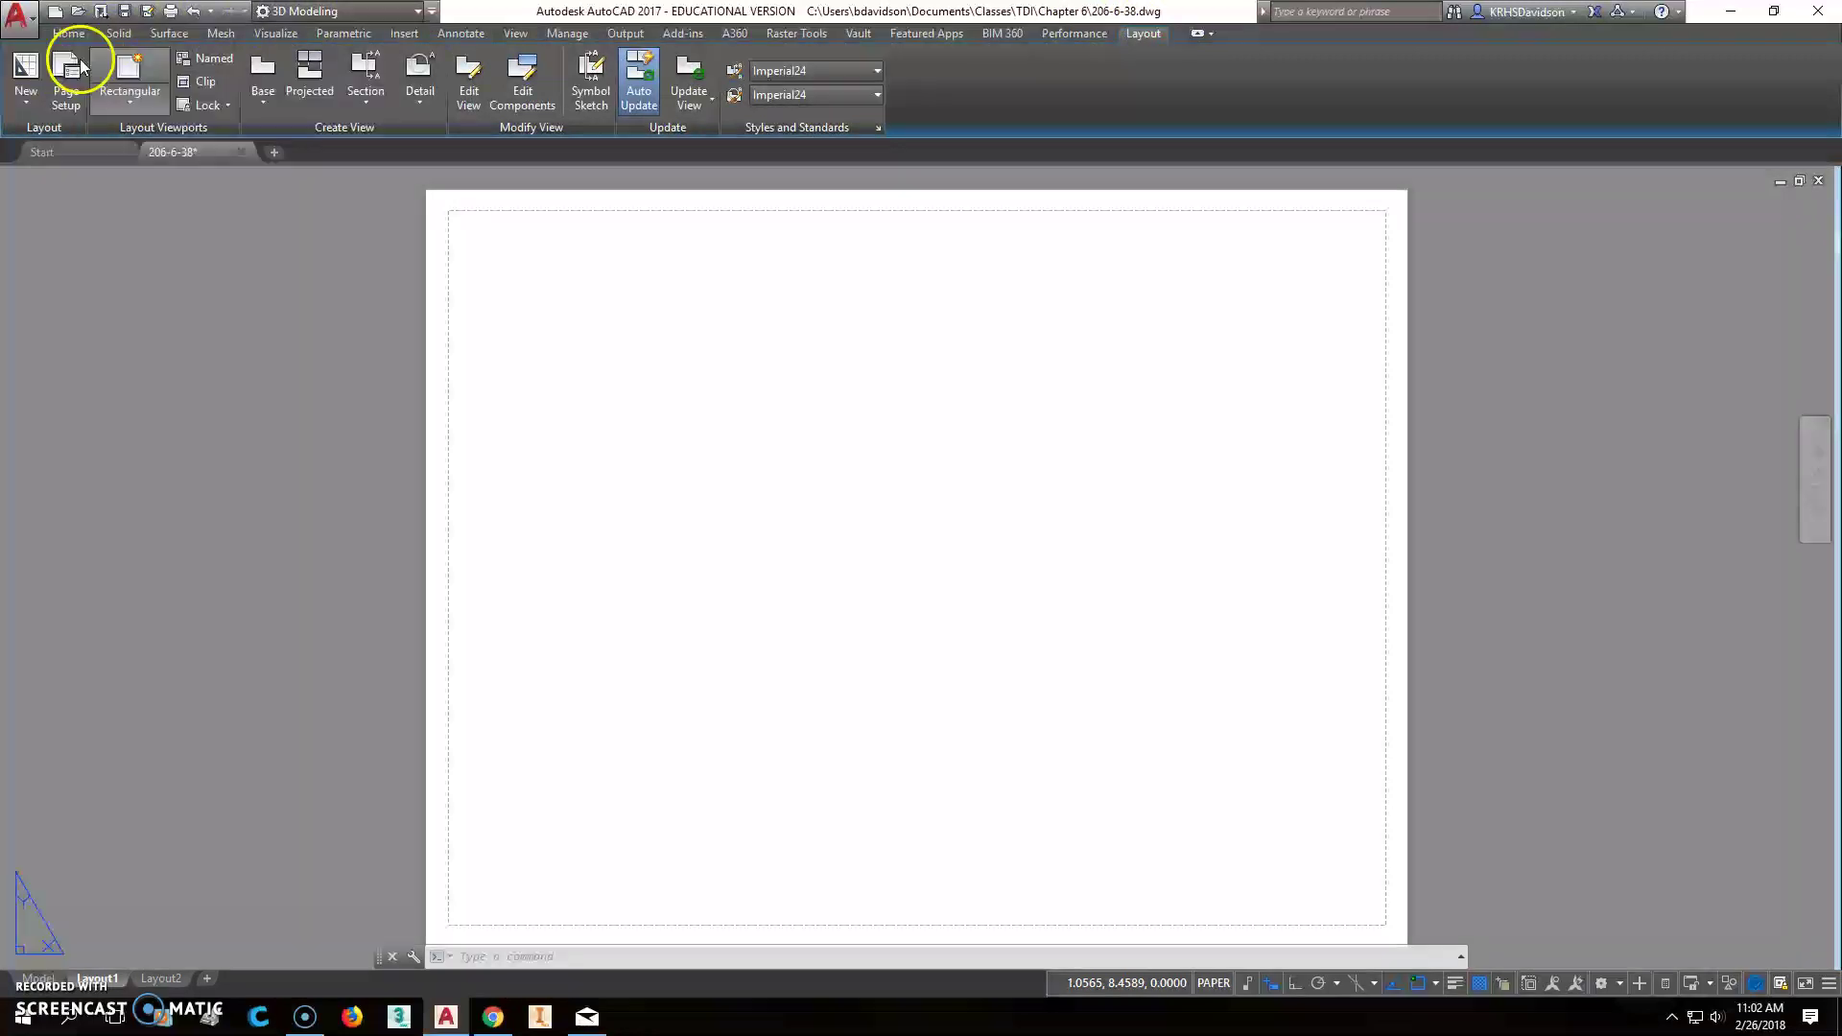
{"action": "left_click", "coordinate": [262, 70]}
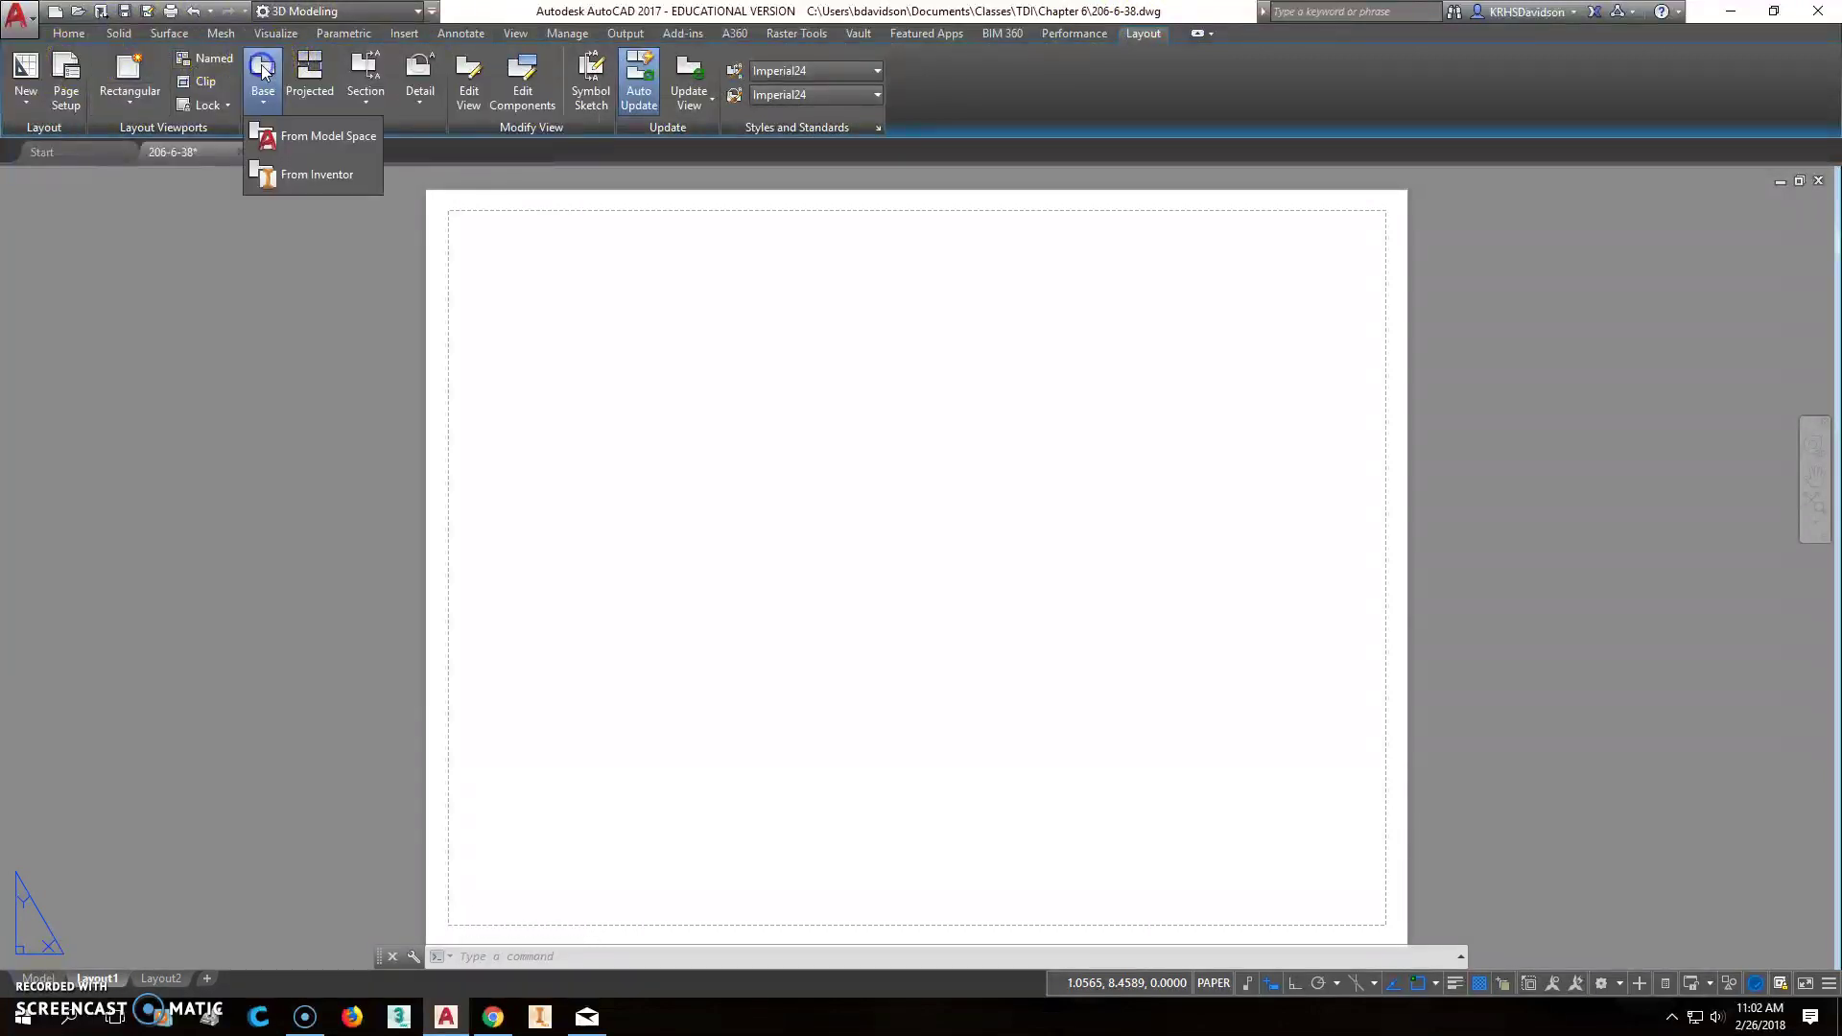
{"action": "left_click", "coordinate": [280, 130]}
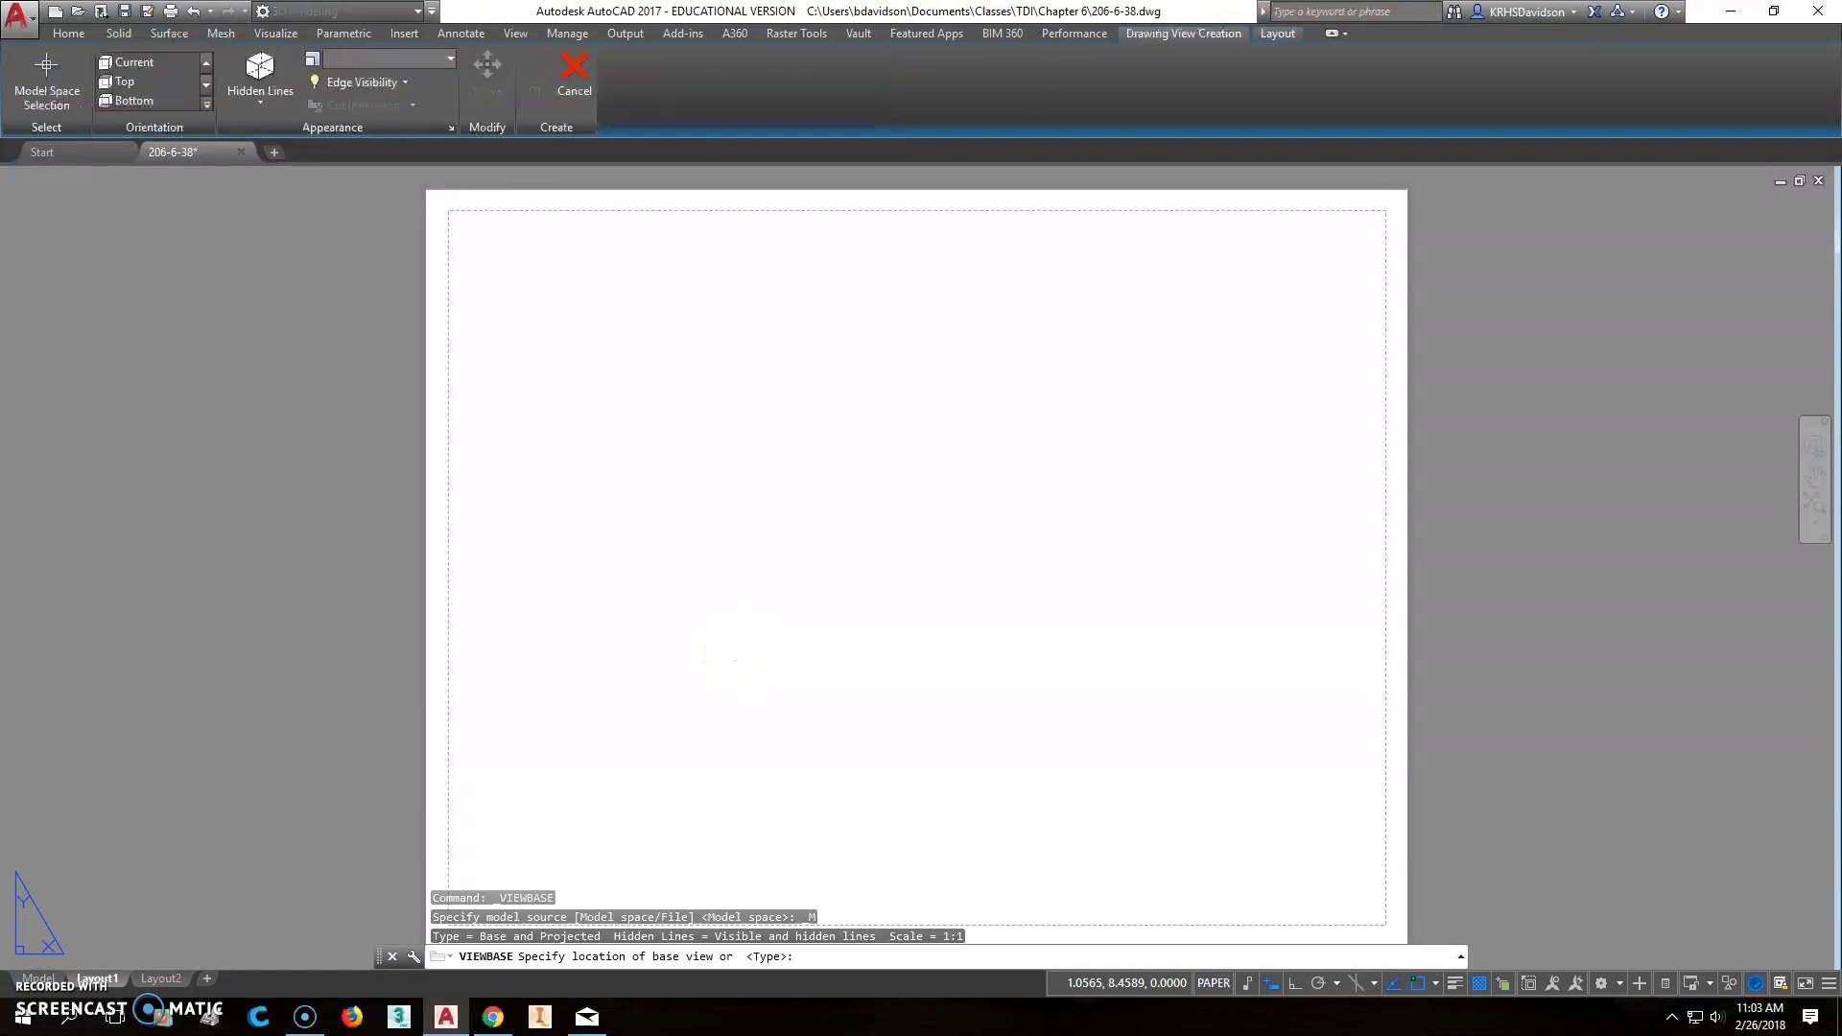
Place the front base view in the lower left of the Layout1 sheet
{"action": "left_click", "coordinate": [734, 719]}
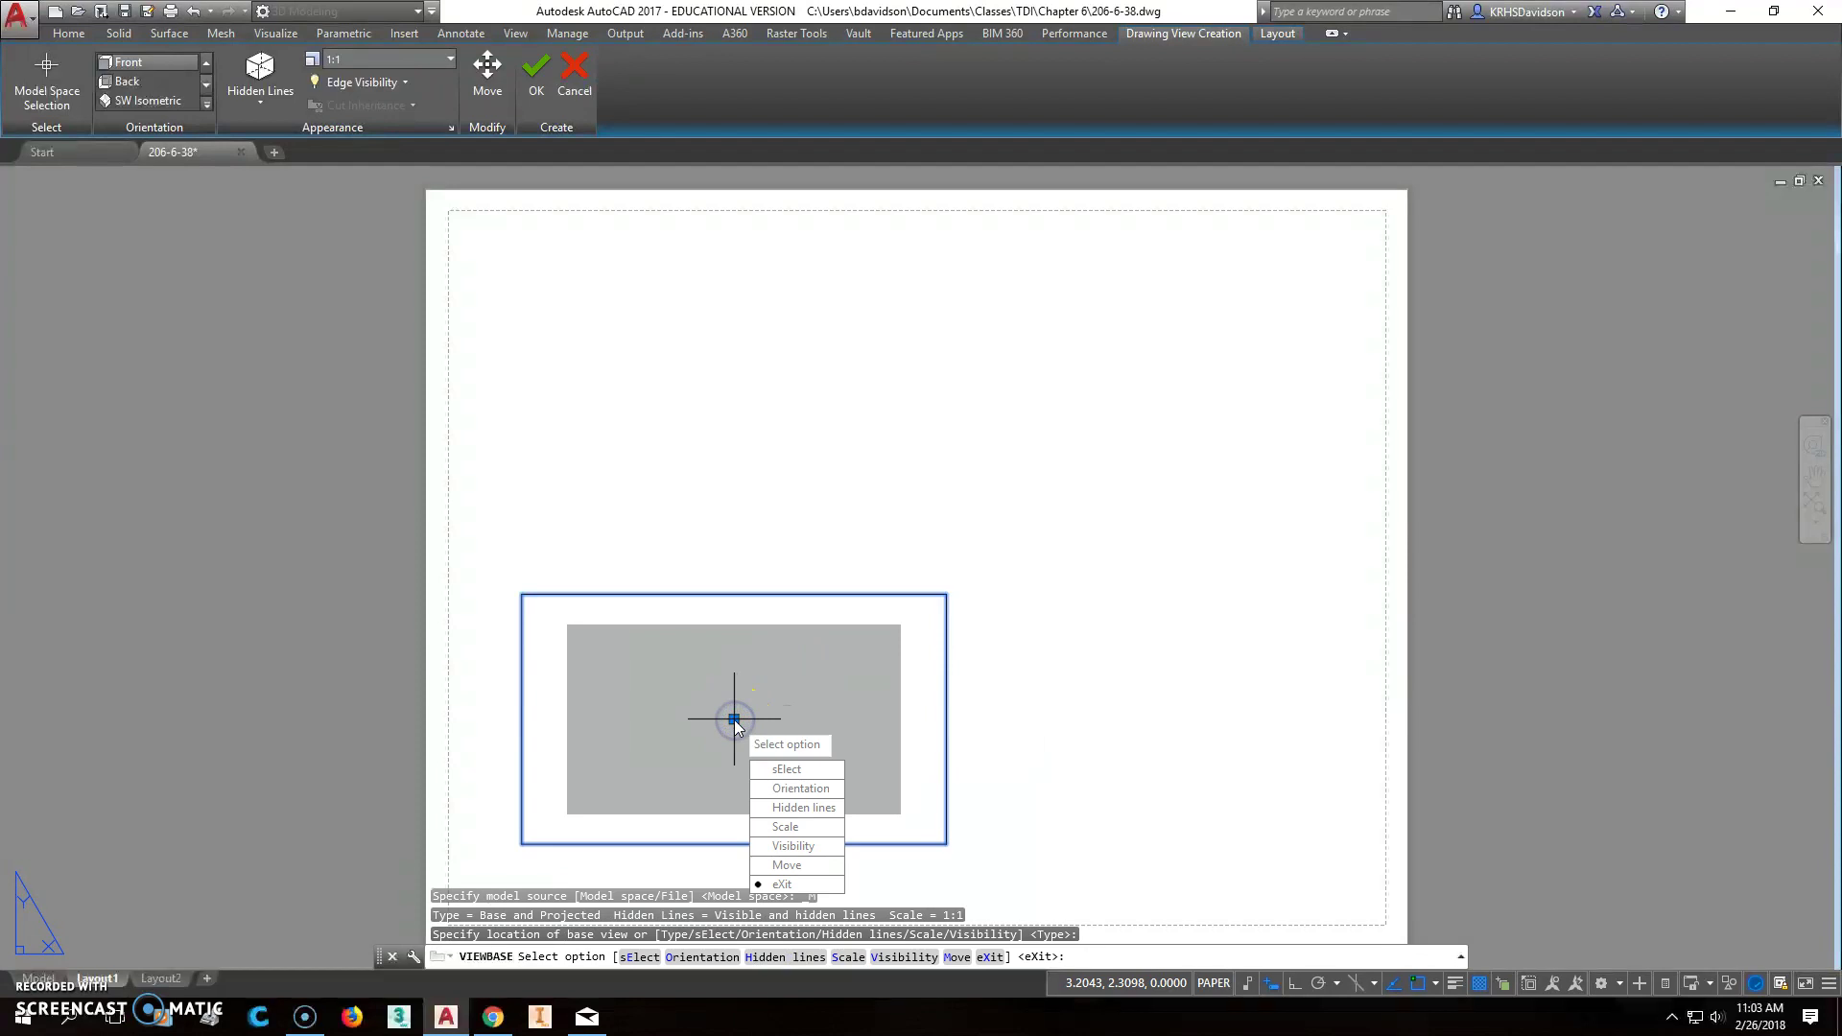
{"action": "right_click", "coordinate": [734, 719]}
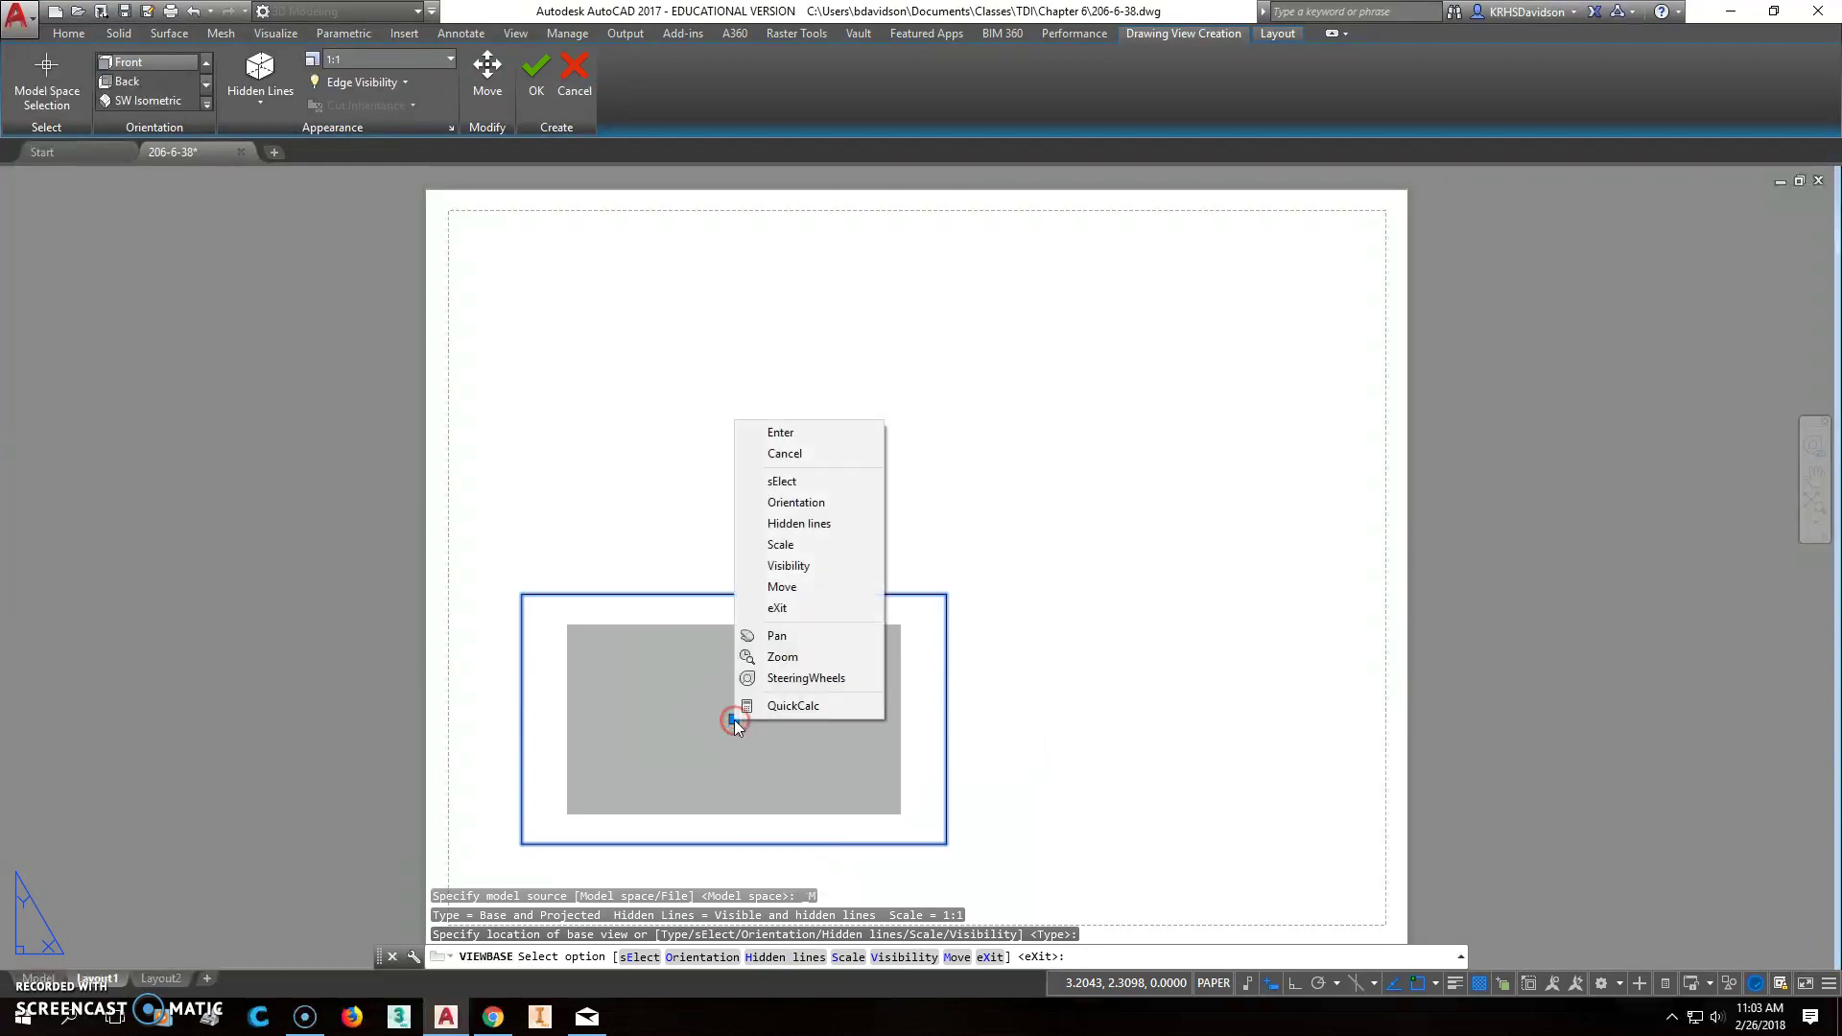
{"action": "left_click", "coordinate": [803, 440]}
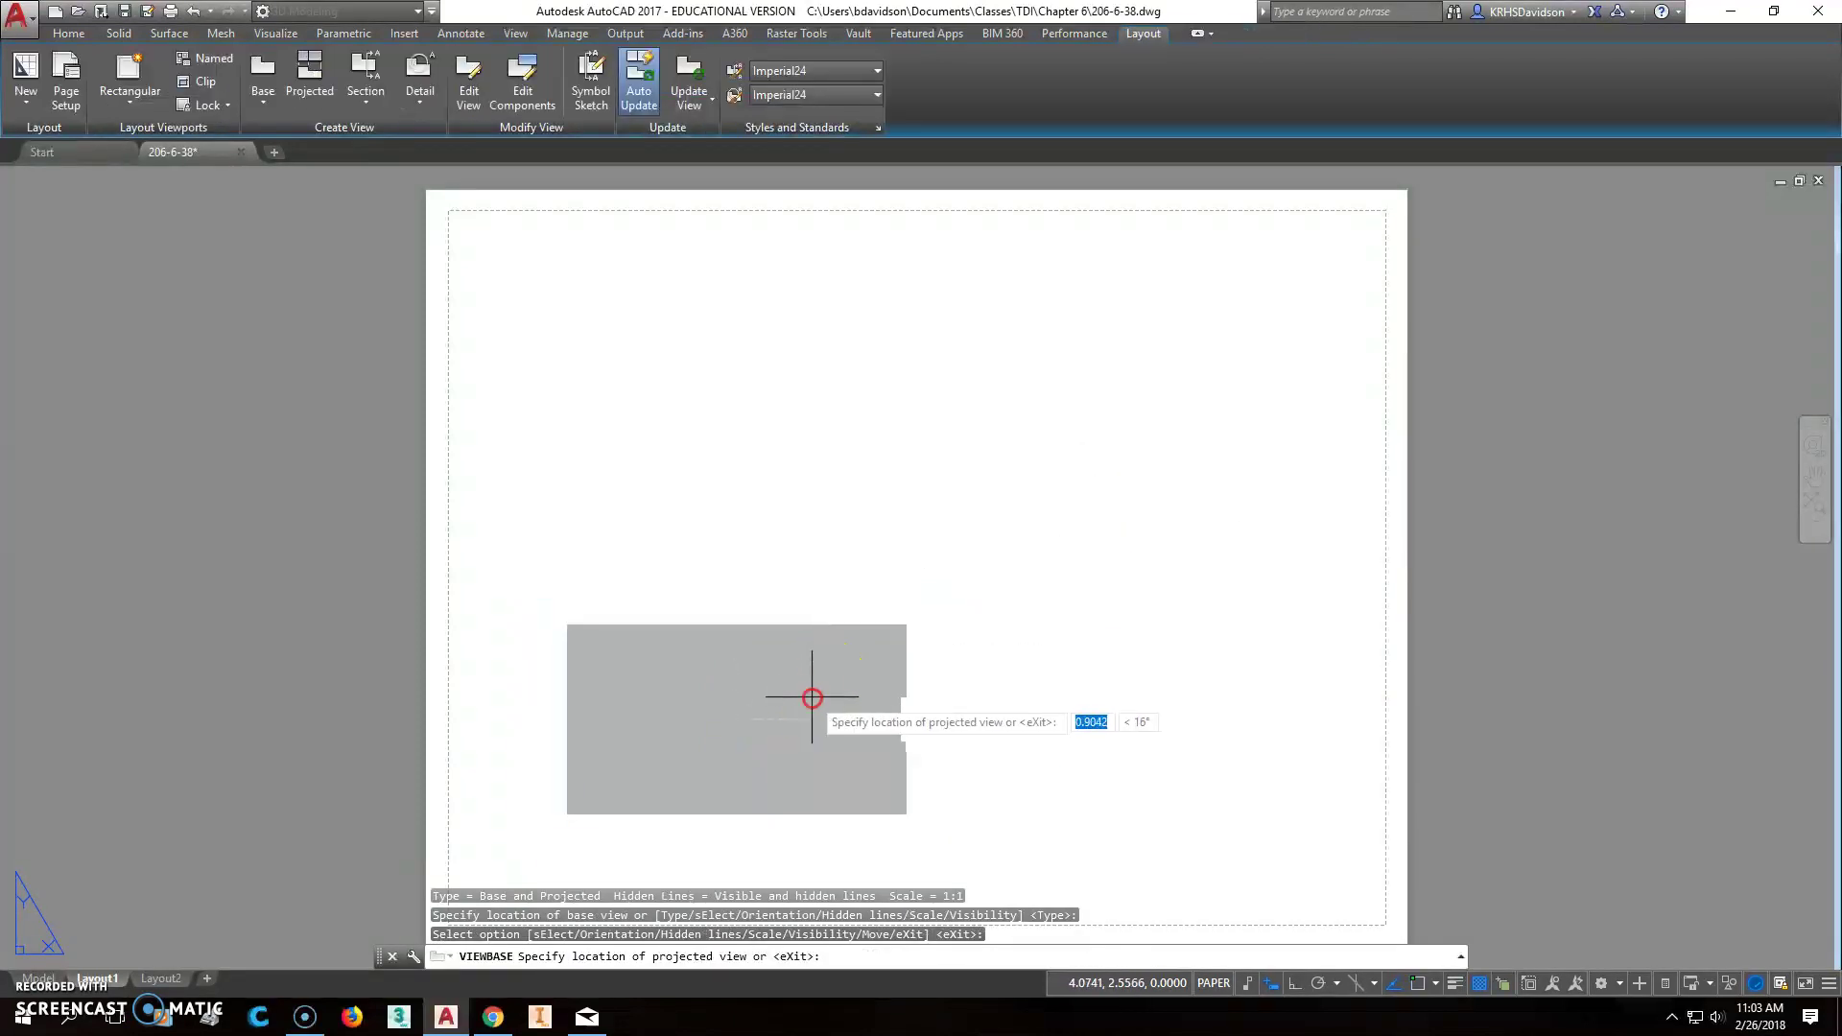
{"action": "key", "text": "Return"}
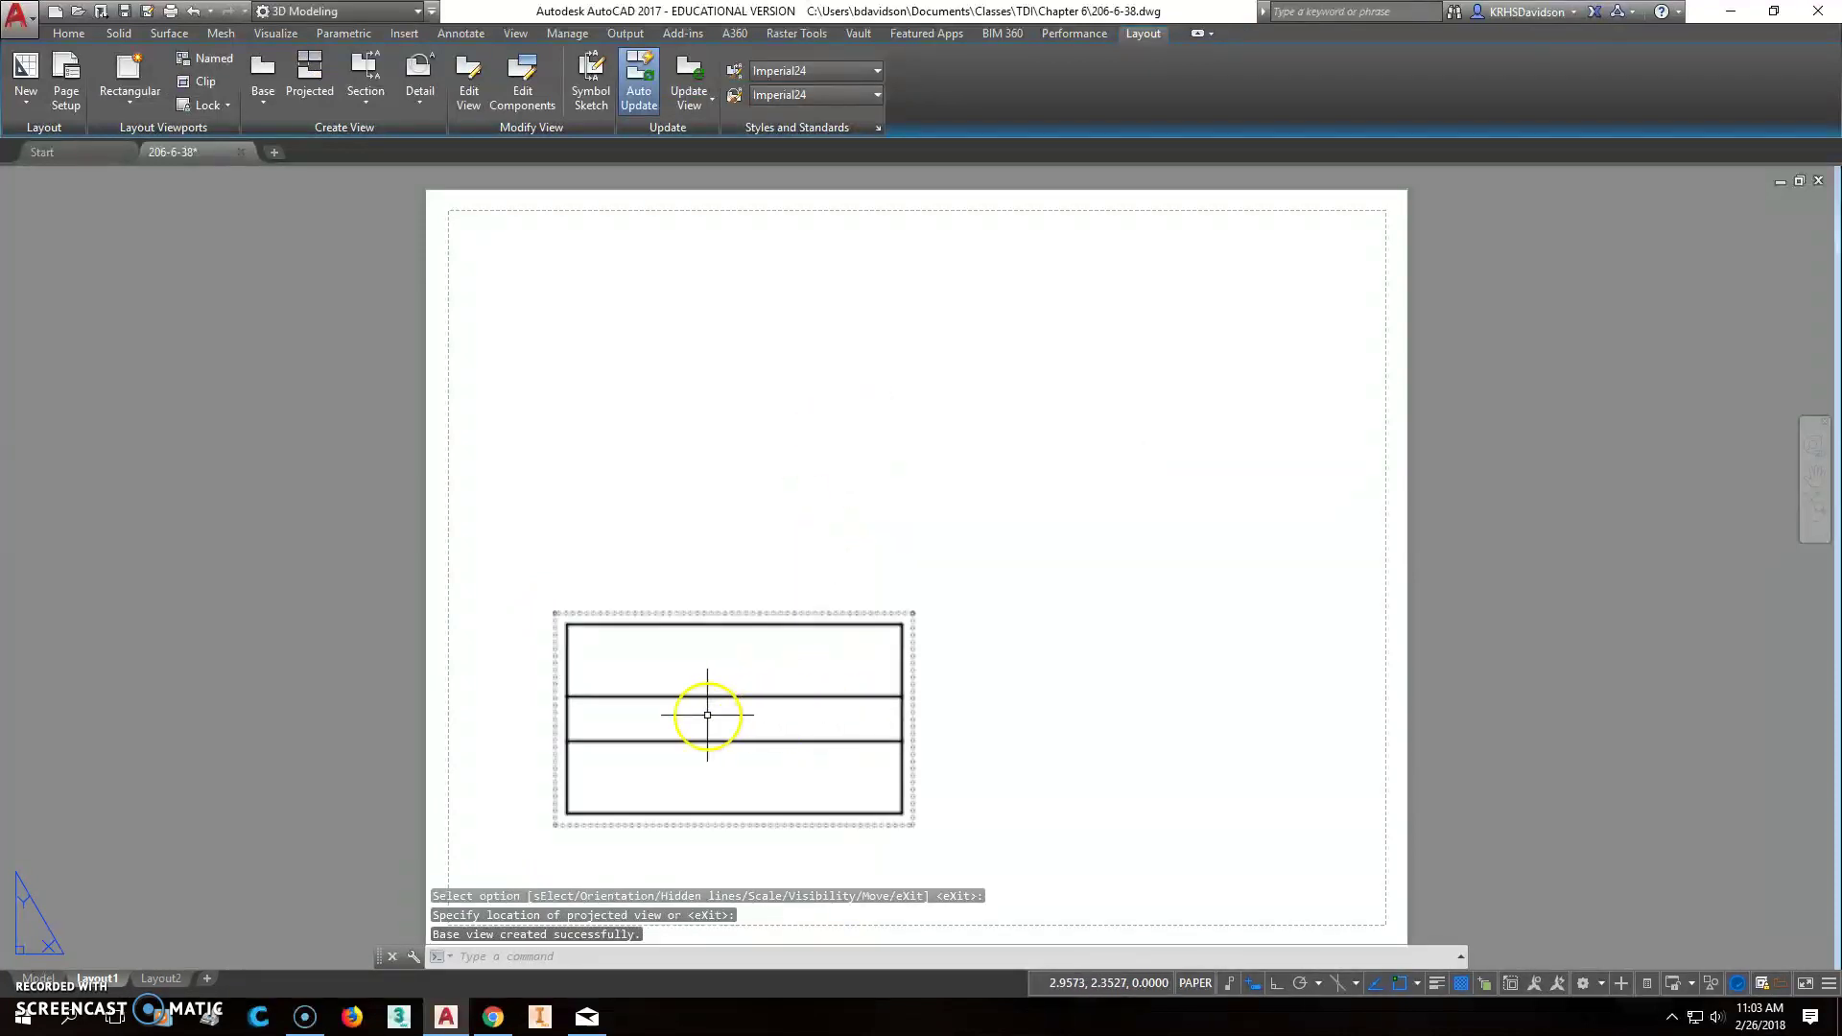
Project top, right side and isometric views from the front base view
{"action": "left_click", "coordinate": [309, 72]}
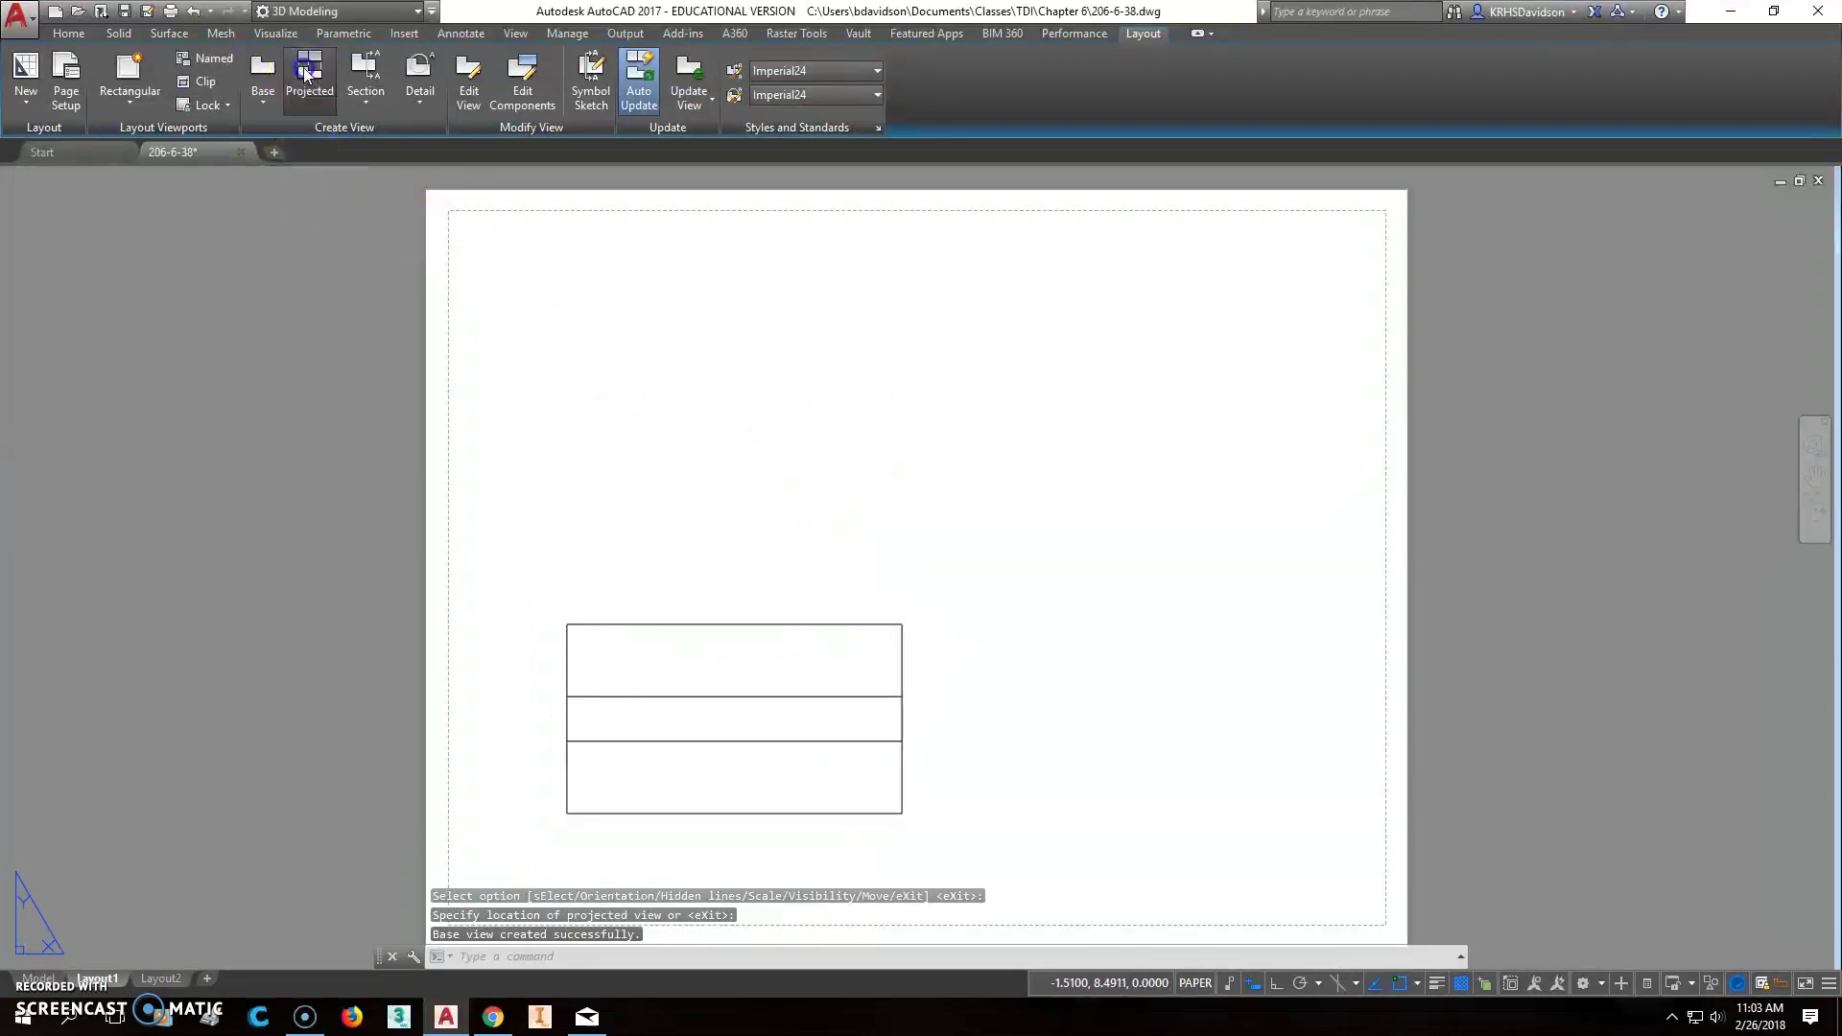
{"action": "left_click", "coordinate": [787, 679]}
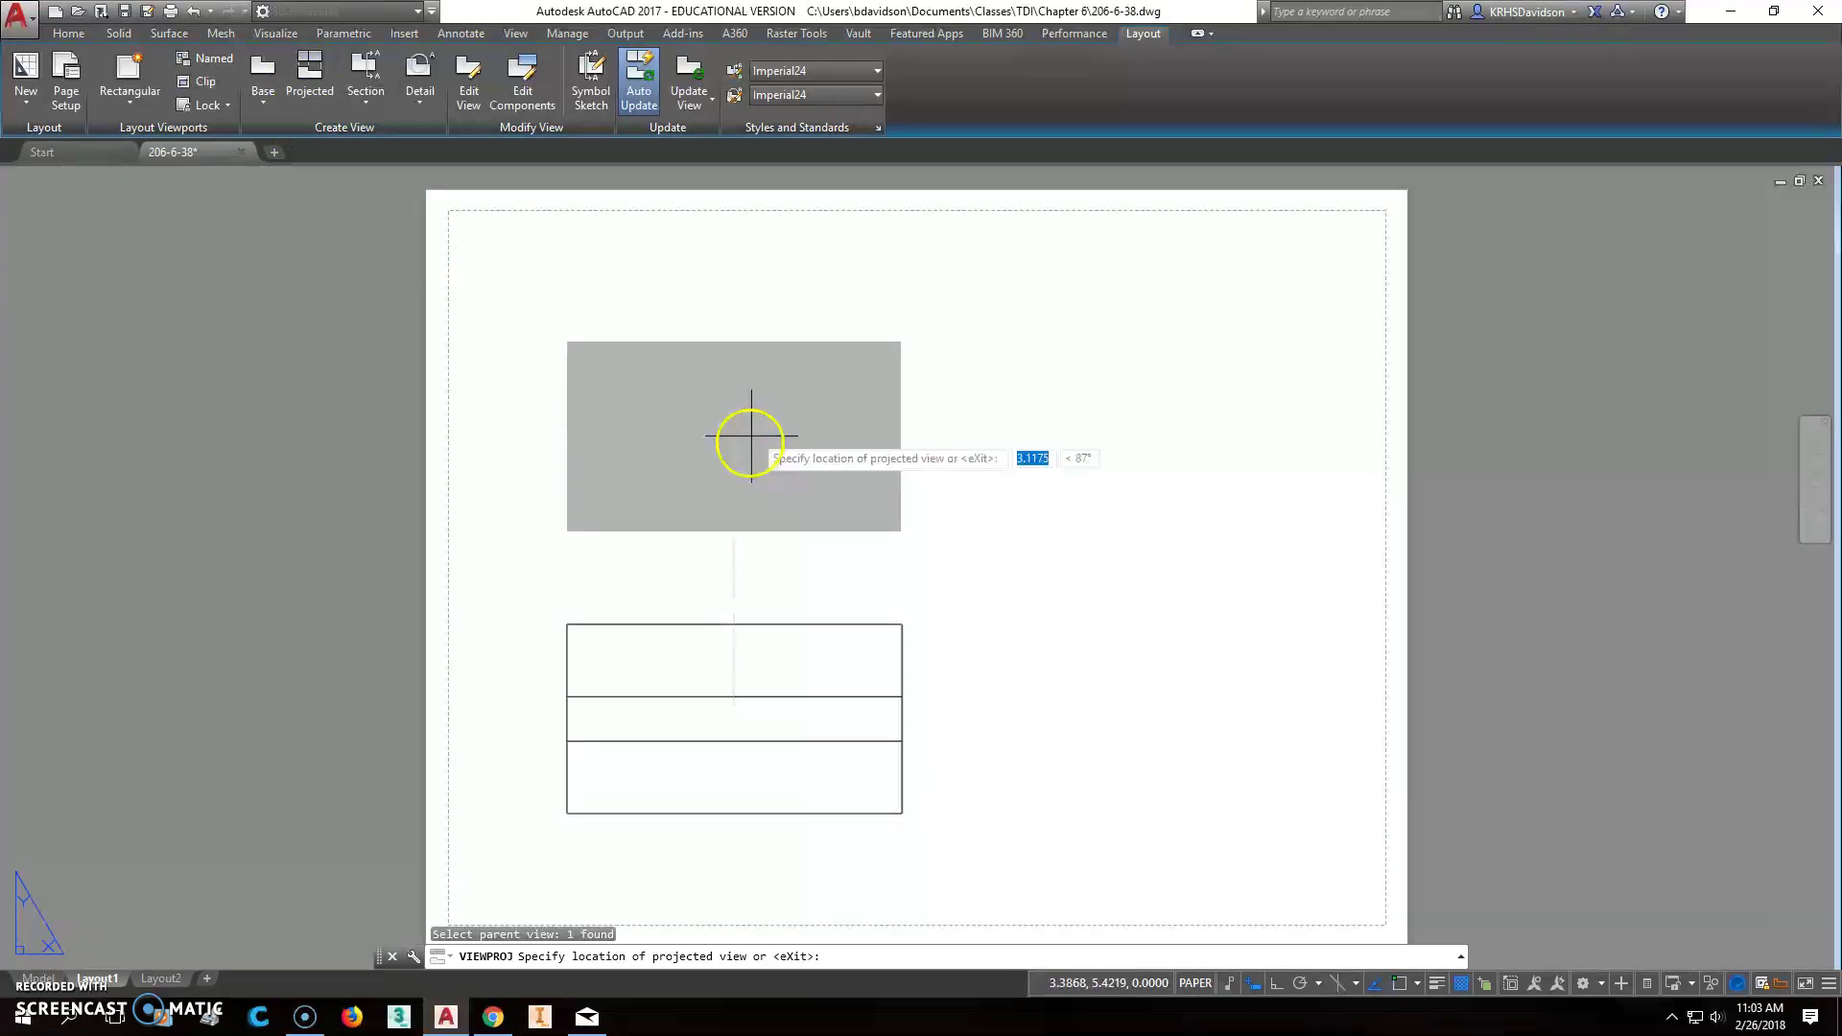
{"action": "left_click", "coordinate": [757, 393]}
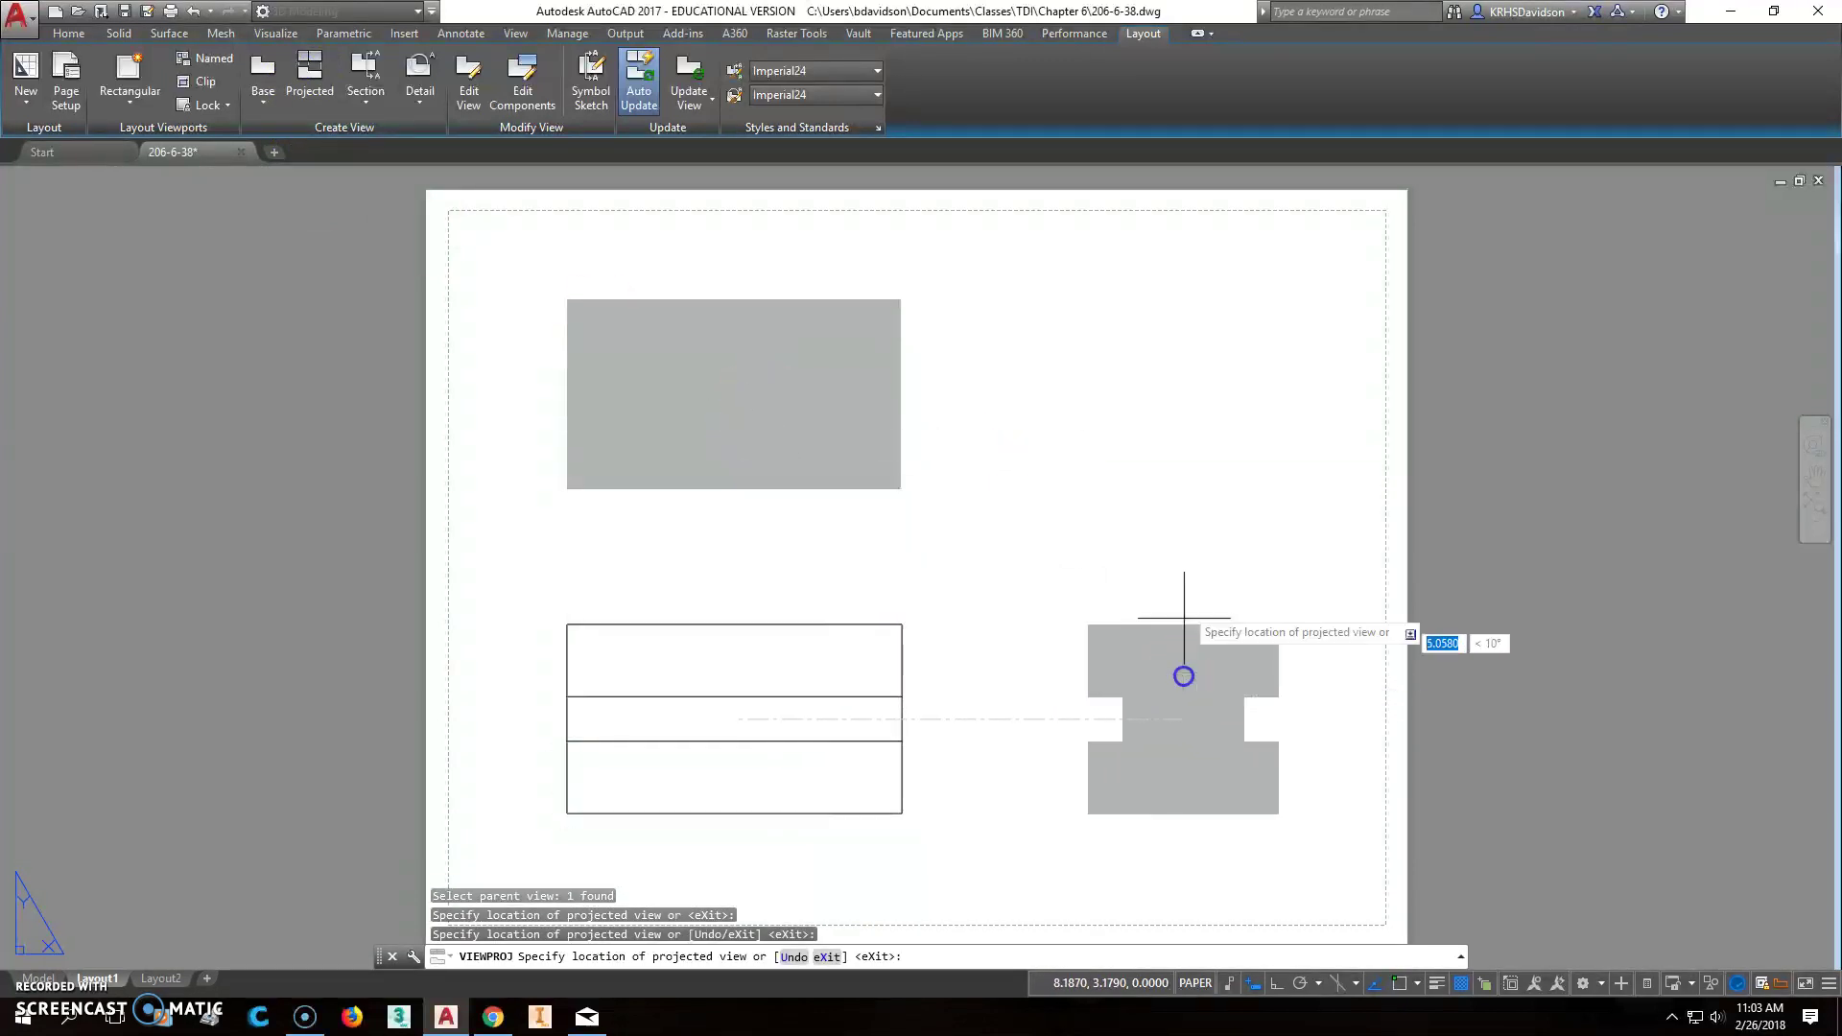
{"action": "left_click", "coordinate": [1184, 672]}
{"action": "left_click", "coordinate": [1214, 365]}
{"action": "right_click", "coordinate": [1206, 367]}
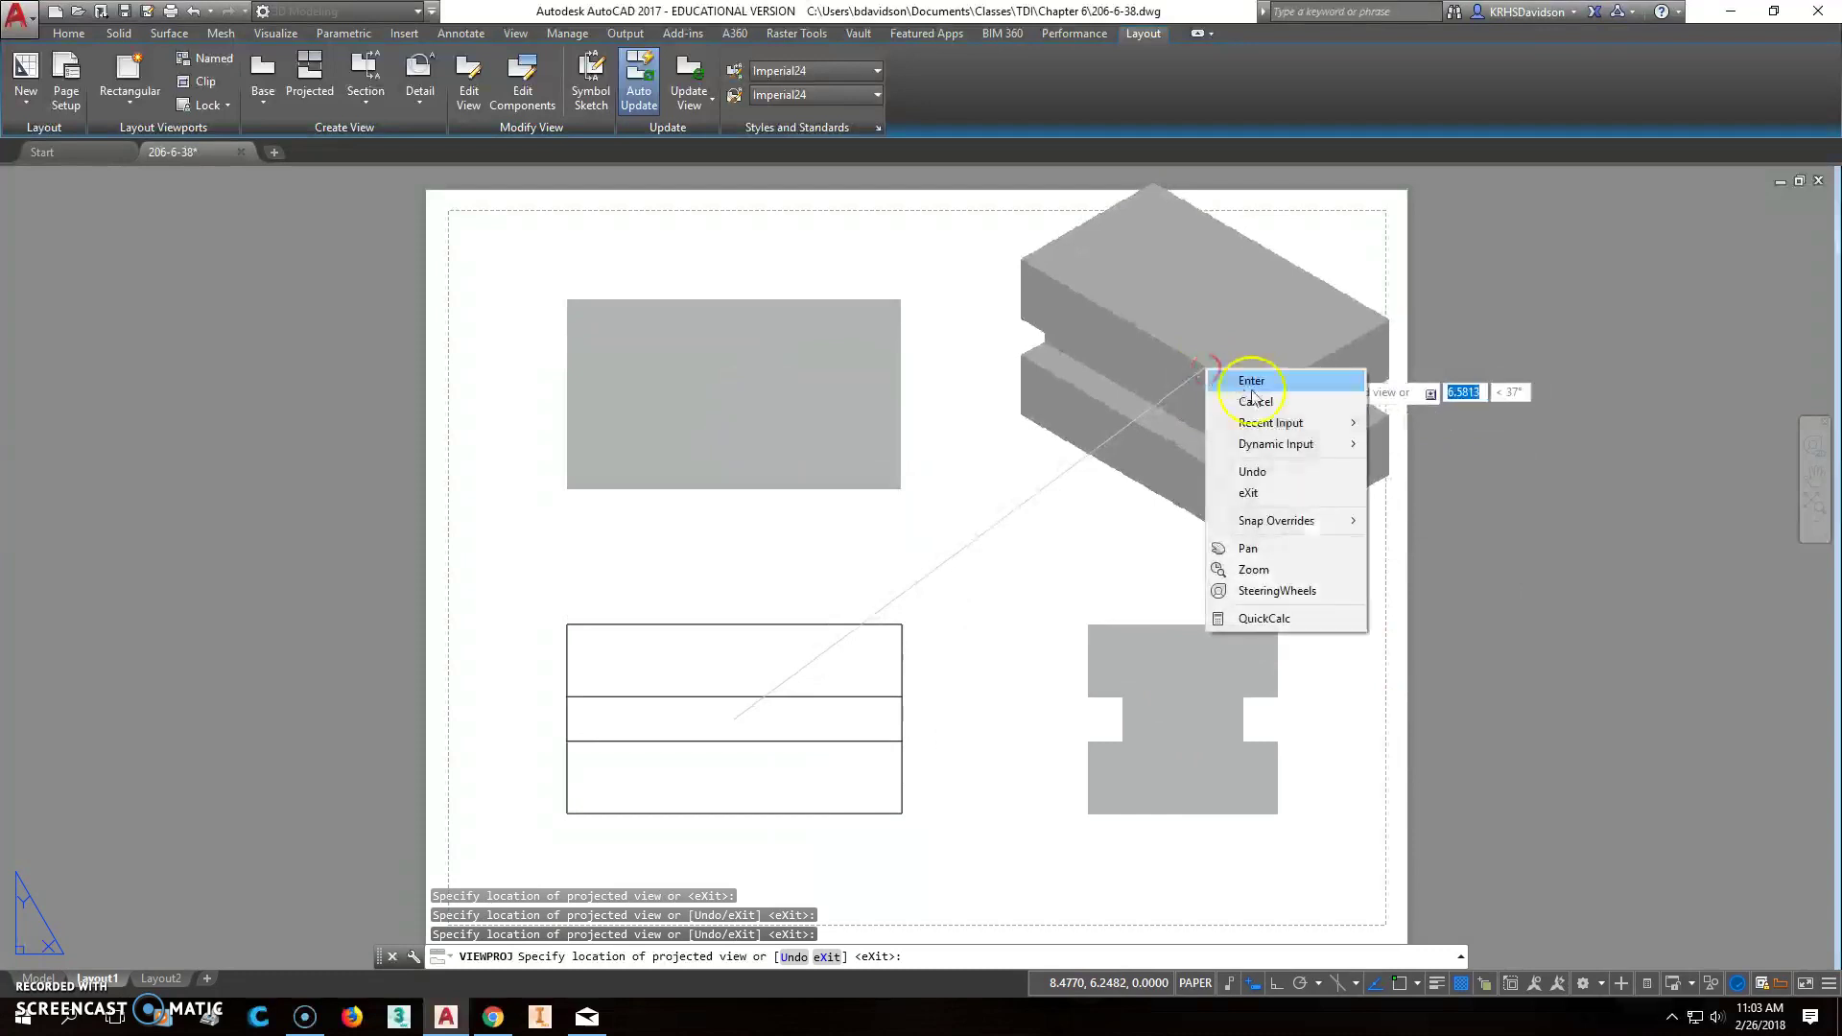
{"action": "left_click", "coordinate": [1247, 375]}
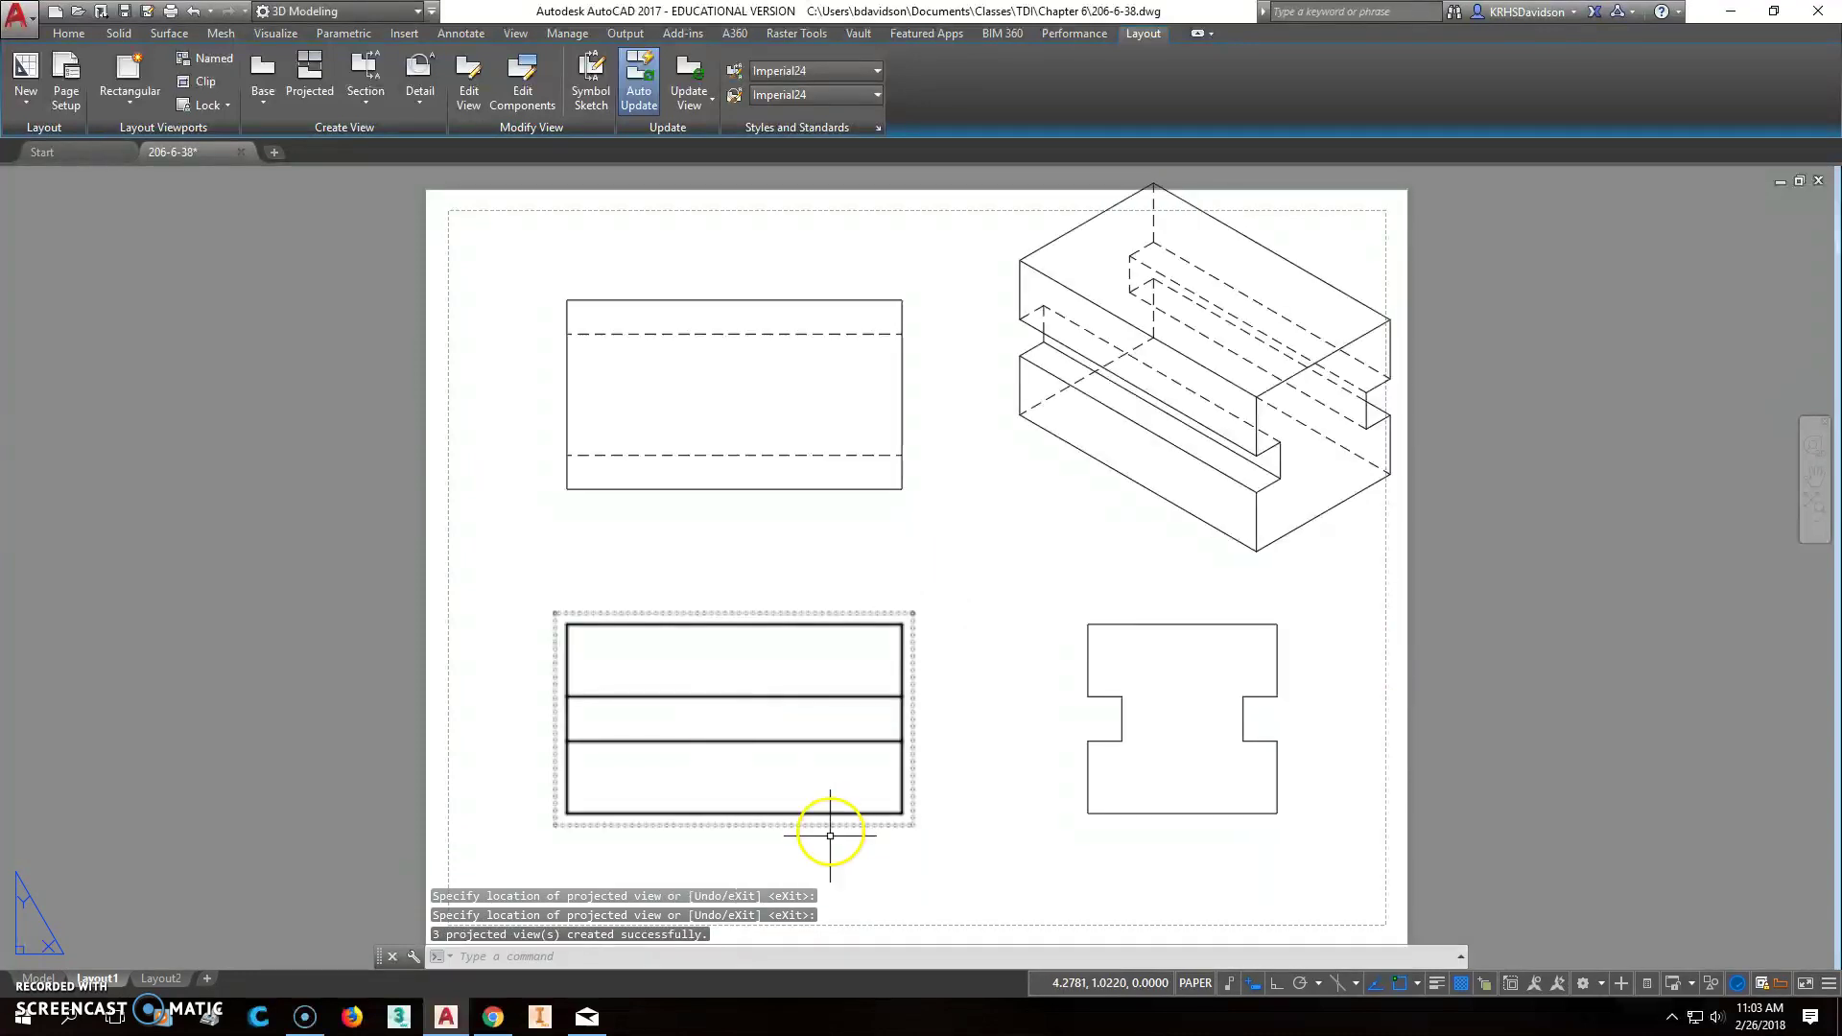
Set the isometric view's scale grip to 1:2 so it shrinks on the sheet
{"action": "double_click", "coordinate": [1287, 561]}
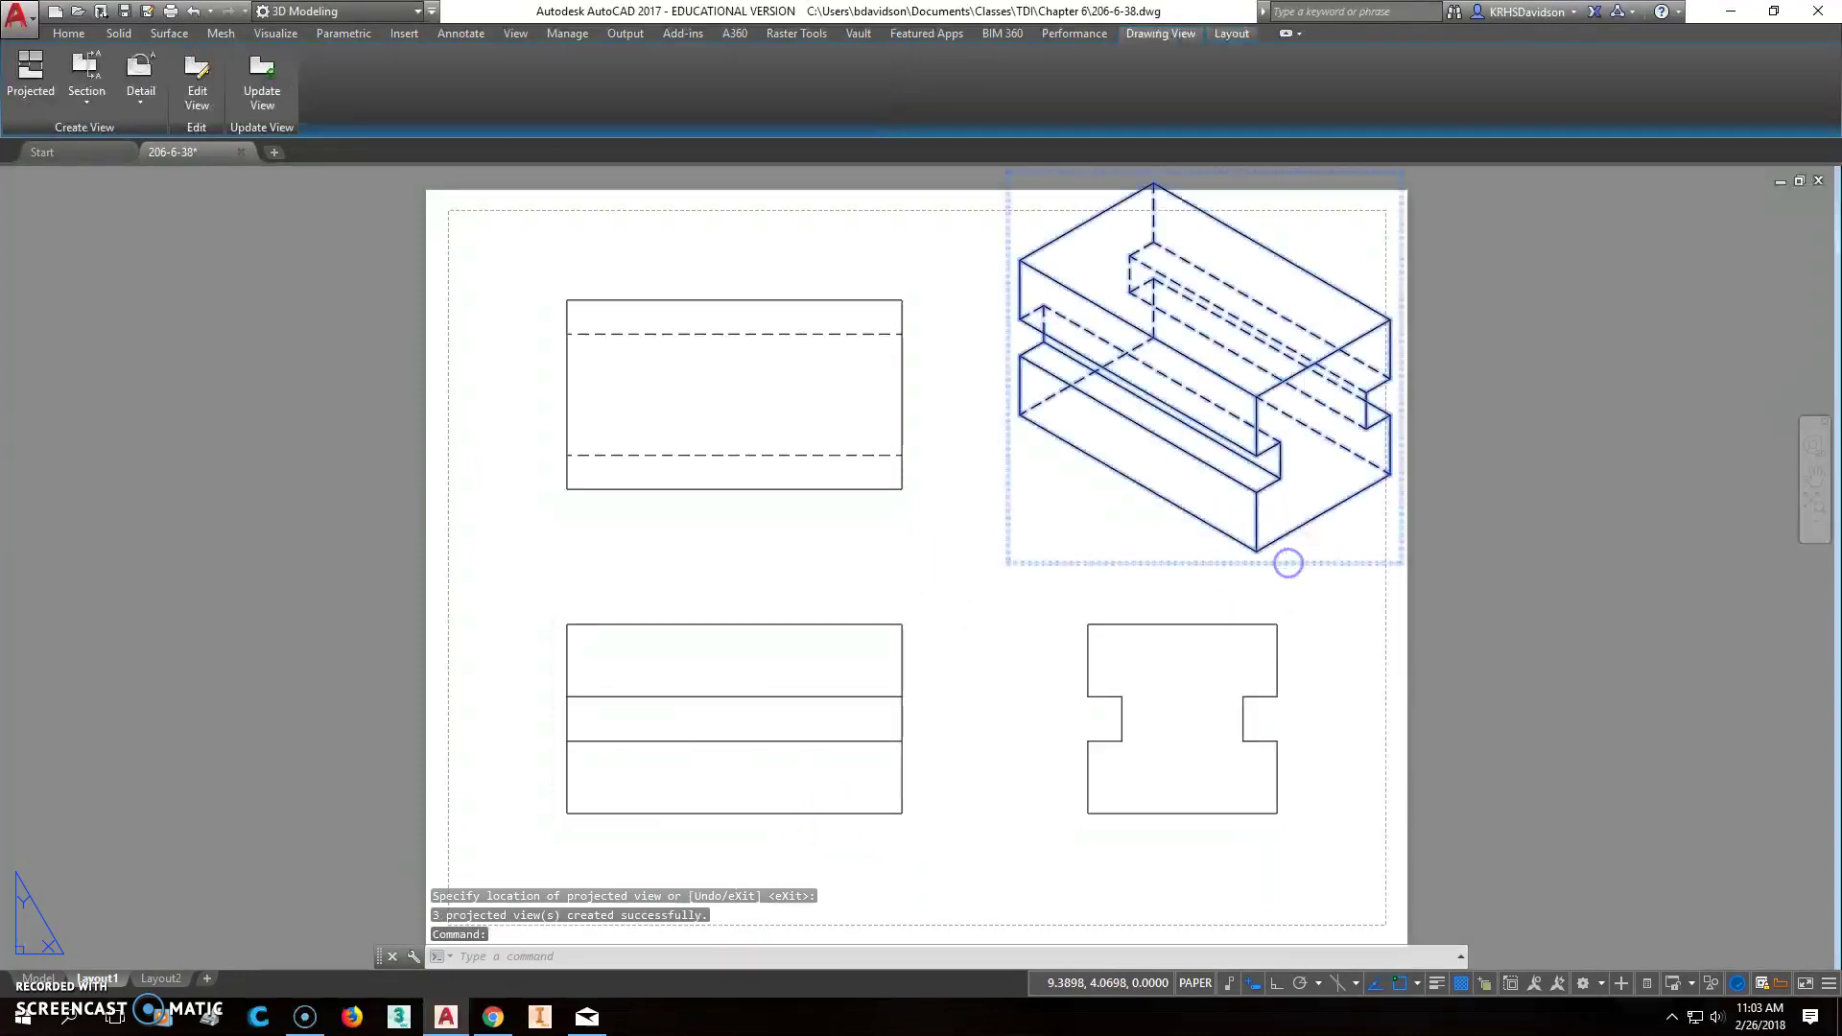
{"action": "left_click", "coordinate": [1266, 546]}
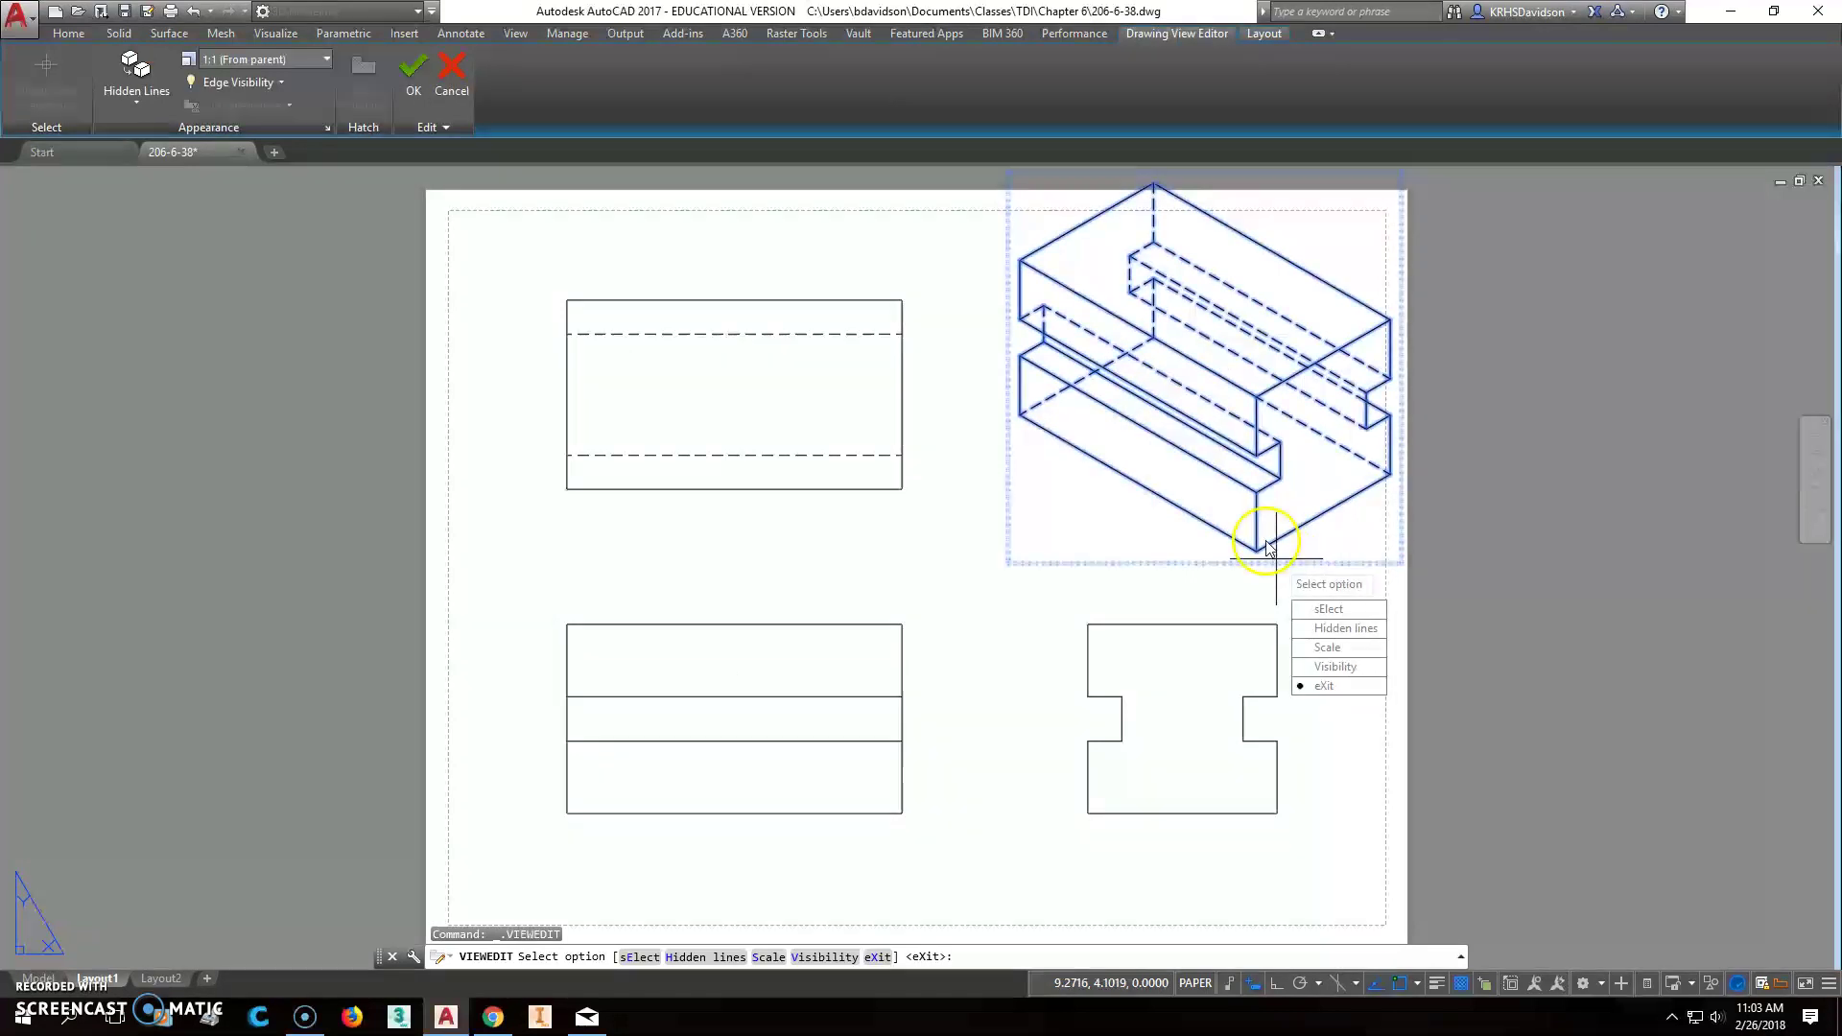
{"action": "key", "text": "Escape"}
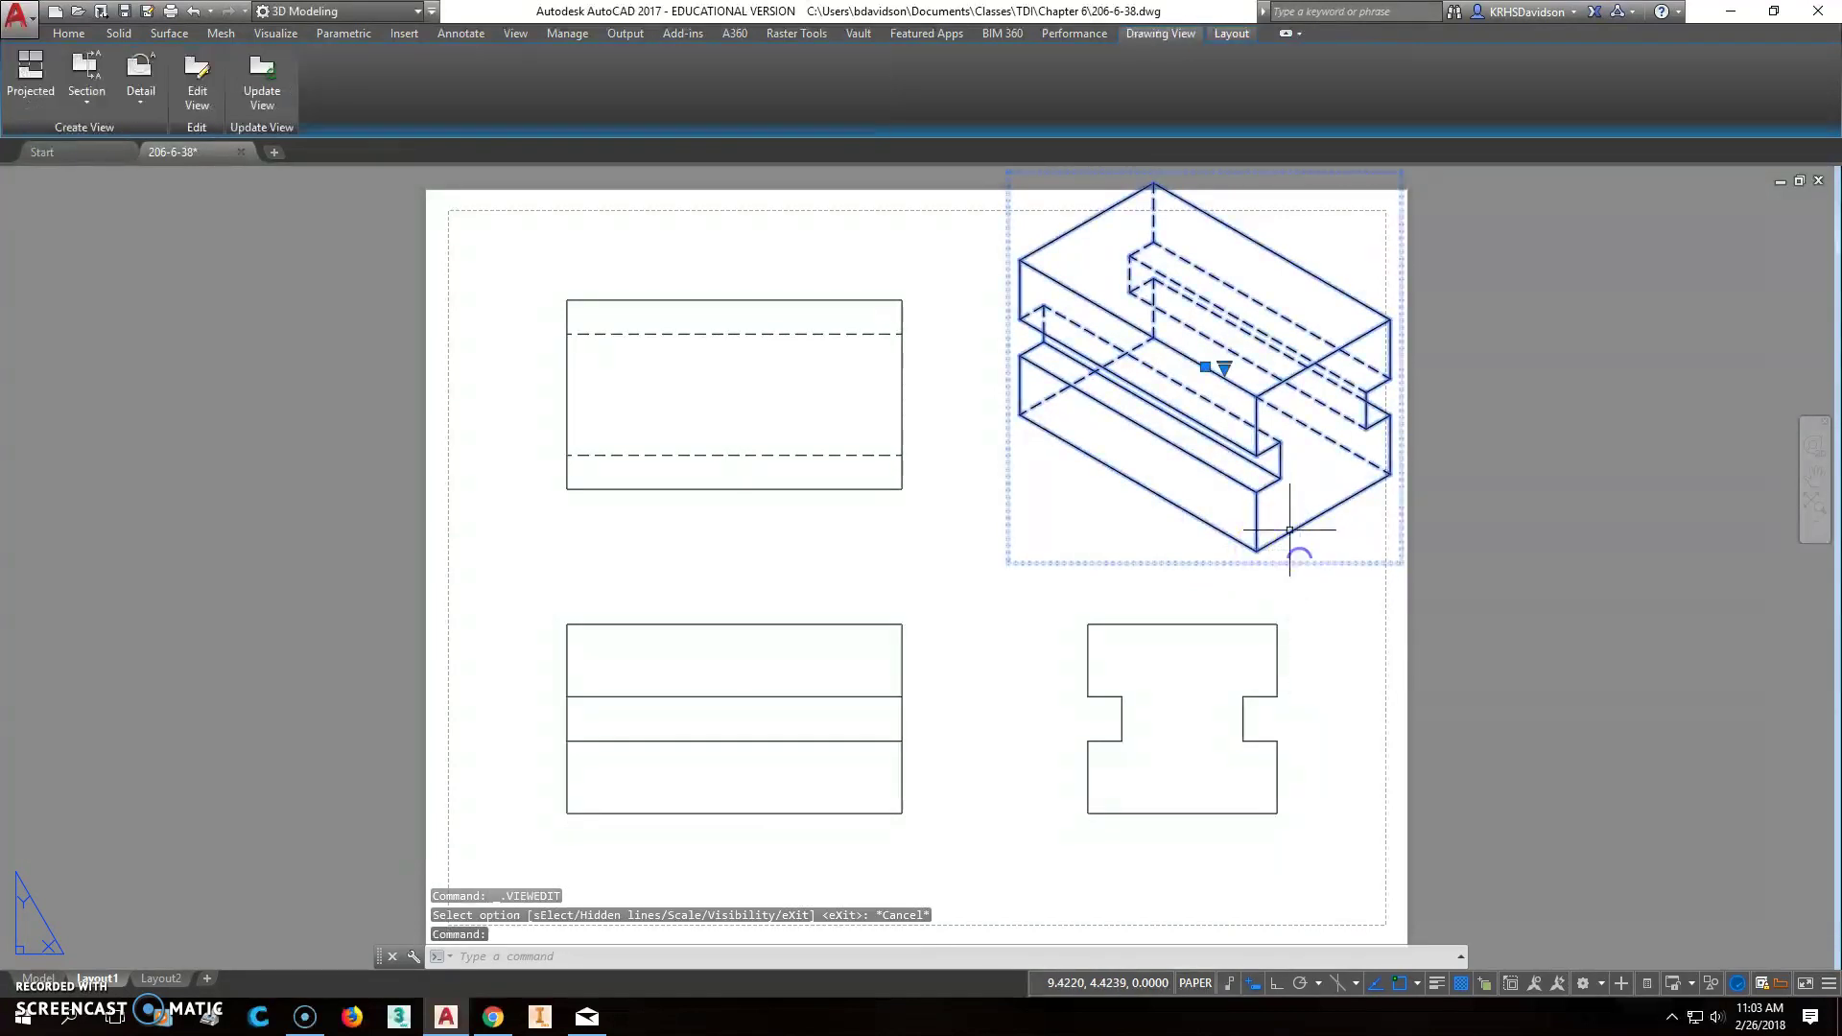
{"action": "left_click", "coordinate": [1225, 368]}
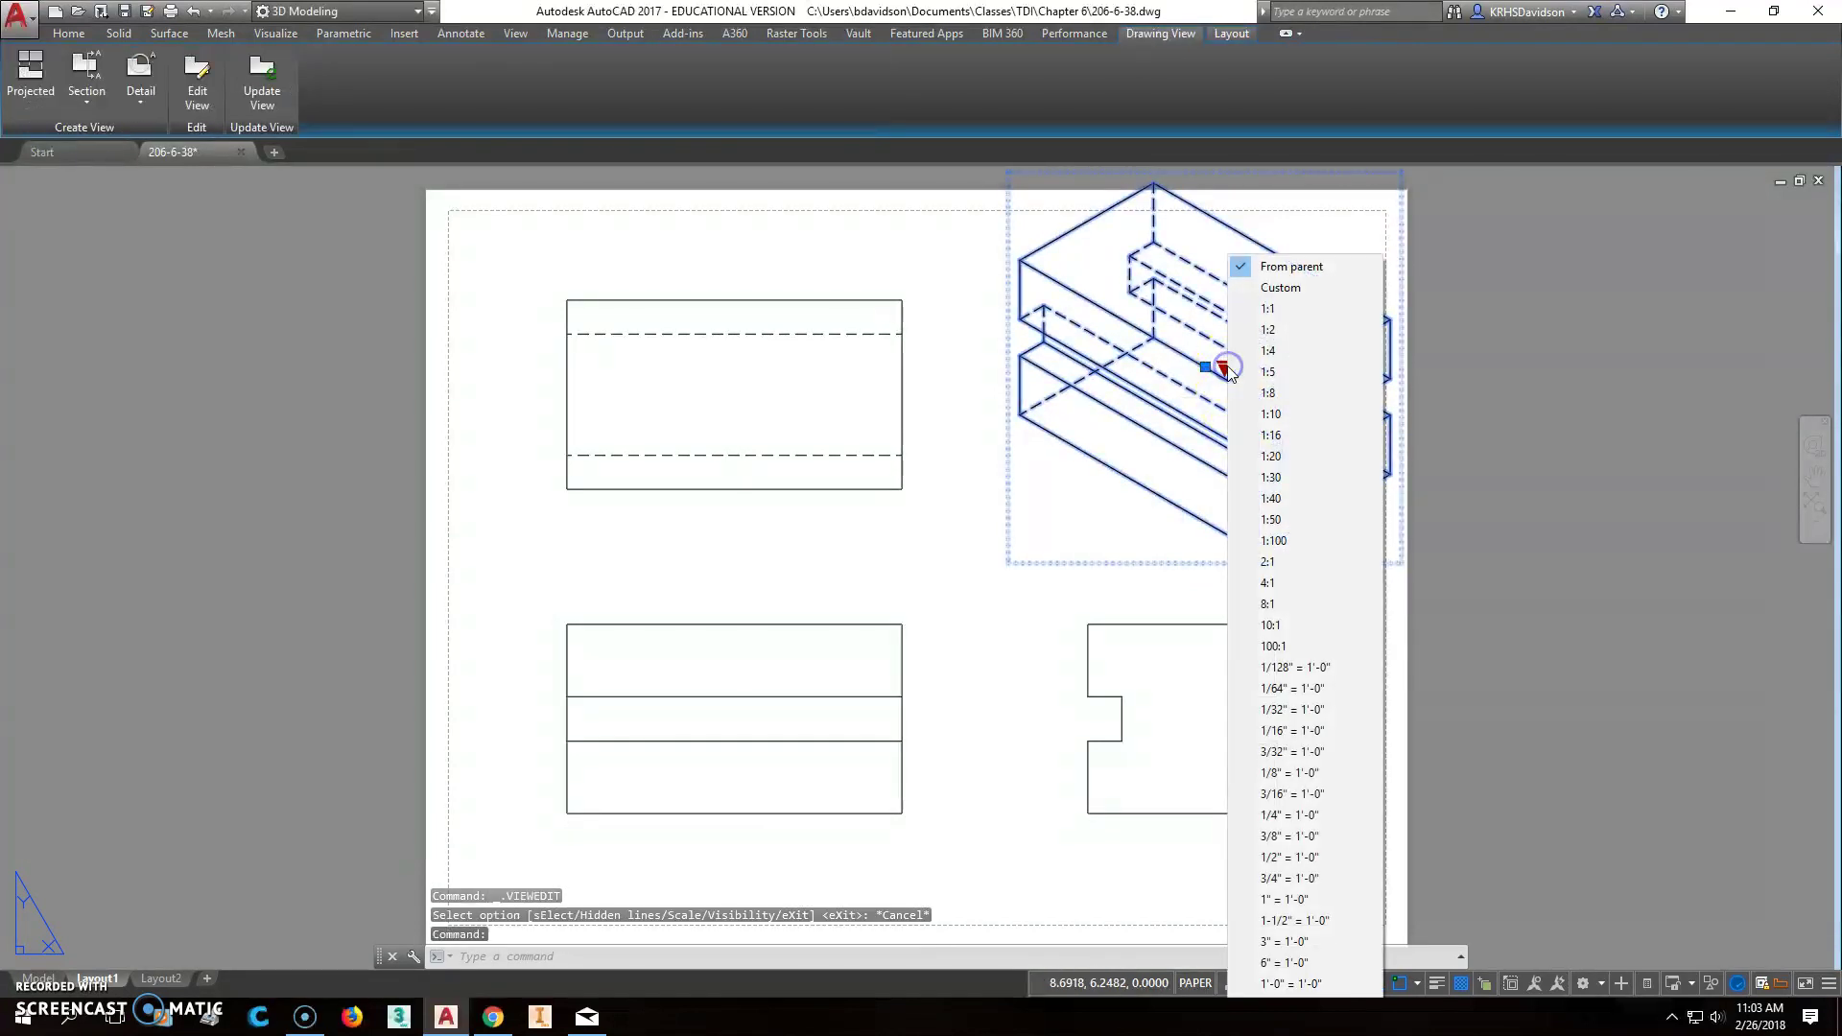
{"action": "left_click", "coordinate": [1263, 329]}
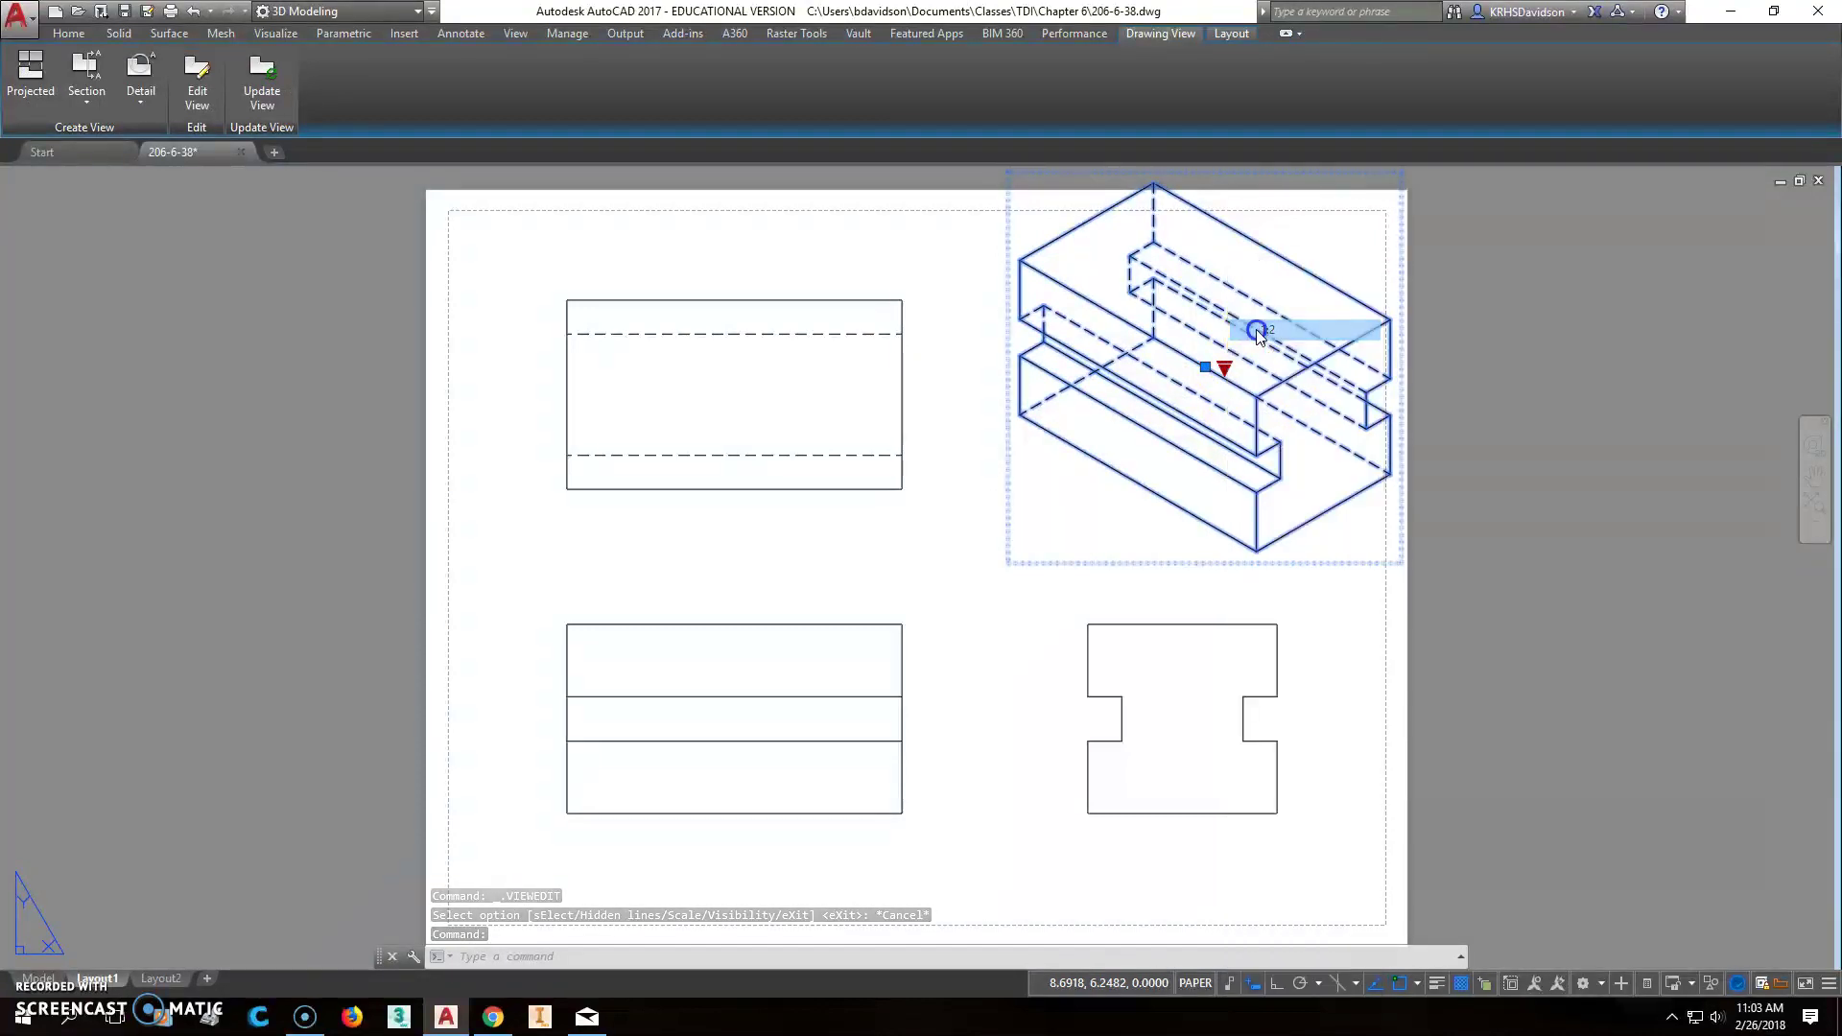
{"action": "left_click", "coordinate": [1205, 368]}
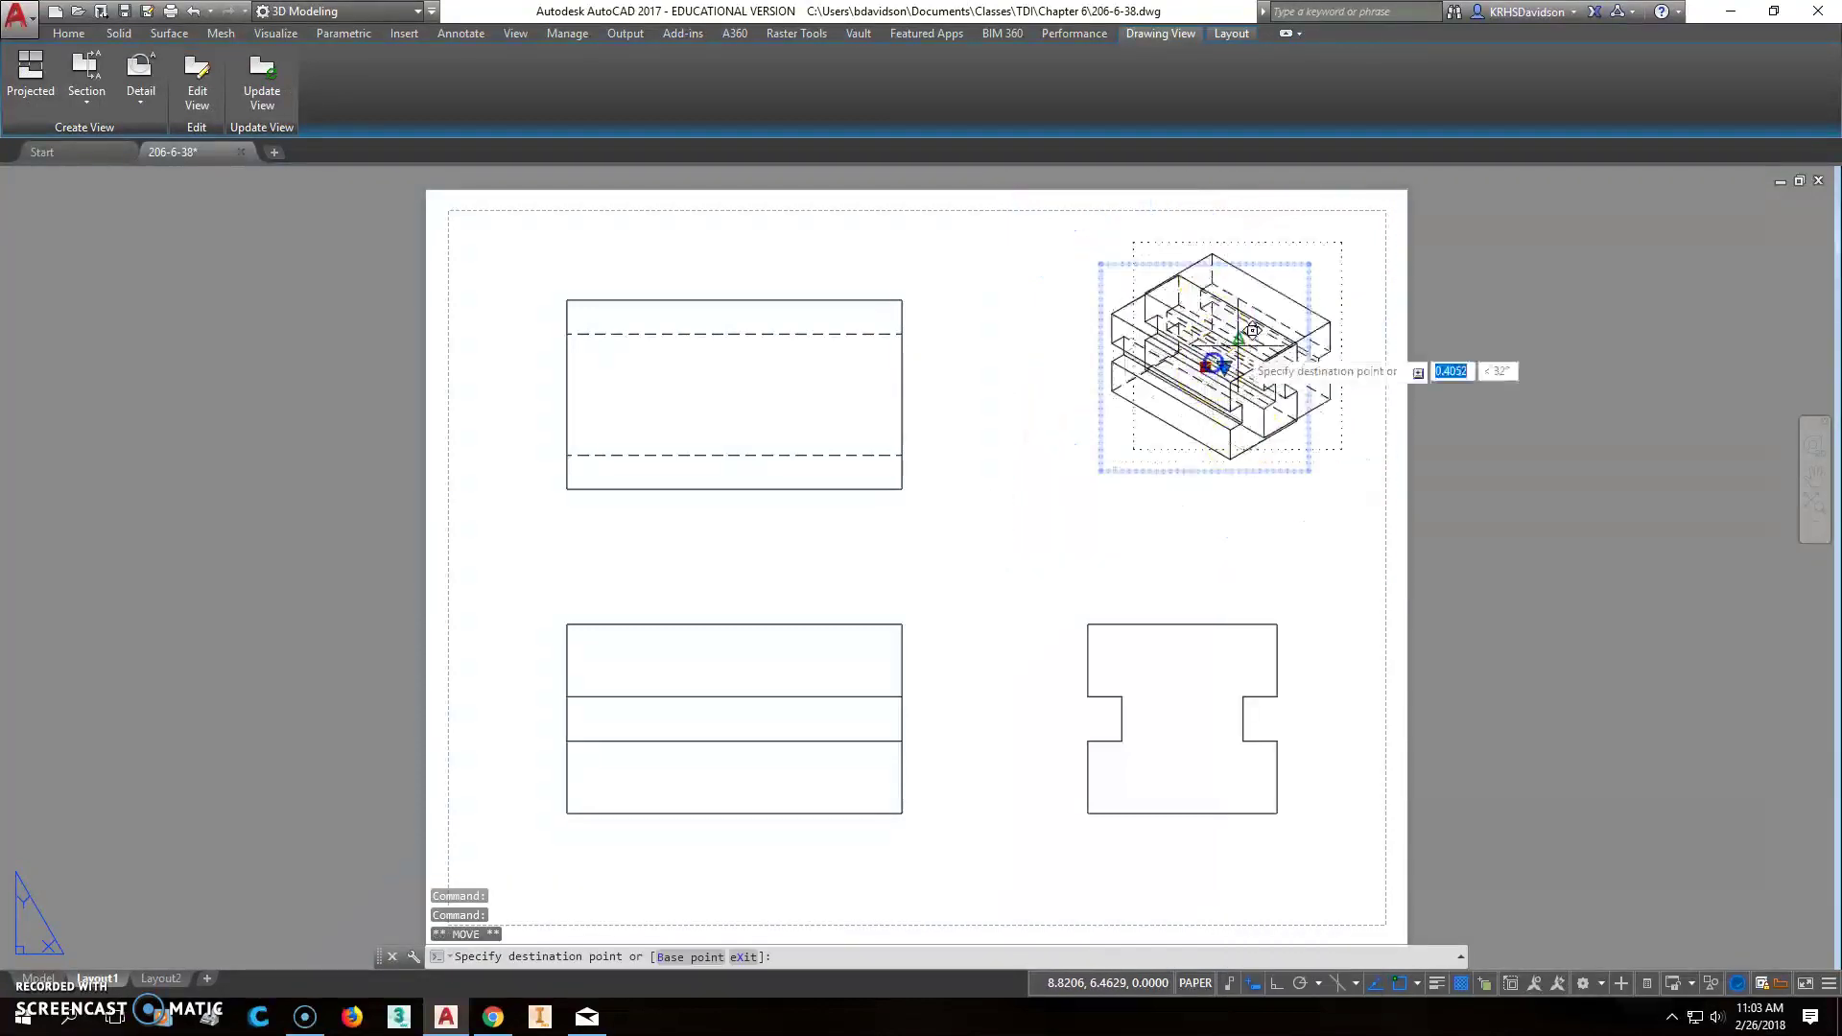
{"action": "mouse_move", "coordinate": [995, 517]}
{"action": "middle_mouse_down"}
{"action": "mouse_move", "coordinate": [957, 469]}
{"action": "mouse_move", "coordinate": [968, 498]}
{"action": "middle_mouse_up"}
{"action": "key", "text": "Escape"}
{"action": "key", "text": "Escape"}
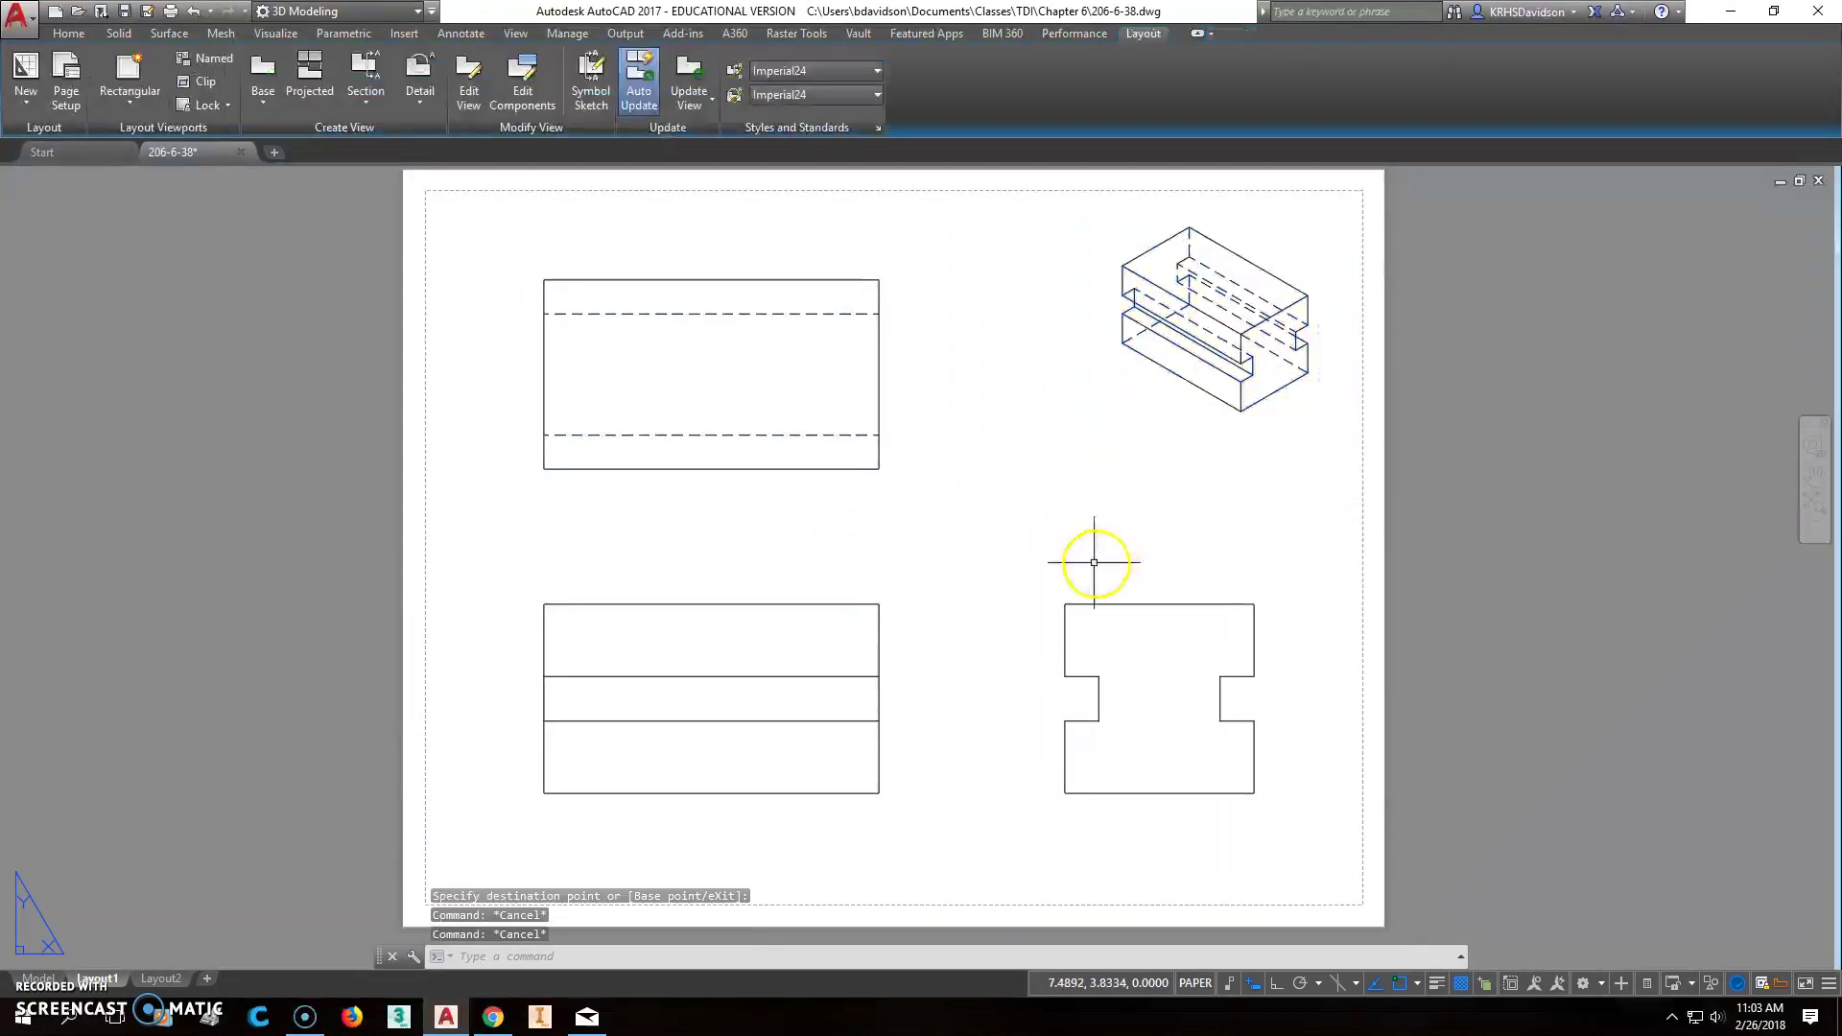